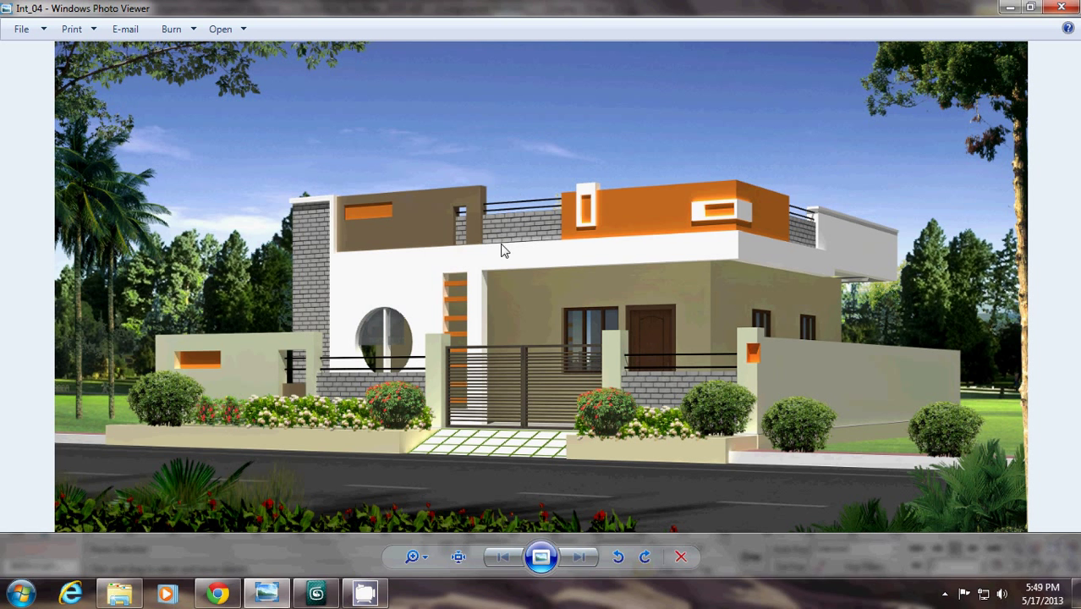
Switch to 3ds Max and, in front view, draw a rectangle about 8'0.2" by 1'7.6" above the long beam, starting at the brown panel's opening
left_click(1011, 10)
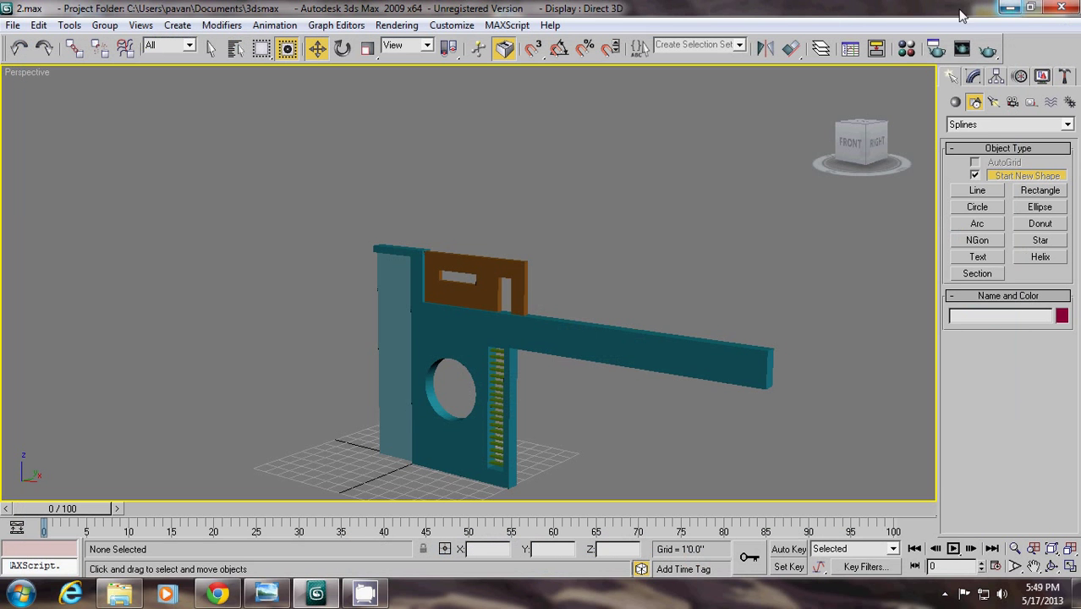
left_click(510, 272)
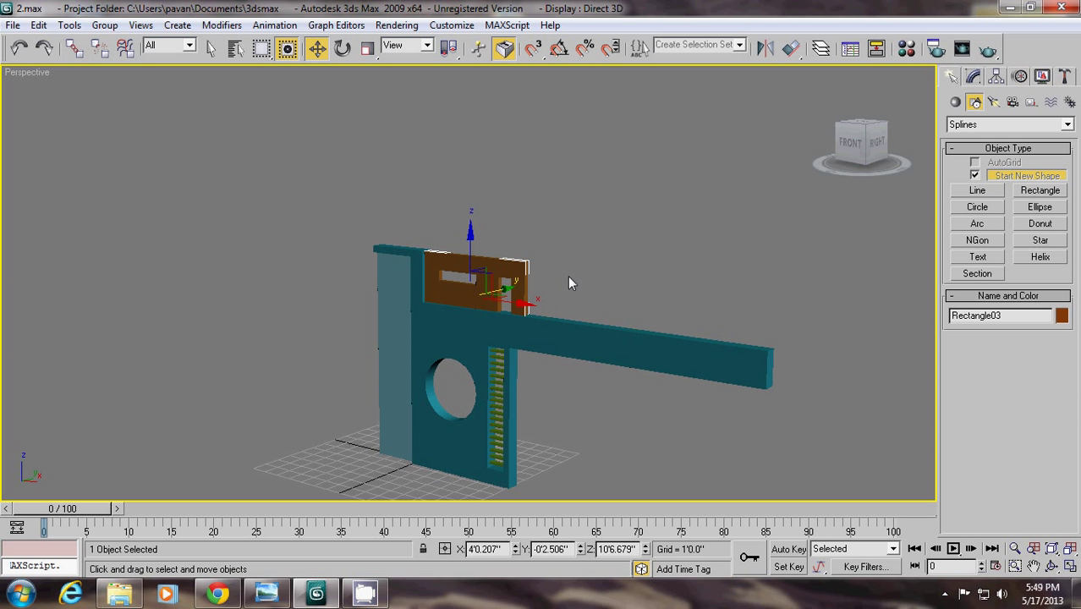
key("f")
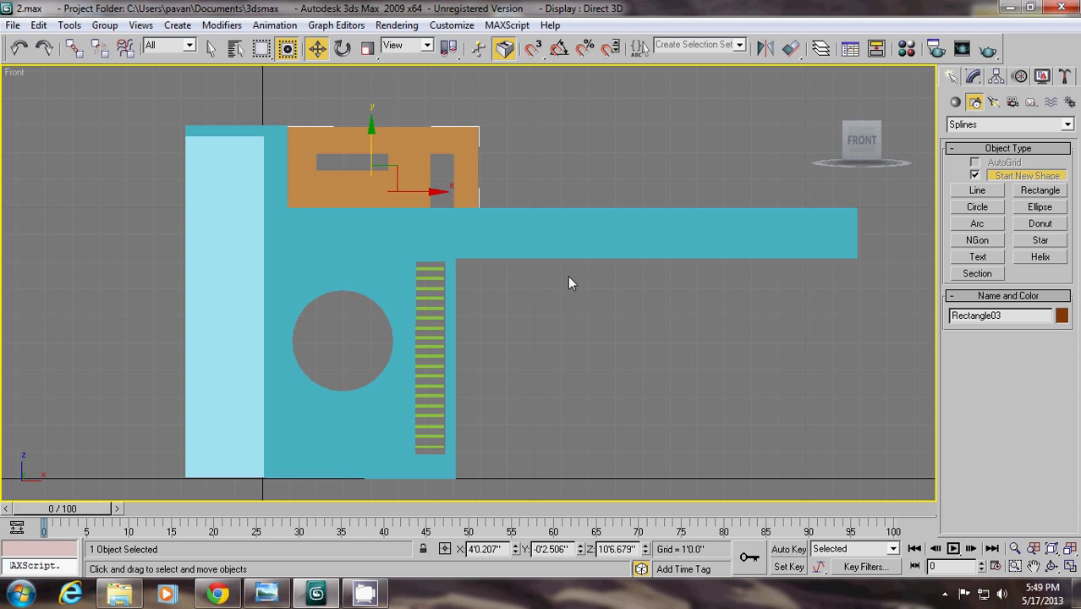
left_click(1038, 191)
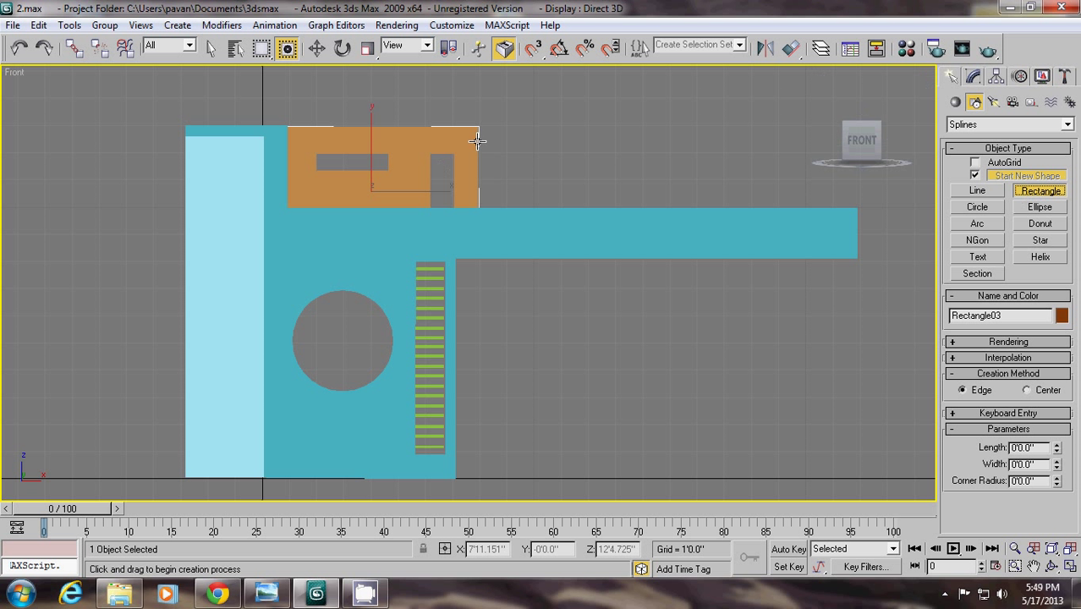
left_click_drag(433, 165, 648, 203)
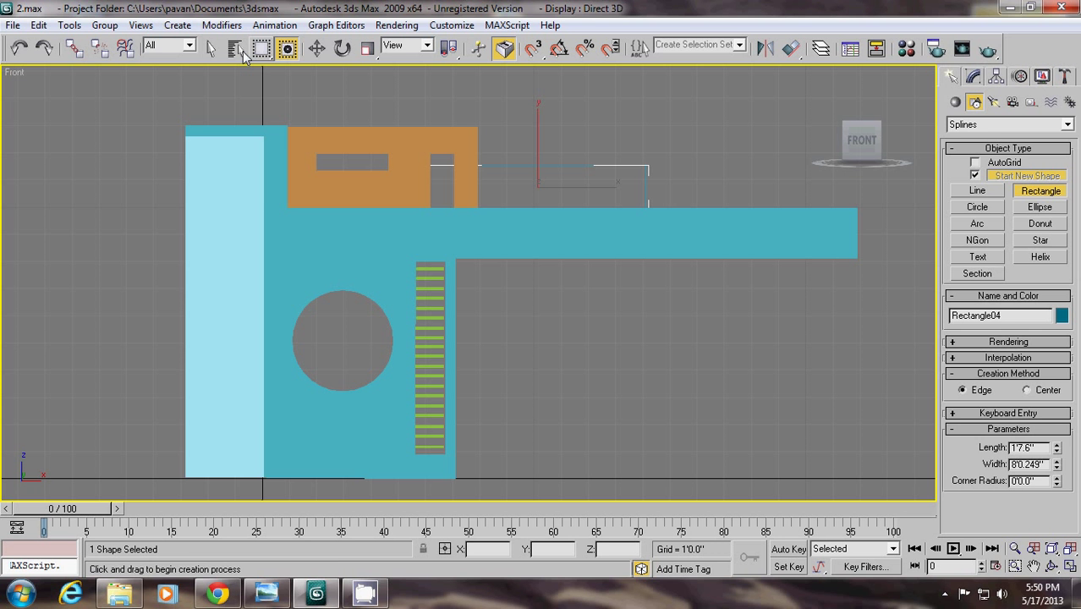
left_click(211, 48)
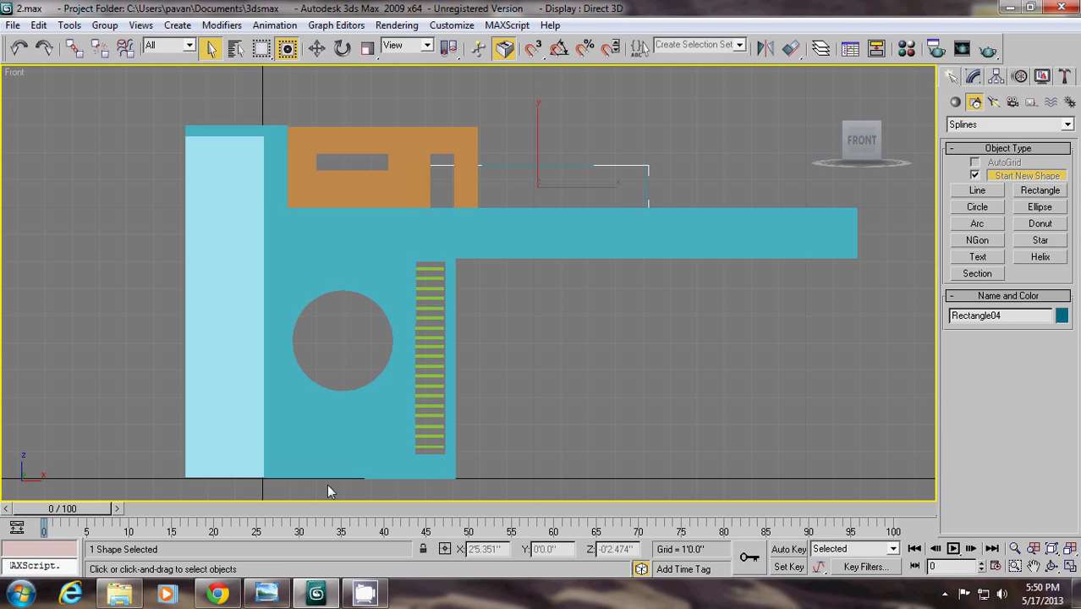
Check the reference house image, then convert the new rectangle to an editable spline and extrude it 4"
left_click(266, 592)
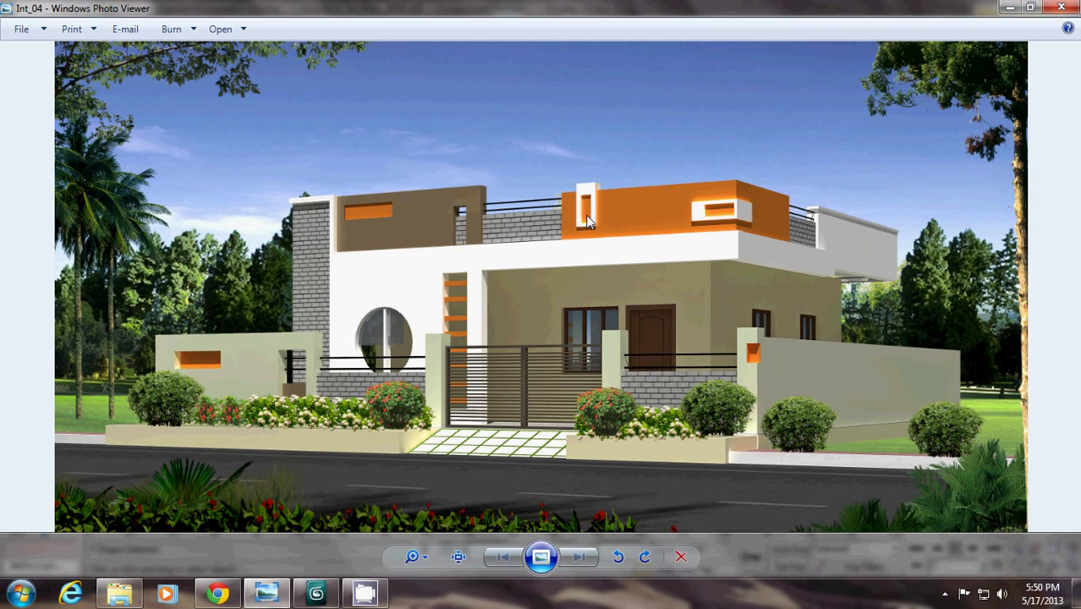
key("alt+Tab")
right_click(614, 180)
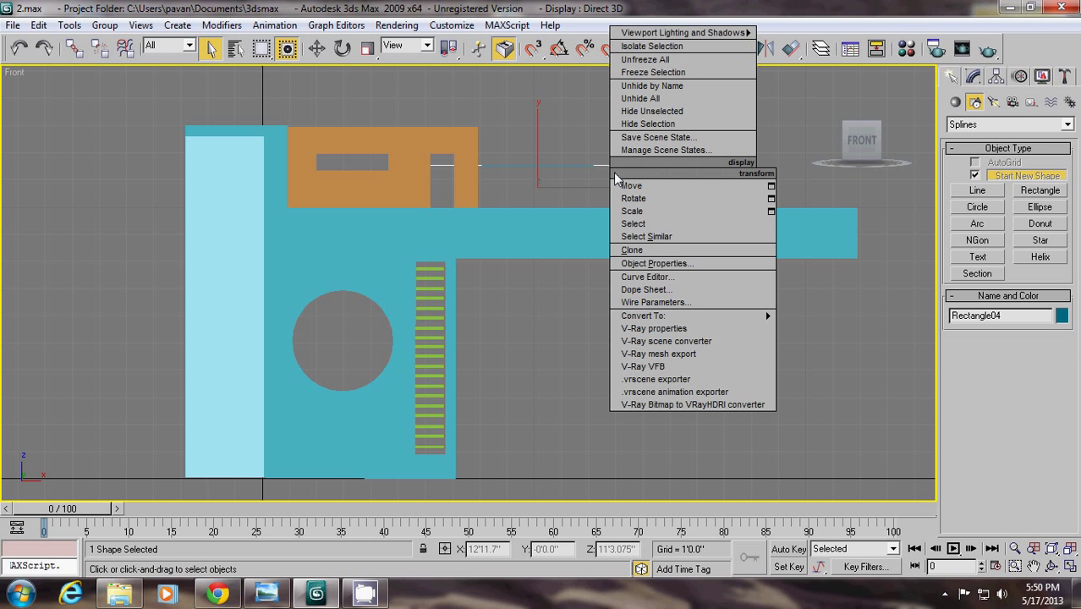
mouse_move(676, 316)
left_click(799, 318)
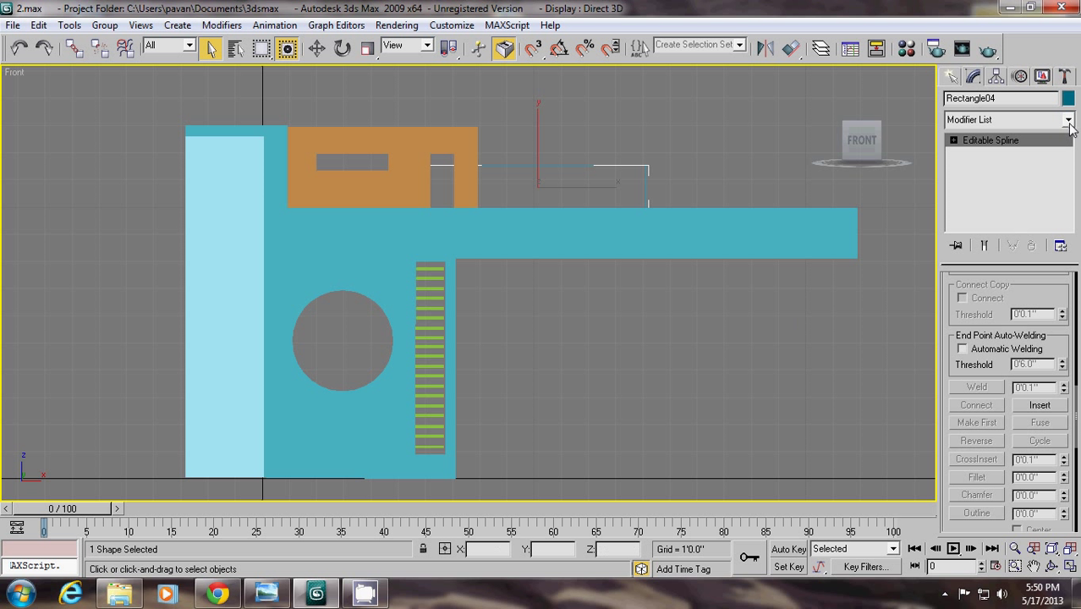
left_click(1068, 121)
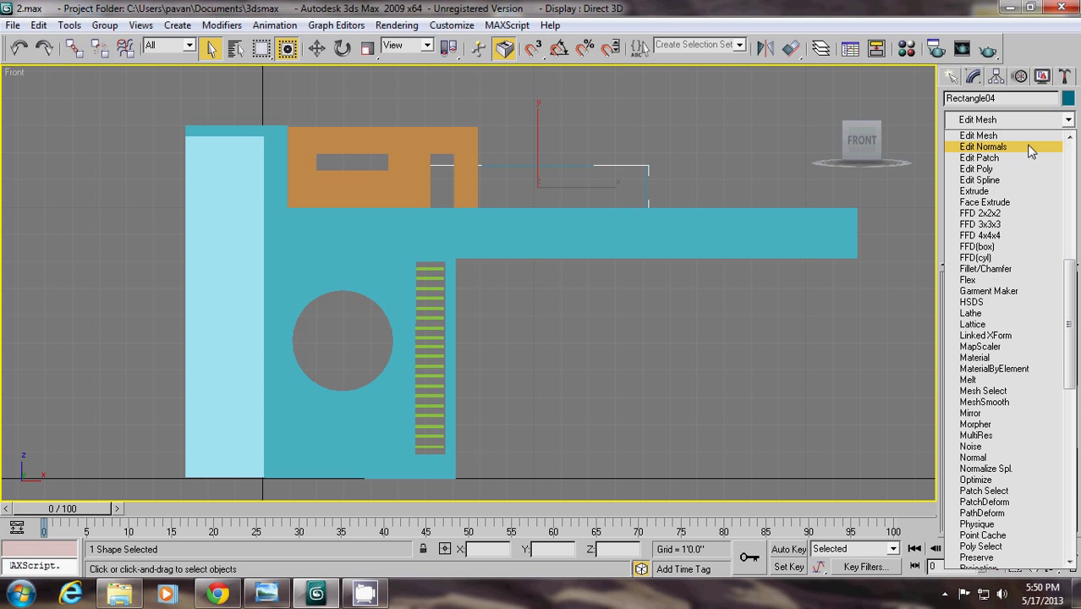
left_click(972, 191)
double_click(1015, 302)
type("4")
key("Return")
left_click(952, 77)
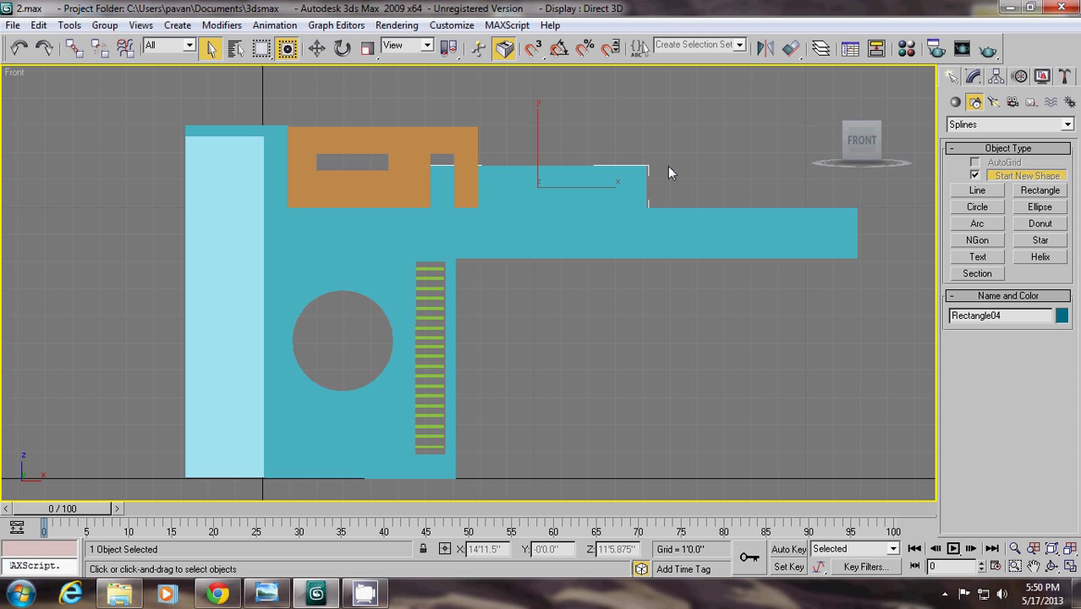
In a shaded perspective view, shift the new parapet wall about 1.4" forward along negative Y
key("p")
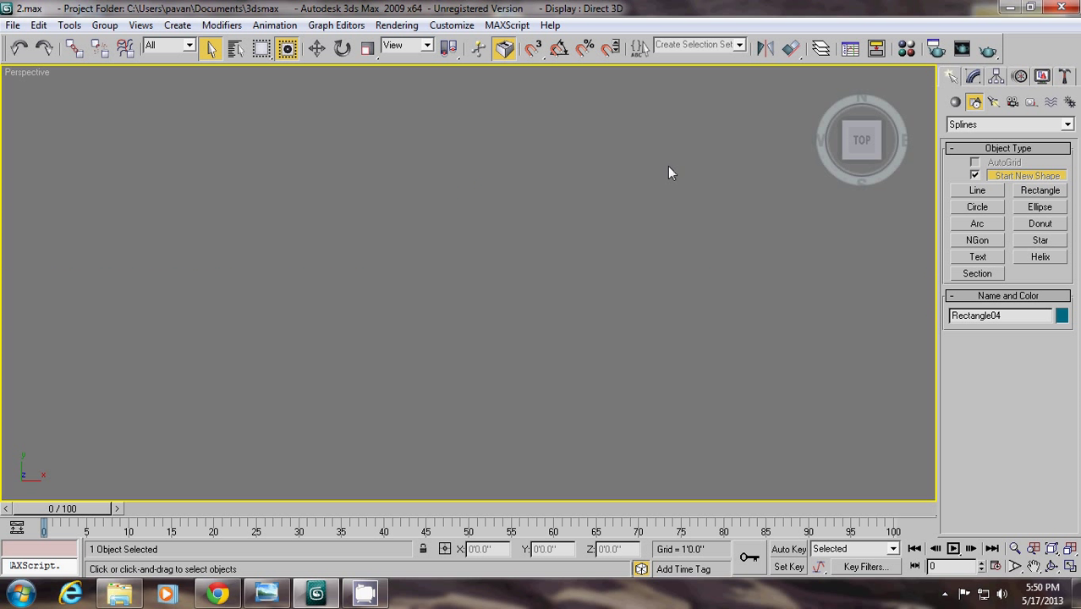
left_click(1052, 568)
left_click_drag(415, 270, 393, 193)
left_click(314, 48)
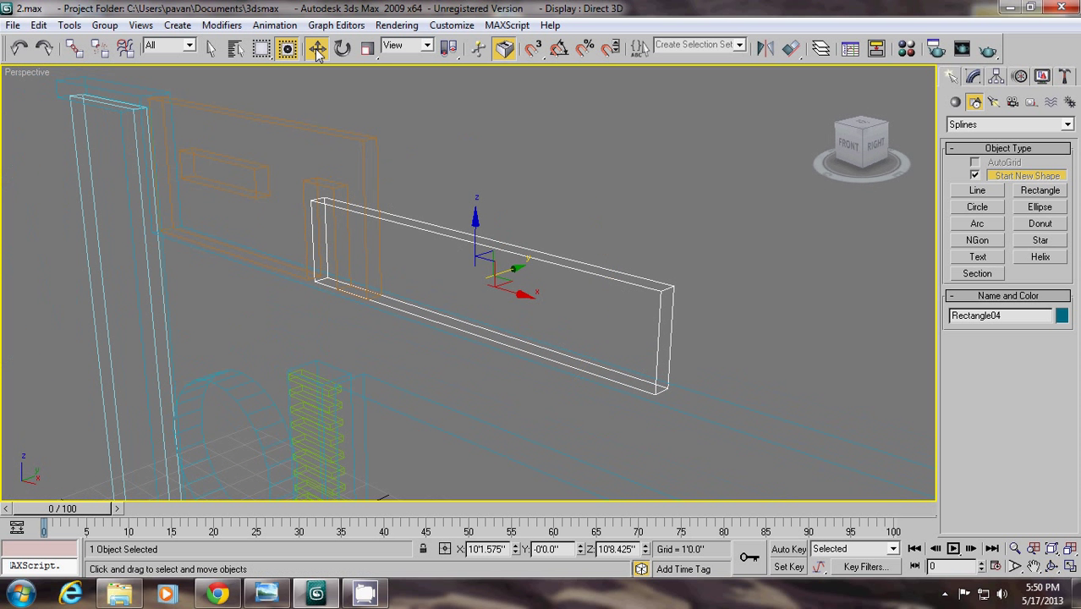
key("F3")
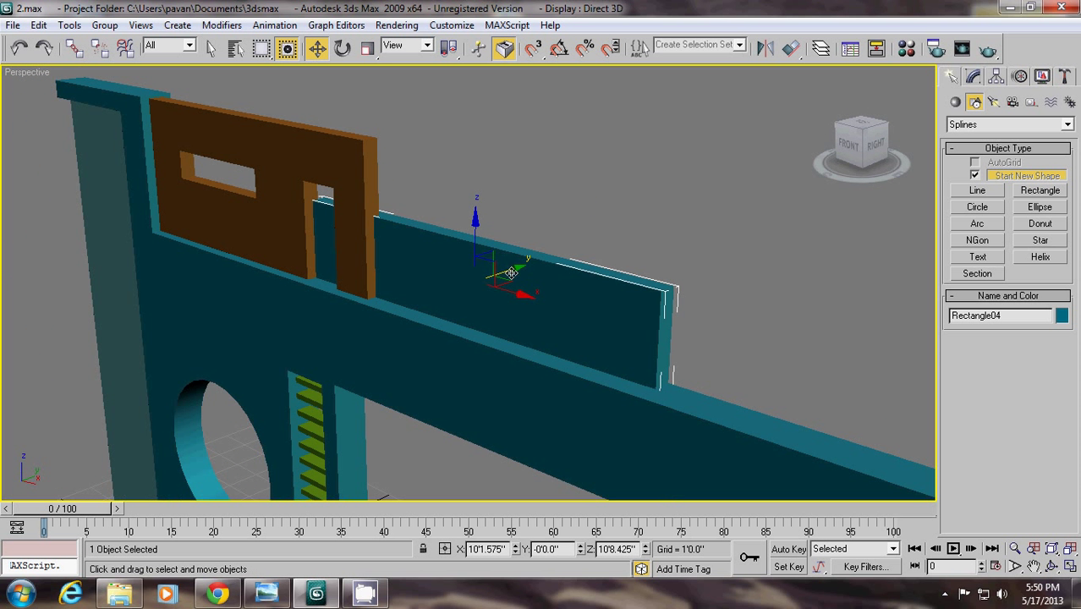
left_click_drag(515, 292, 523, 356)
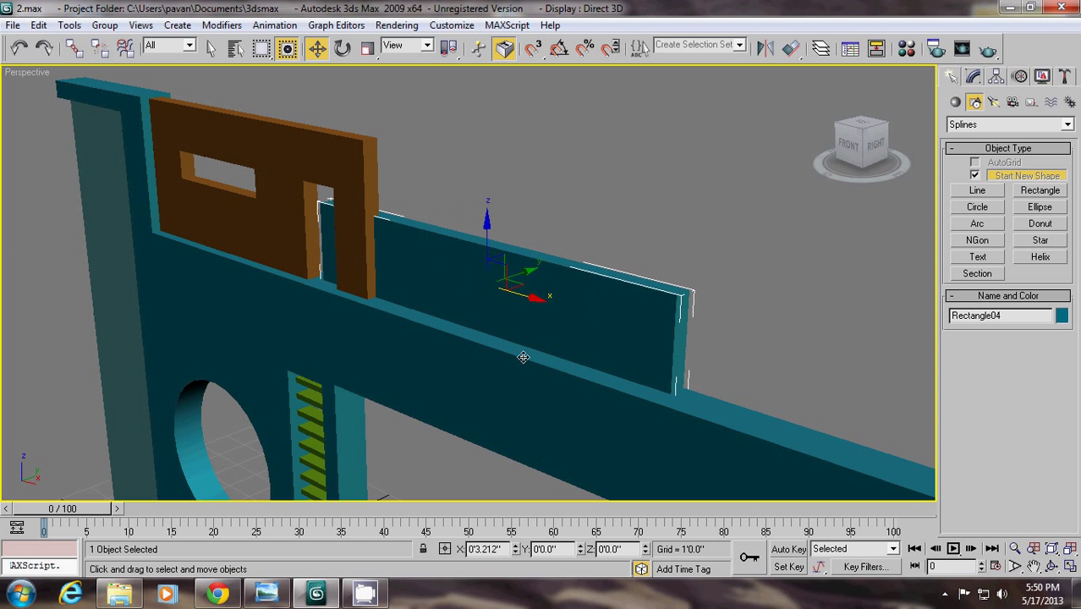
left_click_drag(512, 270, 509, 269)
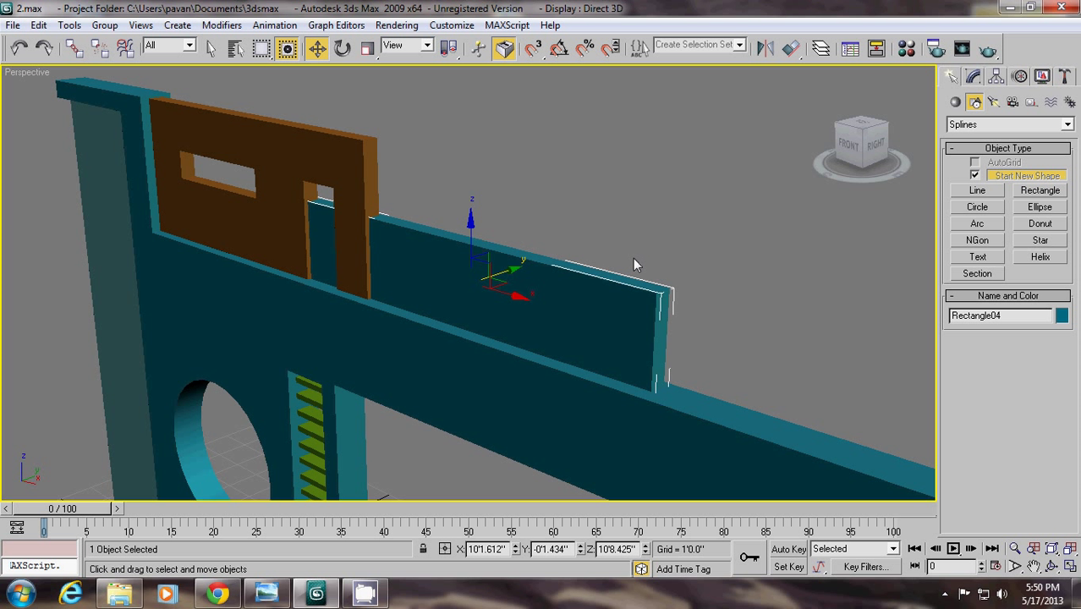
Lower the new parapet wall's top spline segment to a height of about 11'0.9" in the front view
key("f")
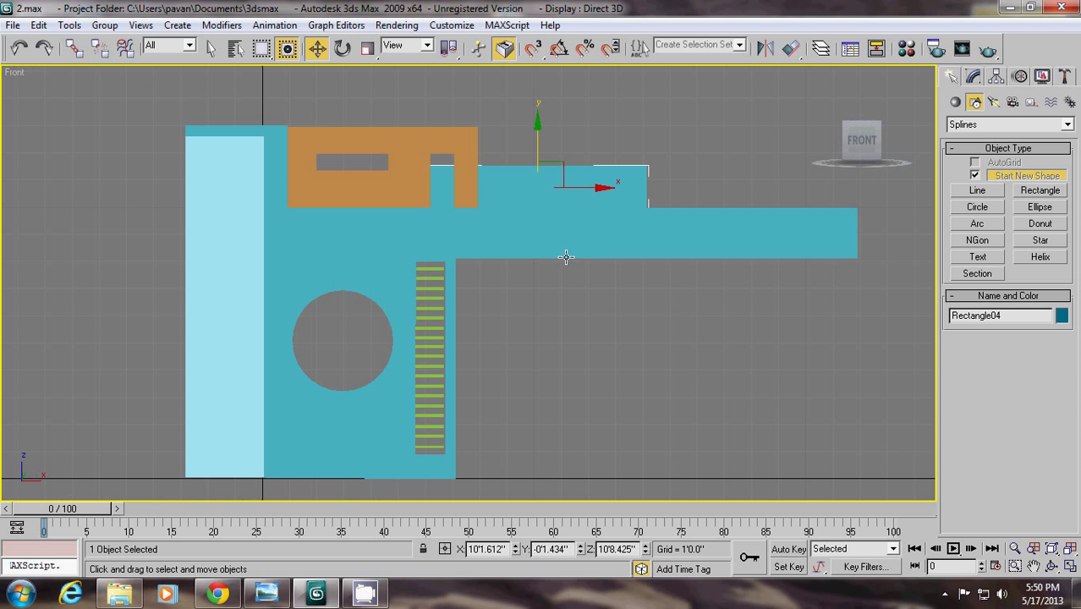
key("F3")
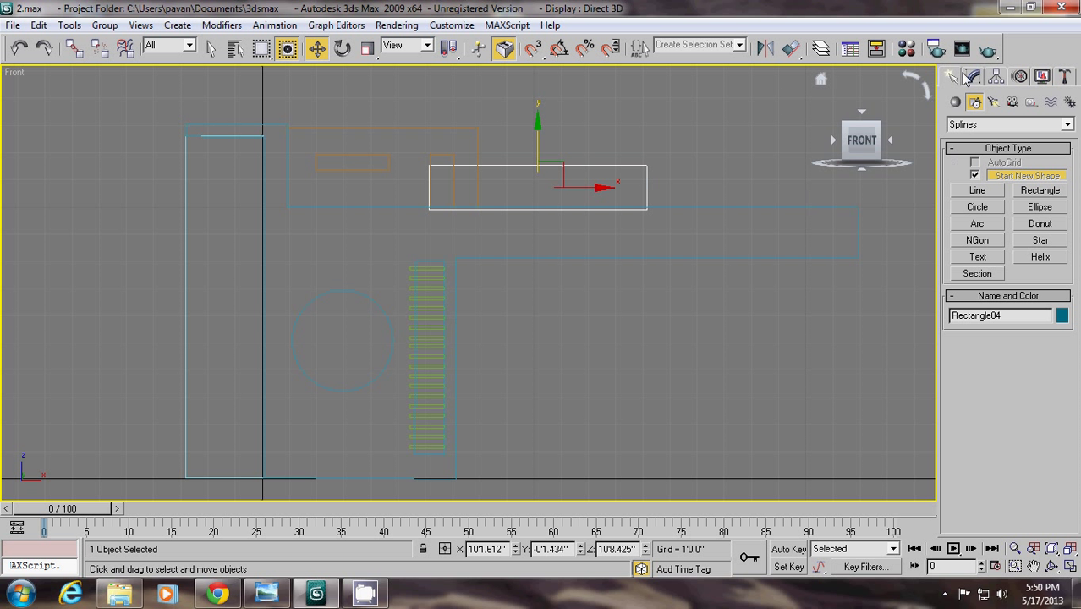
left_click(972, 76)
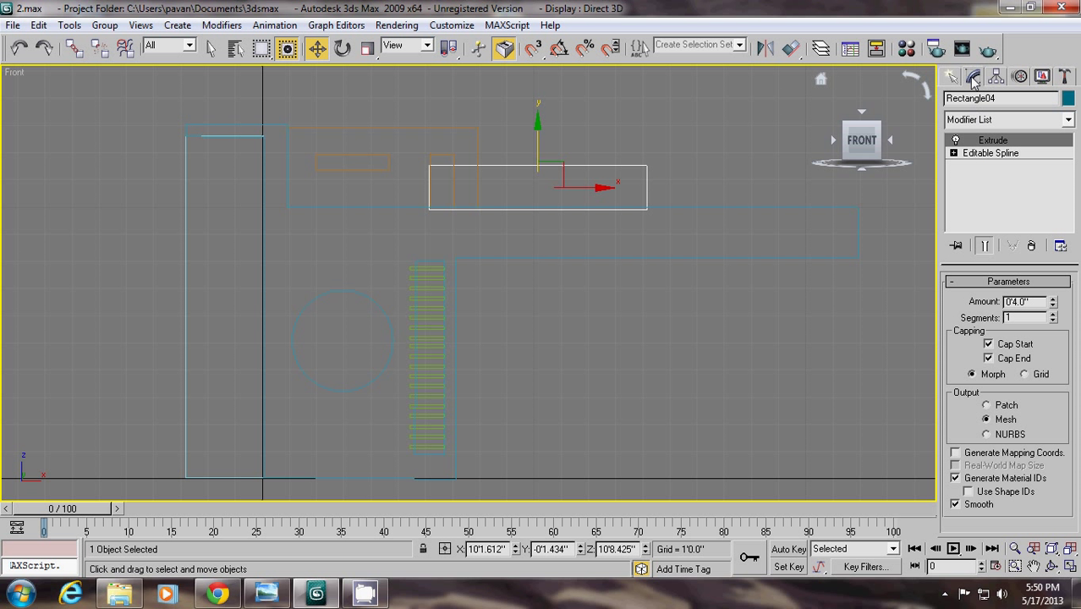
left_click(954, 153)
left_click(985, 179)
left_click(490, 166)
left_click_drag(539, 114, 554, 131)
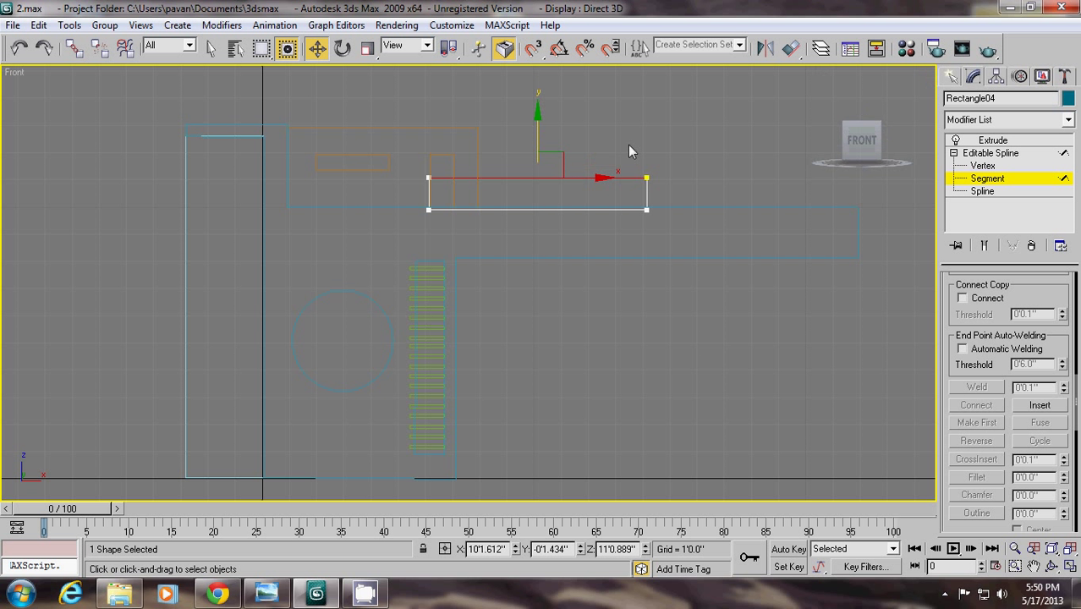
left_click(951, 81)
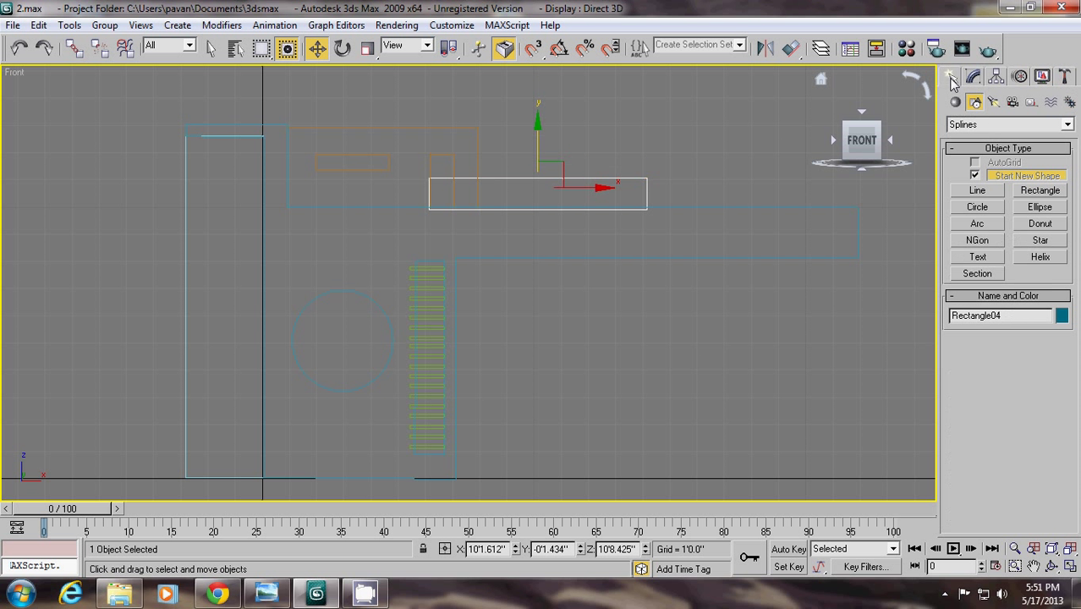
Draw a horizontal line, renderable in renderer and viewport, just above the low parapet wall and spanning its full length
left_click(978, 193)
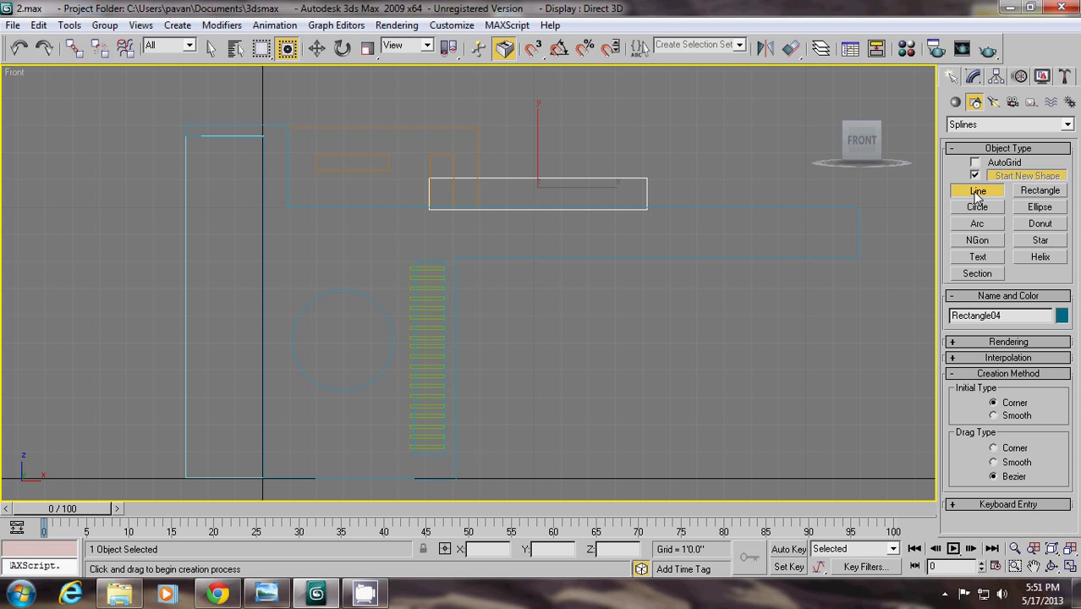
left_click(952, 341)
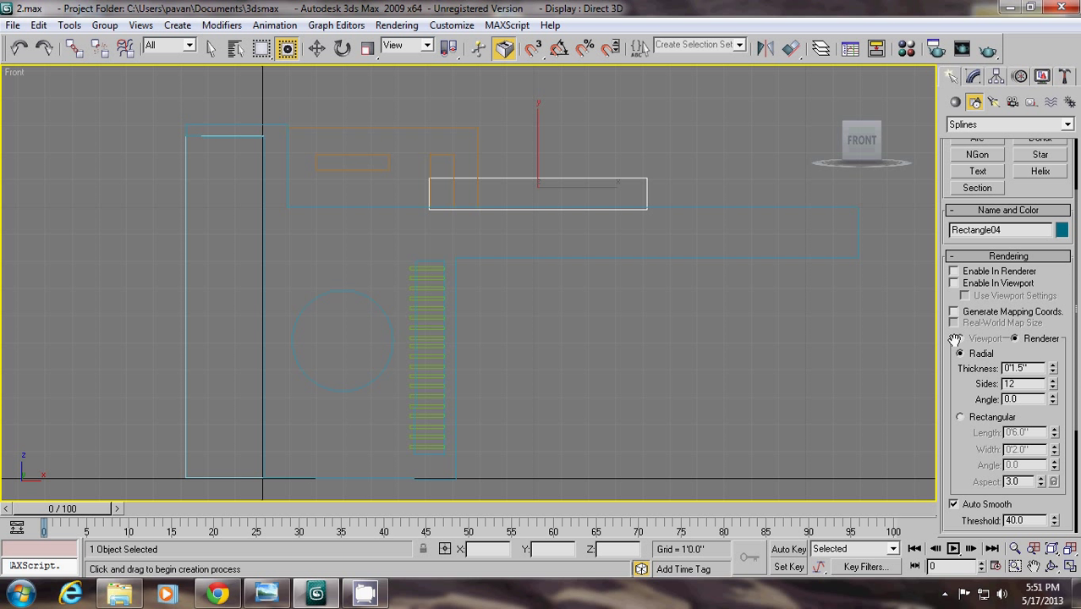
left_click(976, 284)
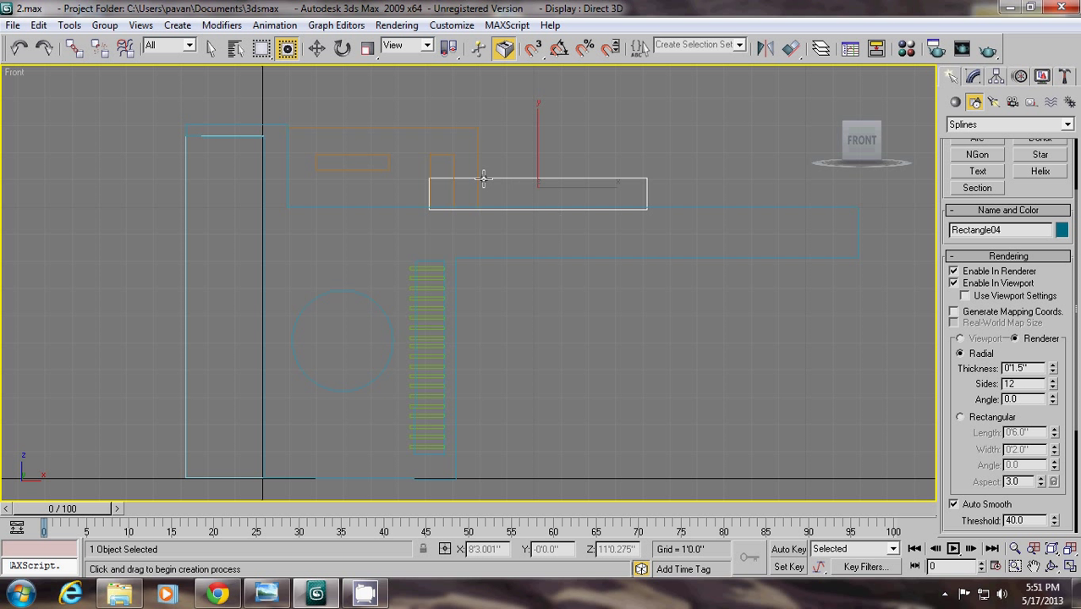
left_click(430, 166)
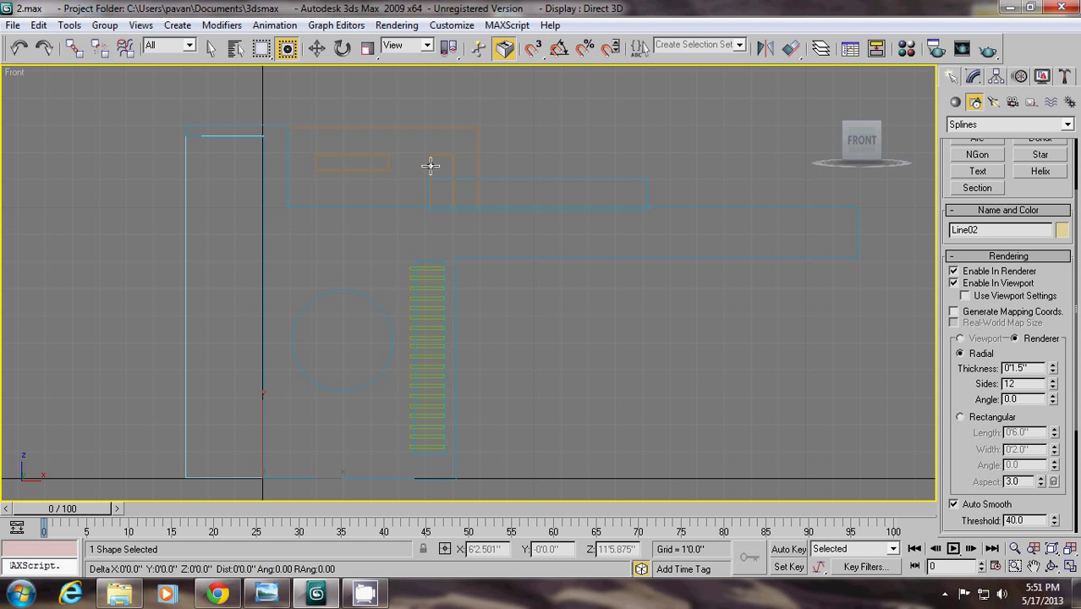
left_click(648, 166)
right_click(625, 133)
Raise the rail line to a height of about 11'7.9" and copy its segment about 4.3" below it
left_click(316, 48)
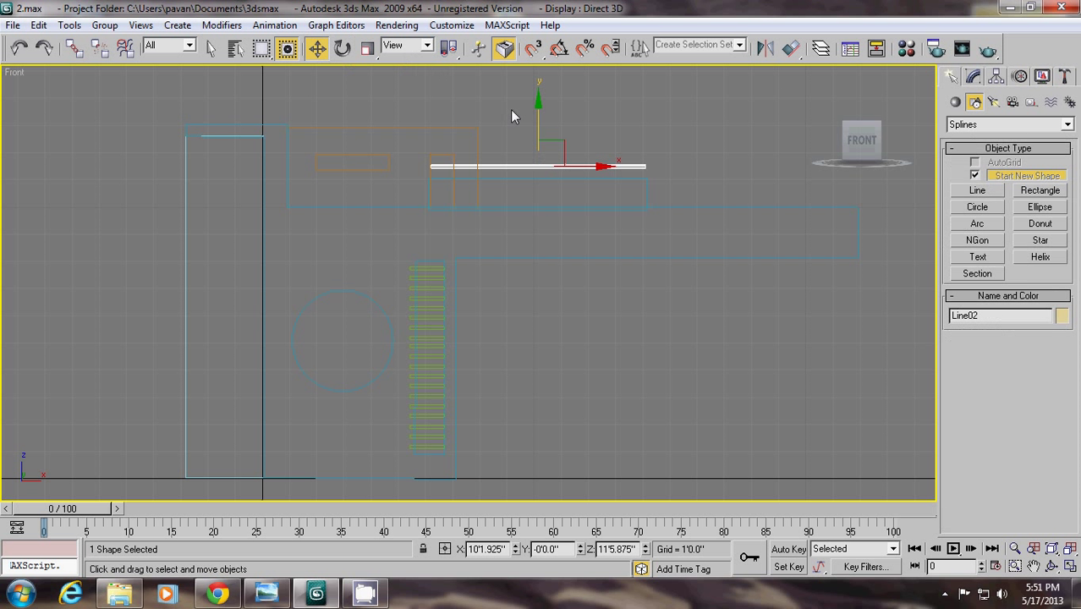
left_click_drag(536, 117, 536, 112)
left_click(972, 76)
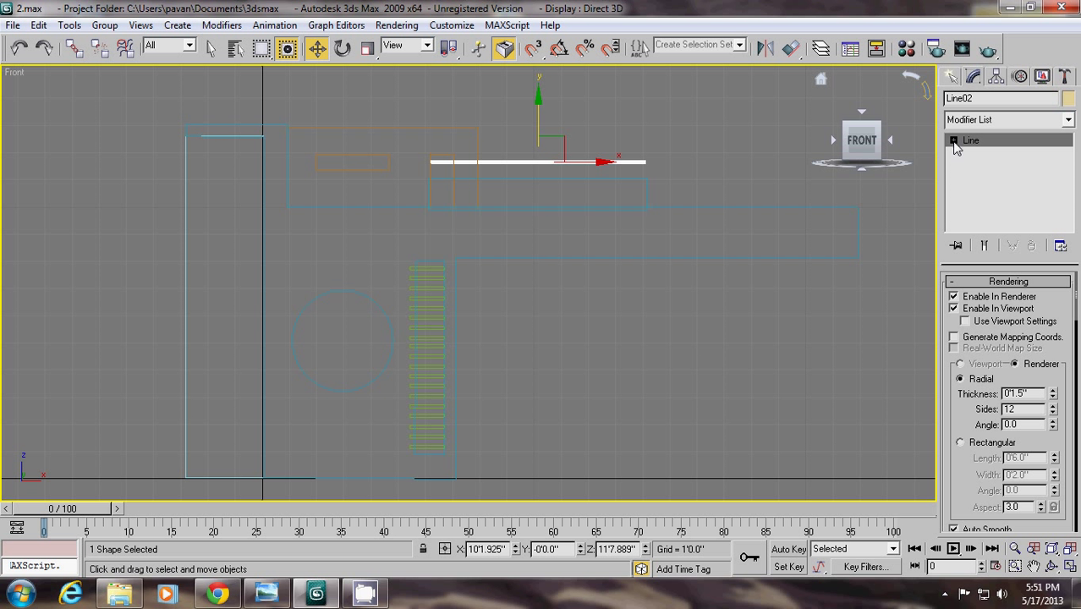
left_click(954, 140)
left_click(969, 166)
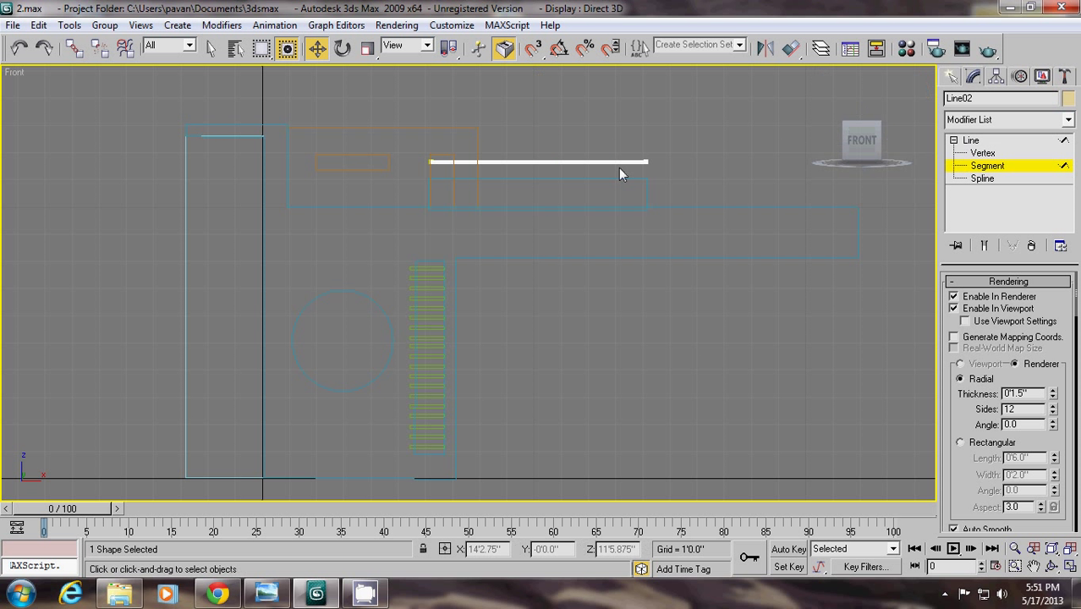
left_click(589, 162)
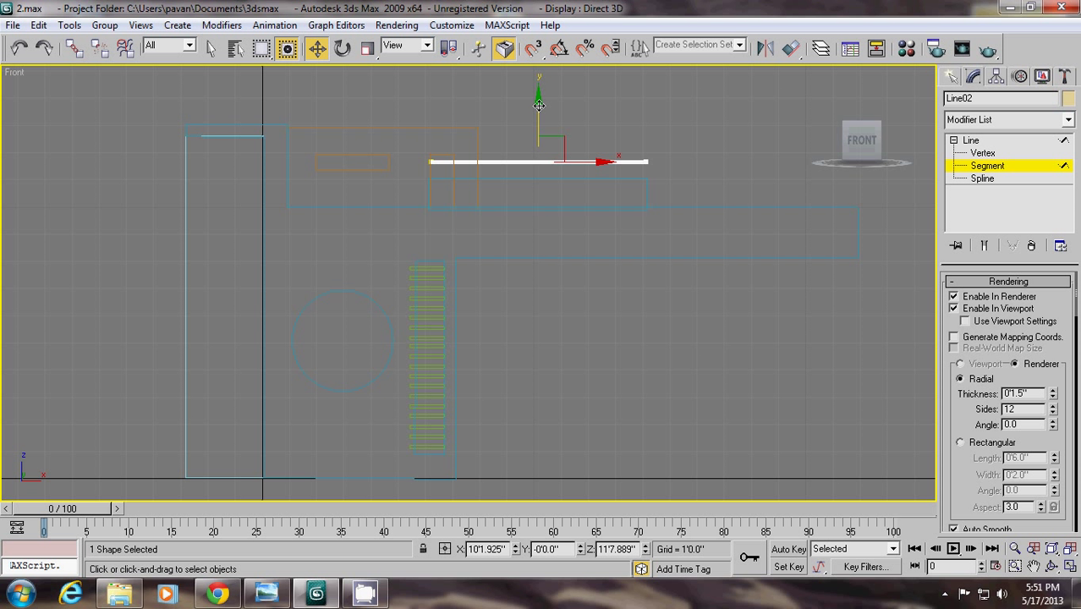
left_click_drag(538, 107, 538, 116, "shift")
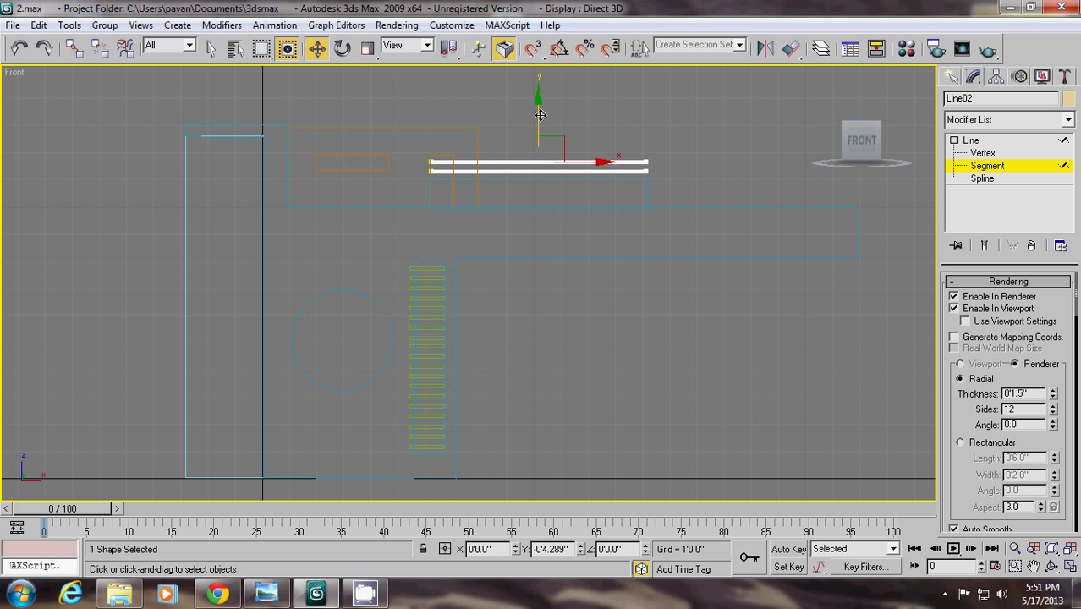
left_click(951, 77)
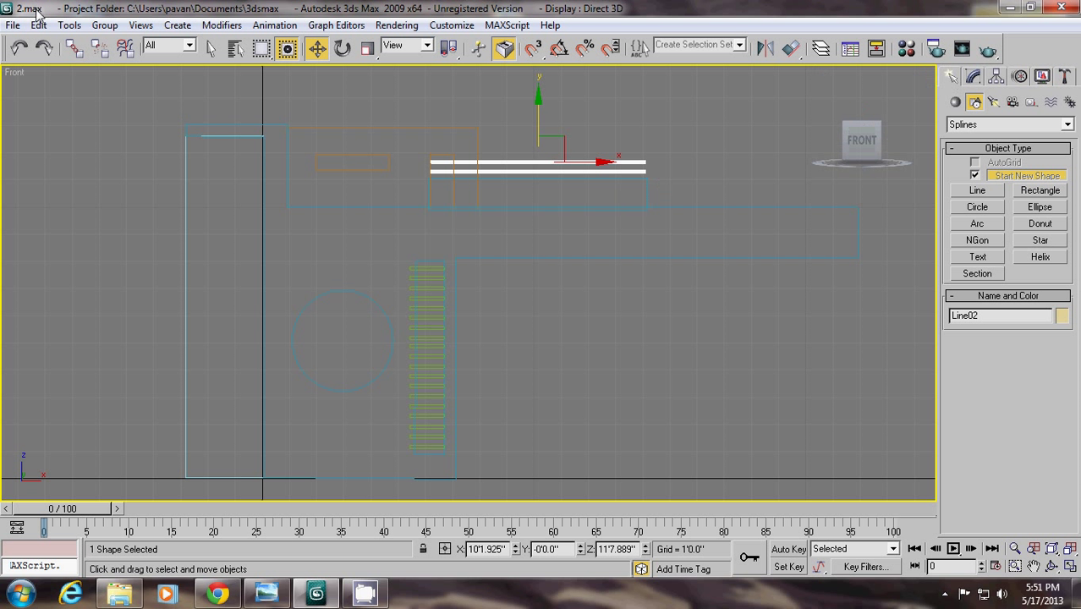
Move the pair of rails about 4.7" forward along negative Y over the low parapet wall, and deselect them
key("p")
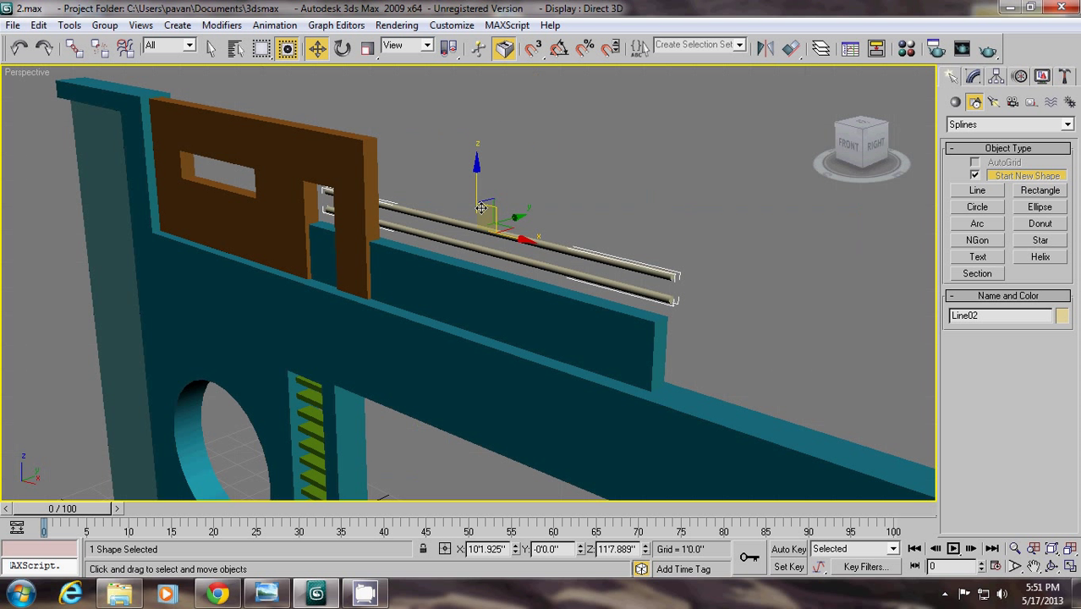
left_click_drag(515, 219, 499, 223)
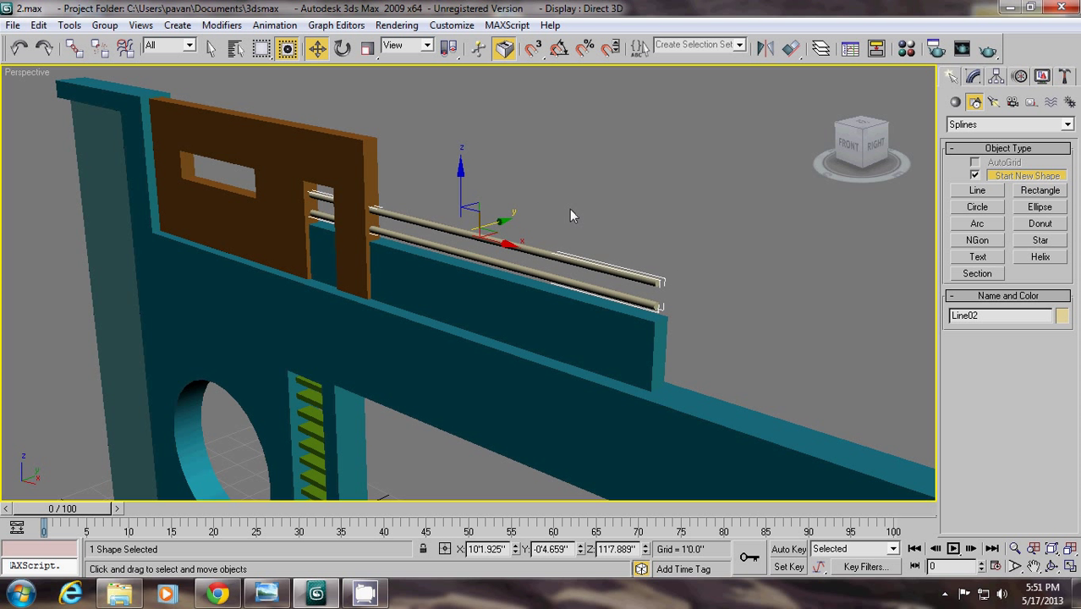
key("f")
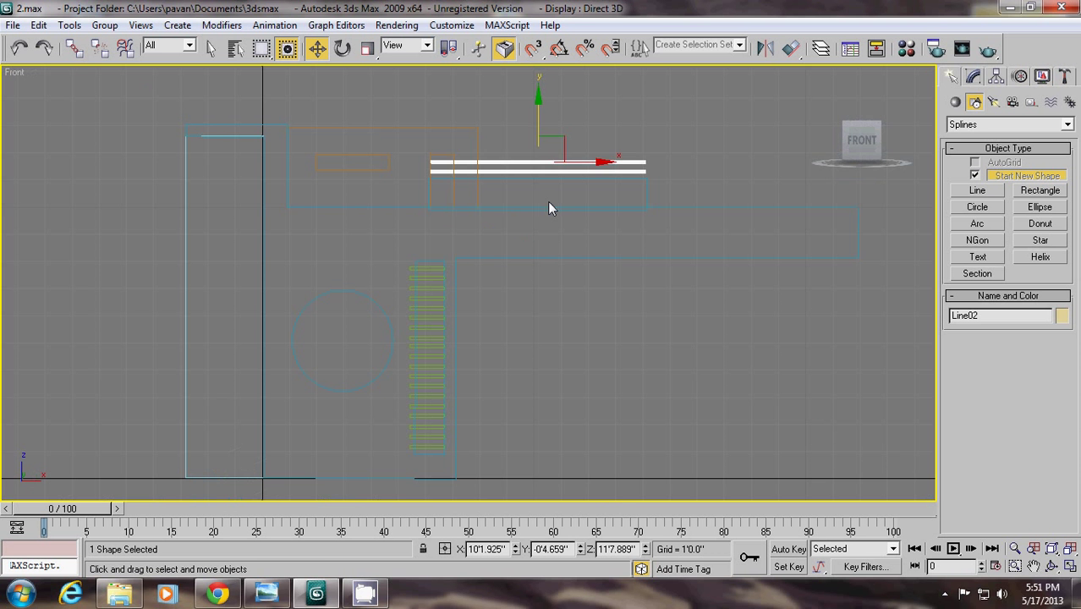
left_click(679, 186)
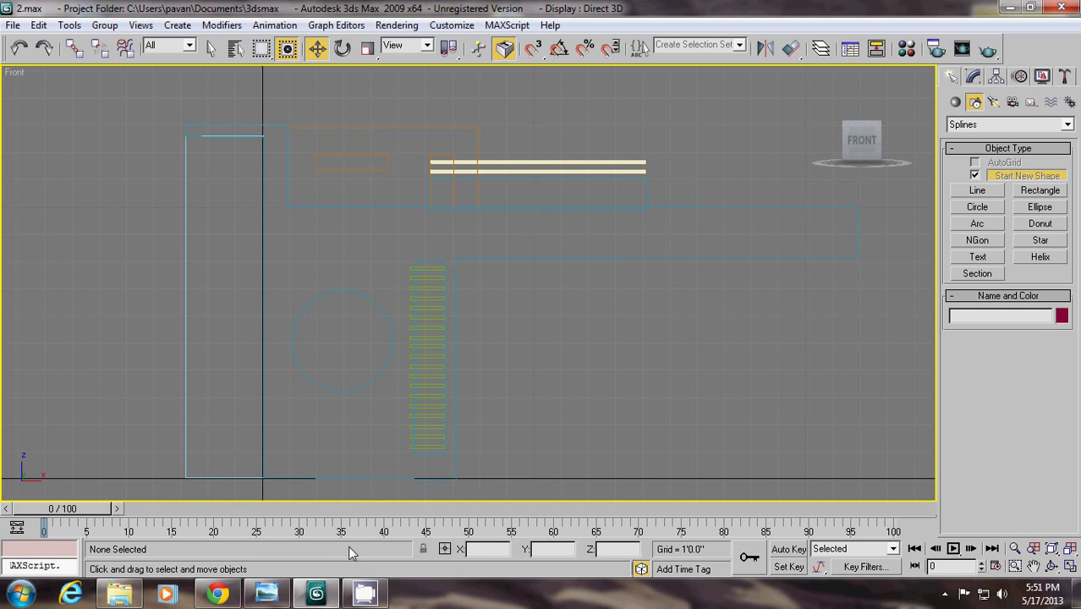
Check the reference image and draw a non-renderable rectangle from the low parapet's base corner to the roof band's far end, reaching about 12'11" high
left_click(266, 593)
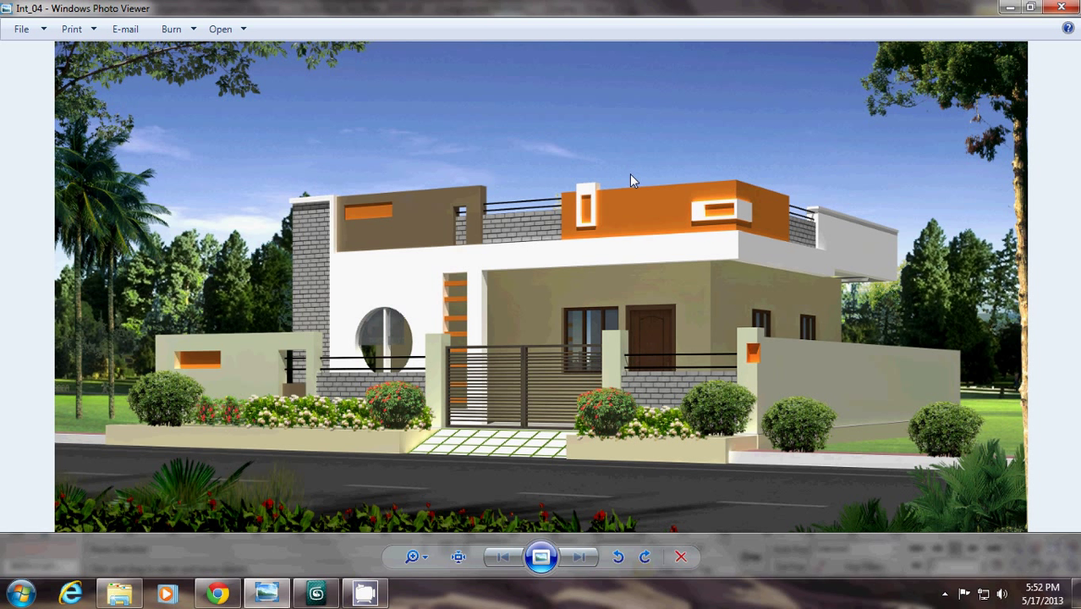
left_click(316, 592)
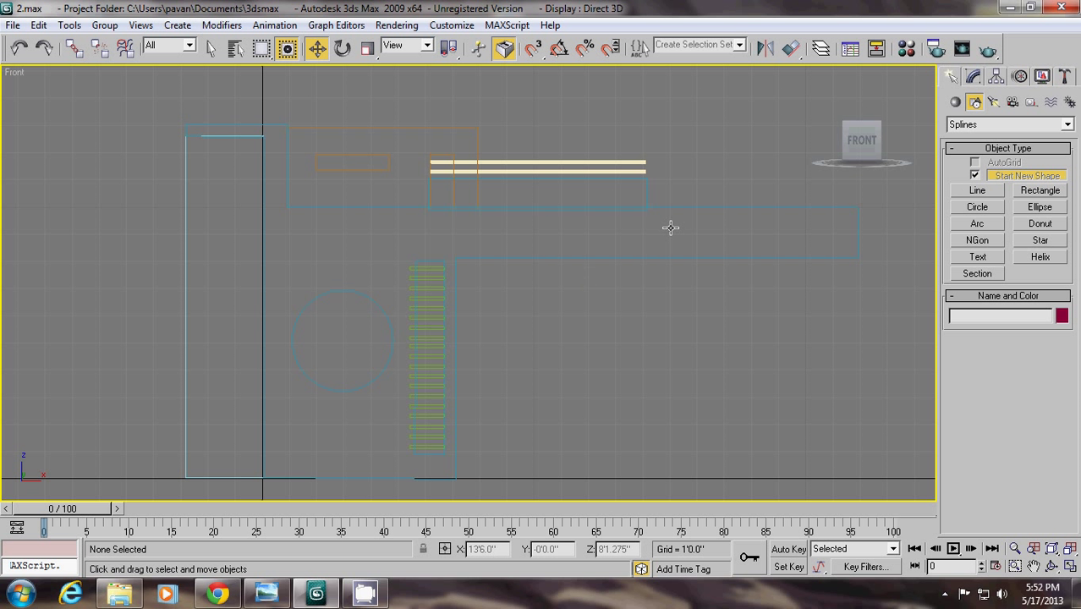
left_click(1040, 191)
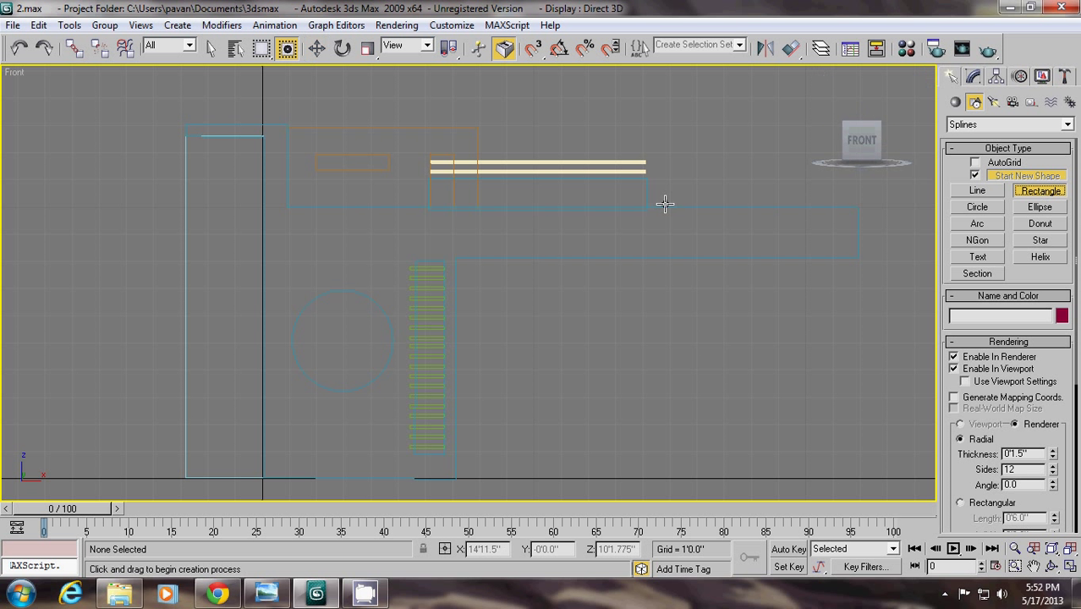
key("s")
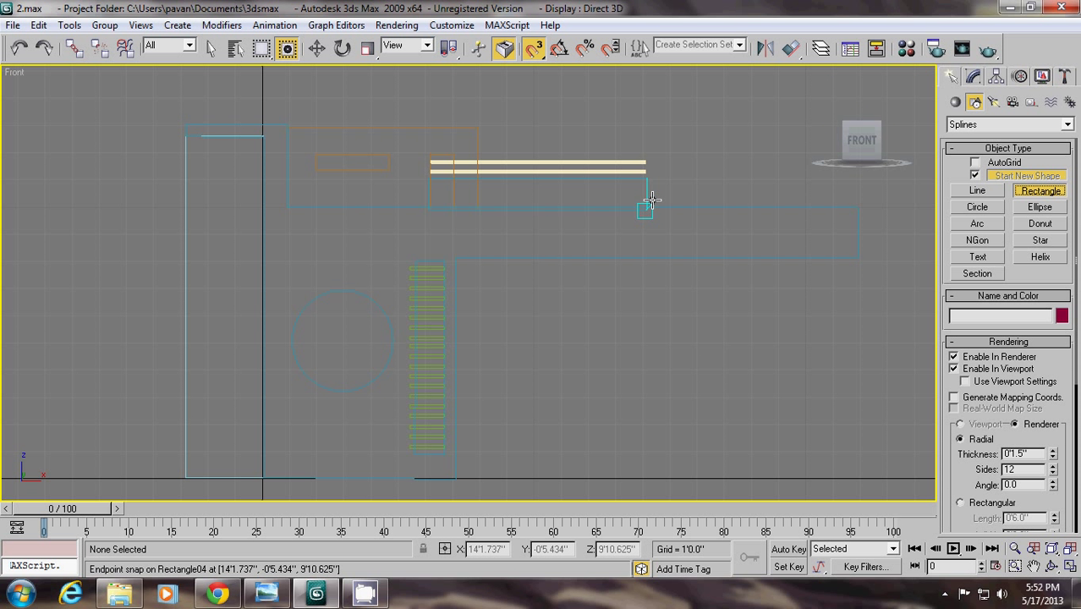
left_click_drag(651, 200, 855, 126)
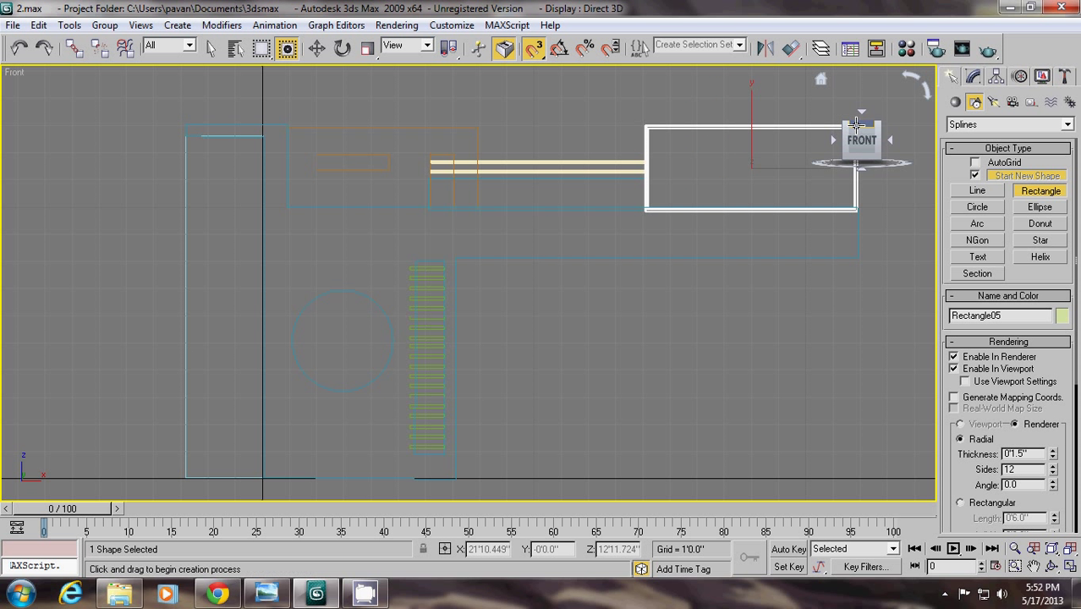
left_click(953, 368)
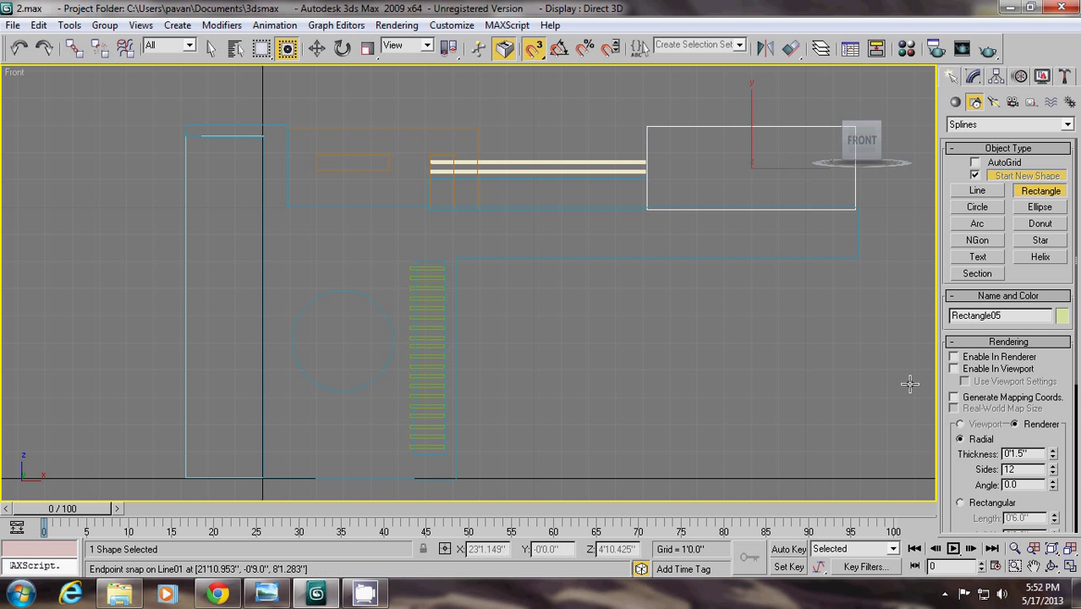
Convert the new parapet rectangle to an editable spline and extrude it 4"
left_click(1033, 565)
left_click_drag(820, 327, 610, 338)
left_click(210, 48)
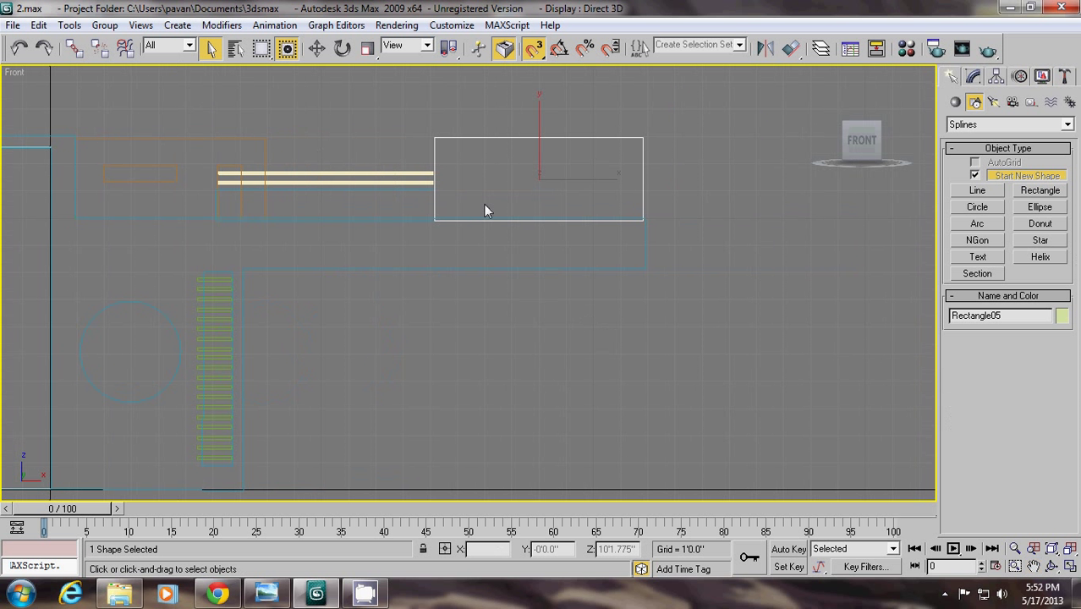
right_click(566, 141)
mouse_move(670, 294)
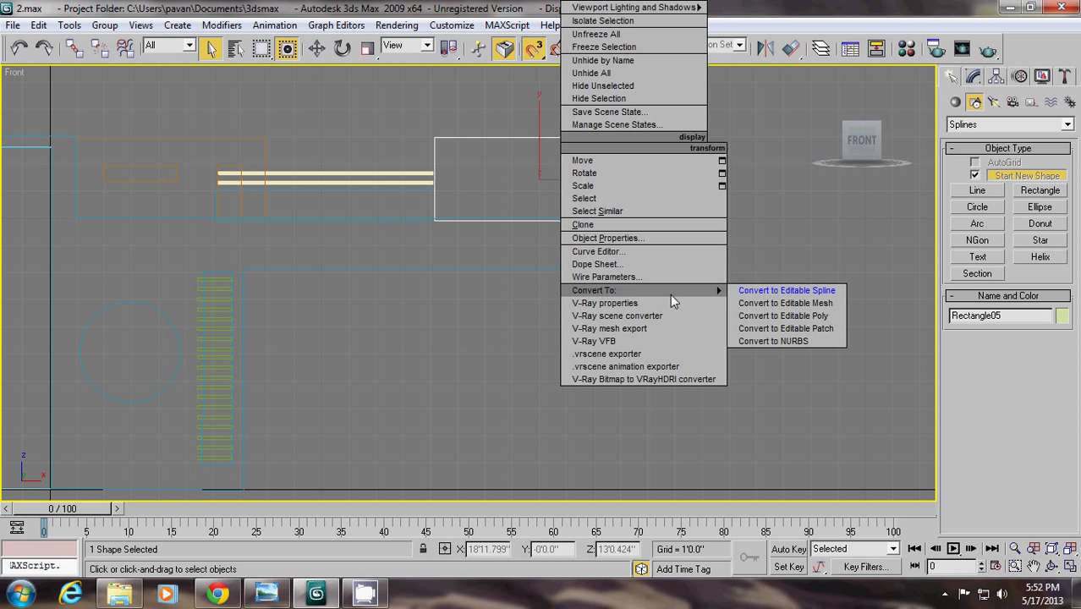
left_click(761, 290)
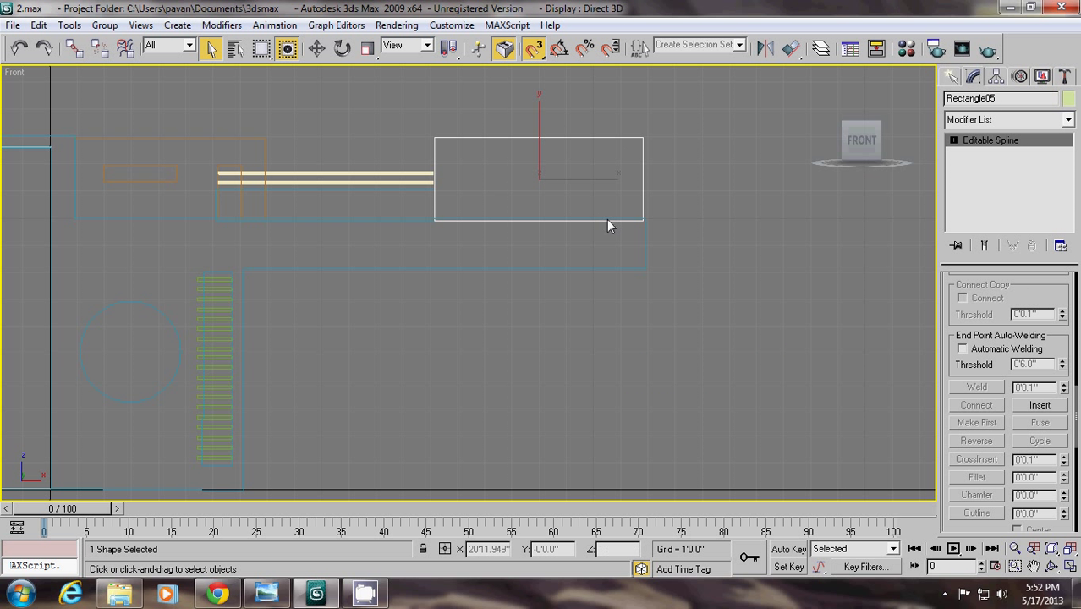
left_click(953, 140)
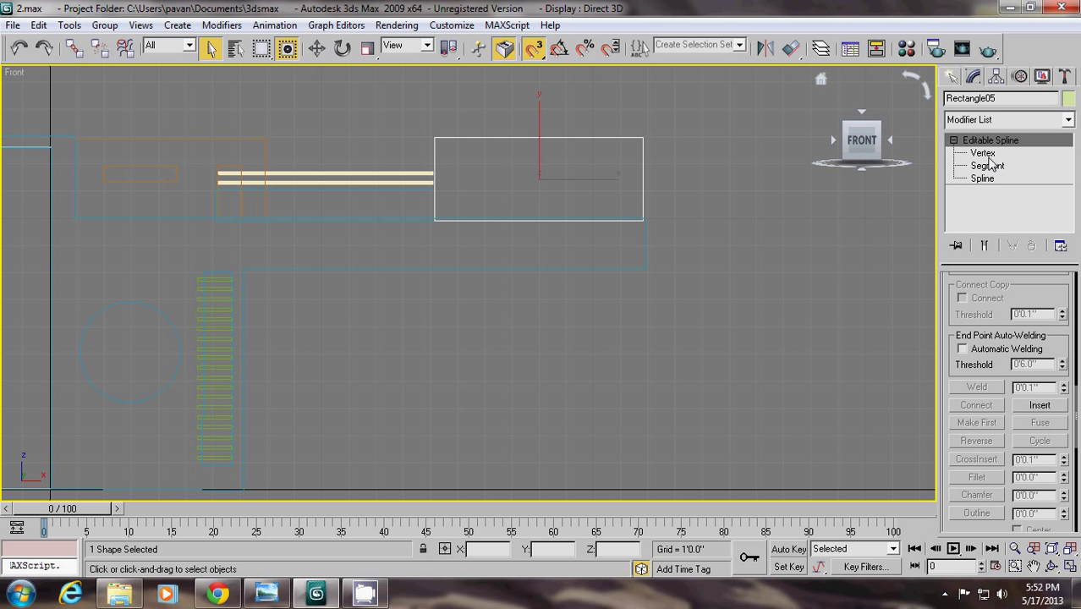
left_click(1067, 120)
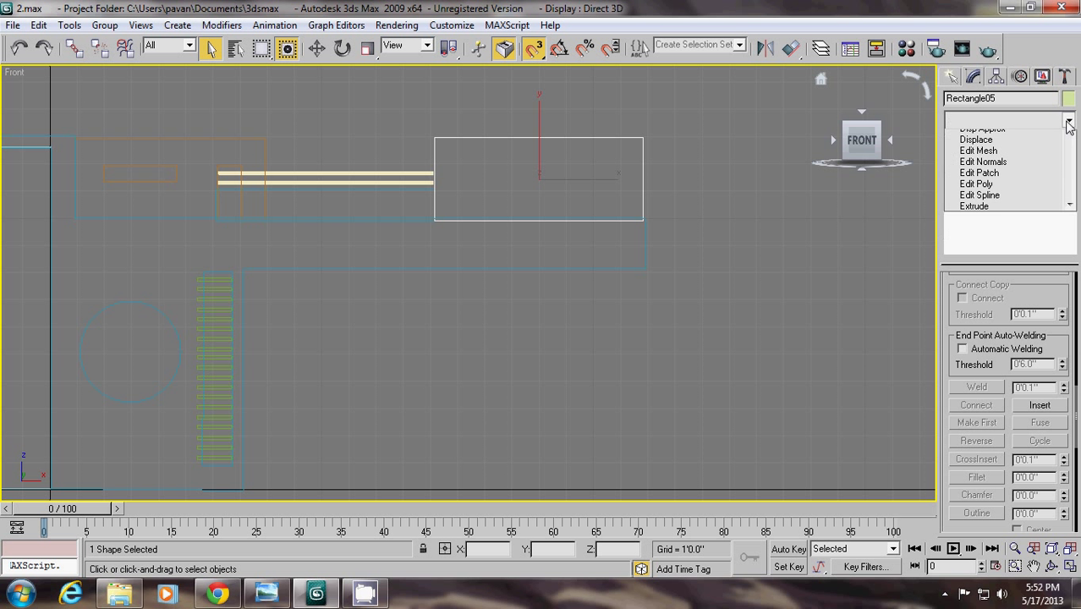
key("e")
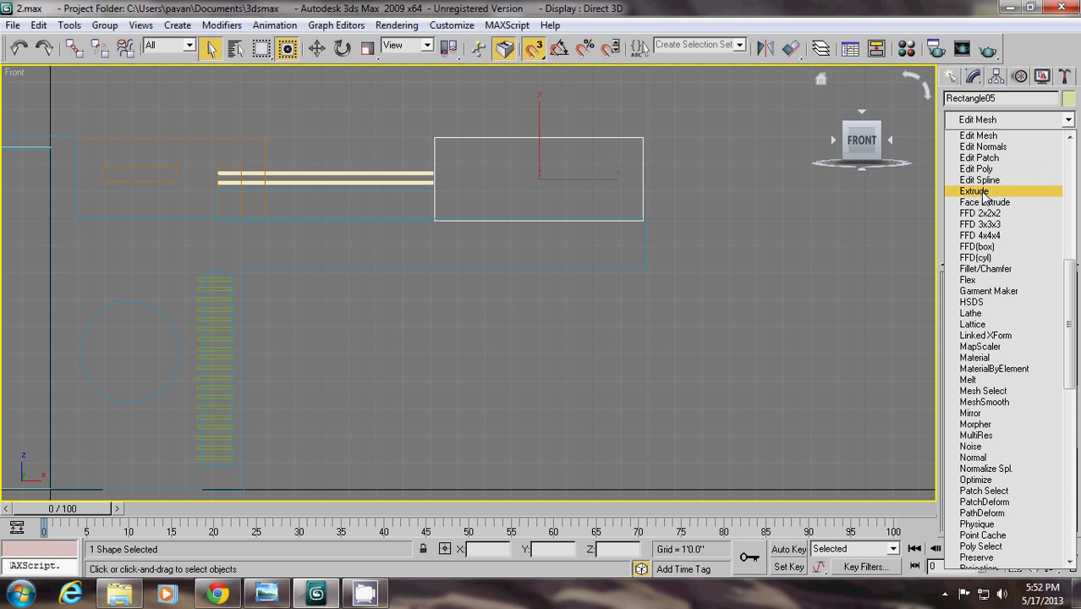
left_click(981, 192)
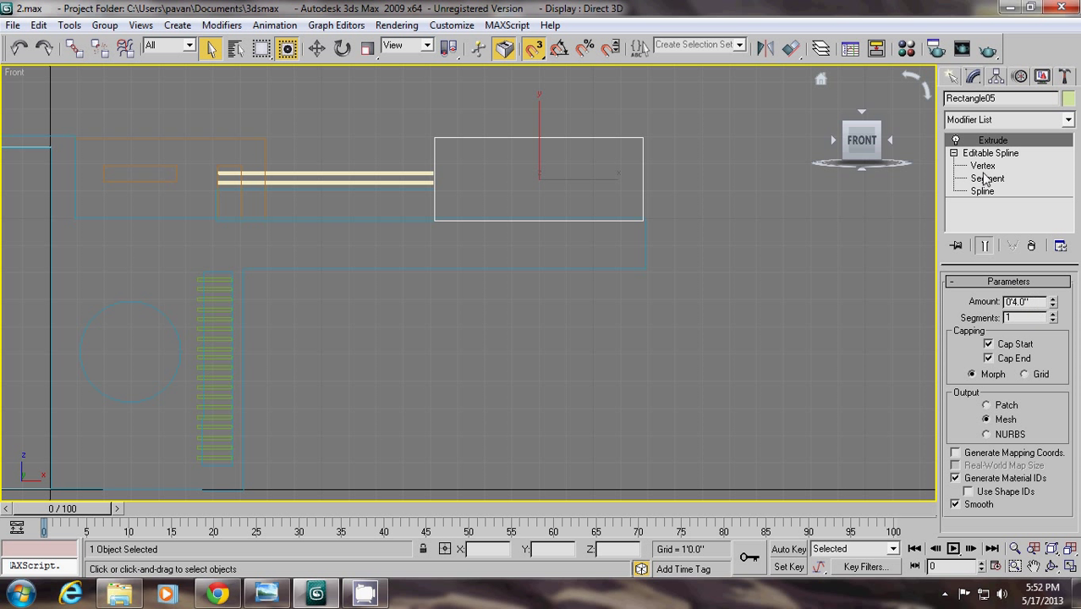
Move the extruded parapet panel back about 1.5" along Y in the perspective view
left_click(951, 77)
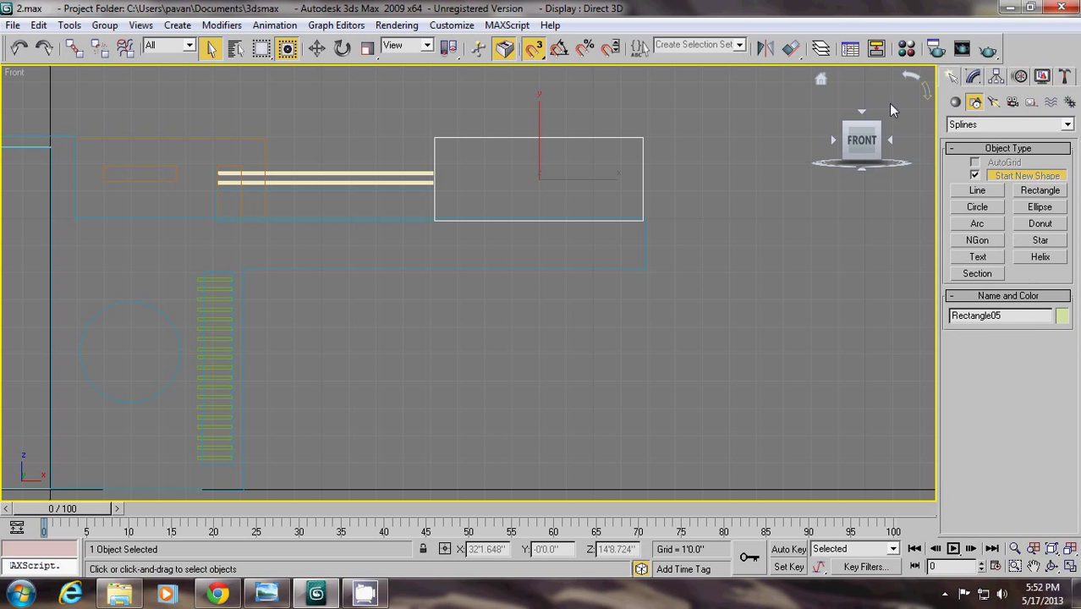
key("p")
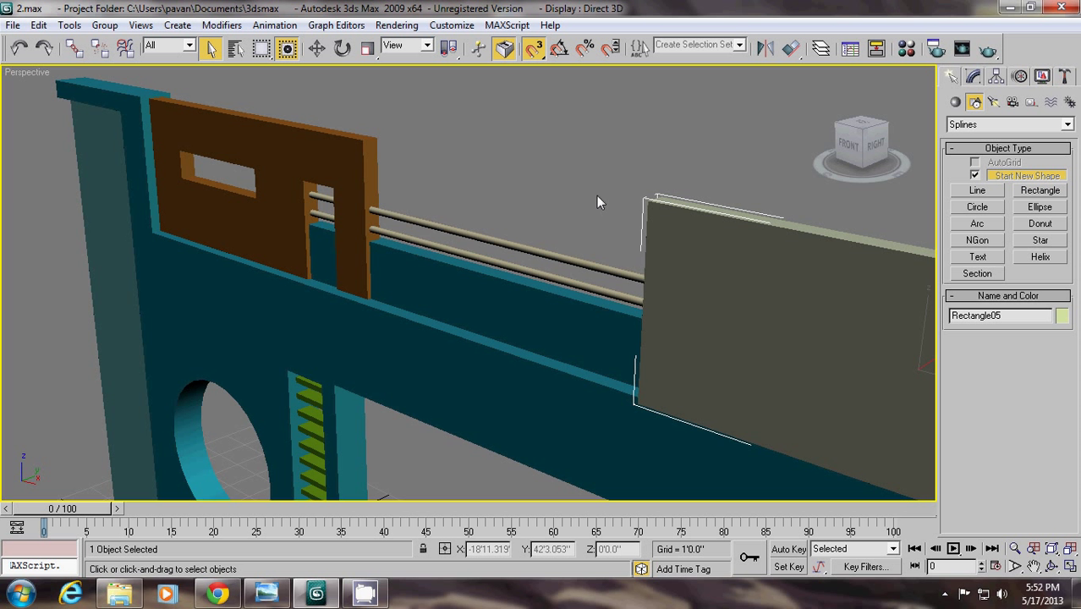
key("z")
left_click(316, 48)
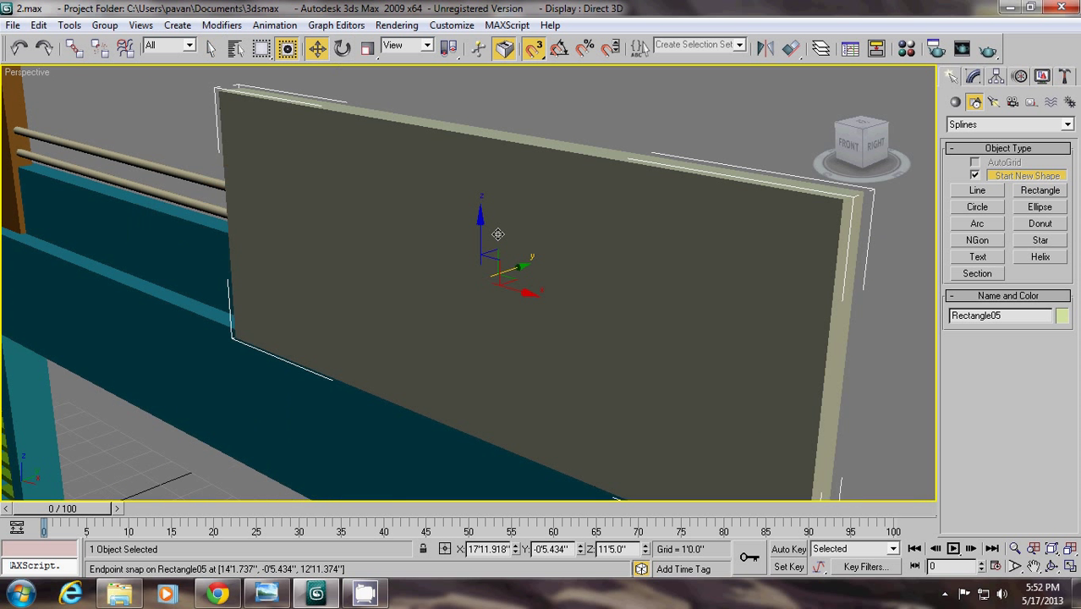
left_click_drag(519, 264, 540, 265)
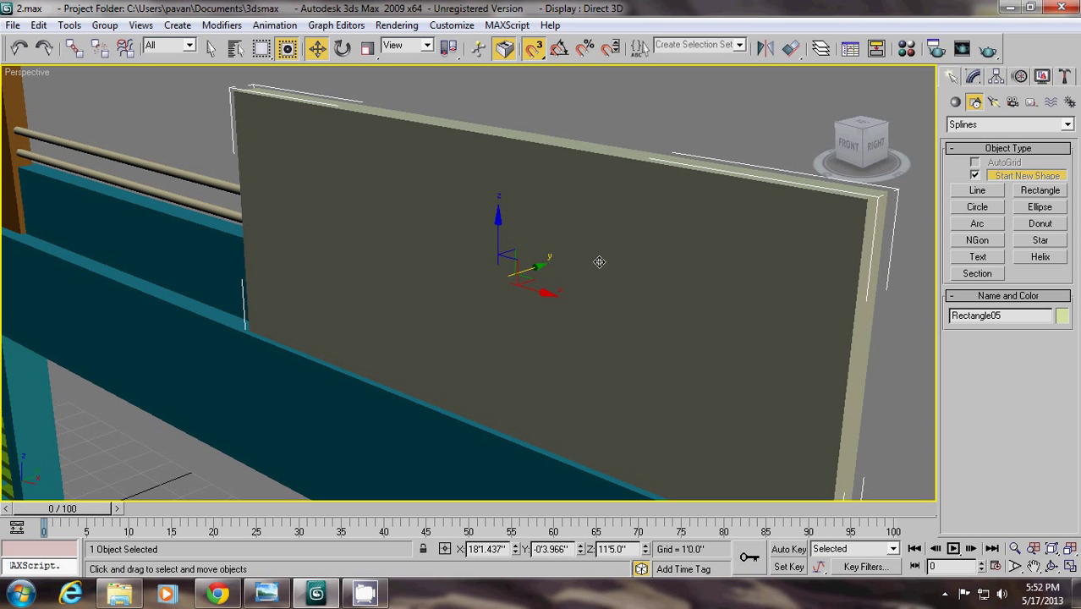
With snapping off, shift the parapet panel along X in the front view until its edge meets the rail ends, and deselect it
key("f")
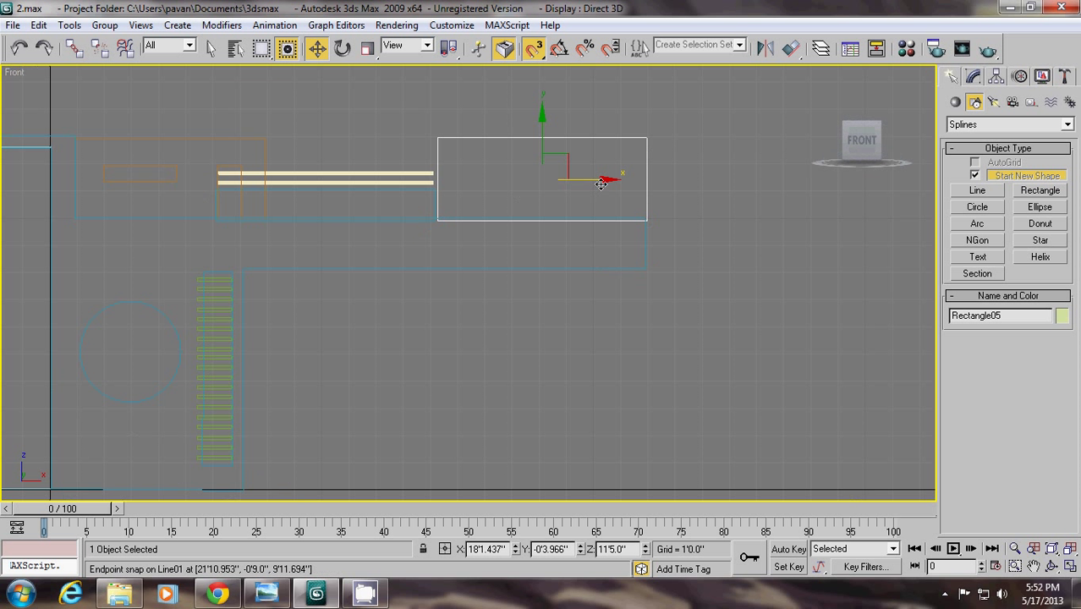
key("s")
left_click_drag(597, 182, 597, 178)
left_click(703, 223)
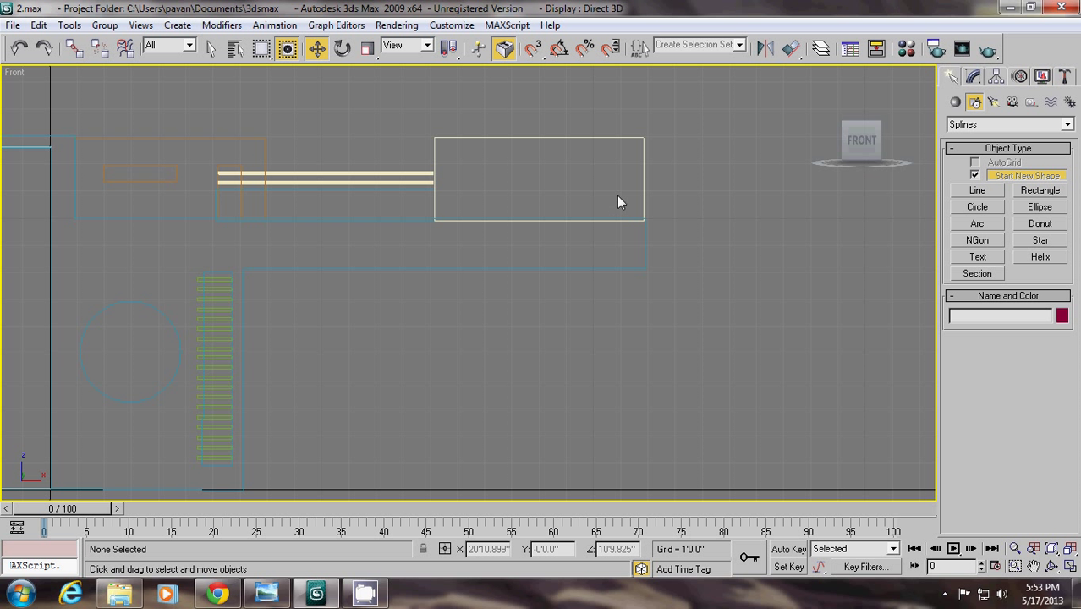
left_click(943, 593)
left_click(906, 512)
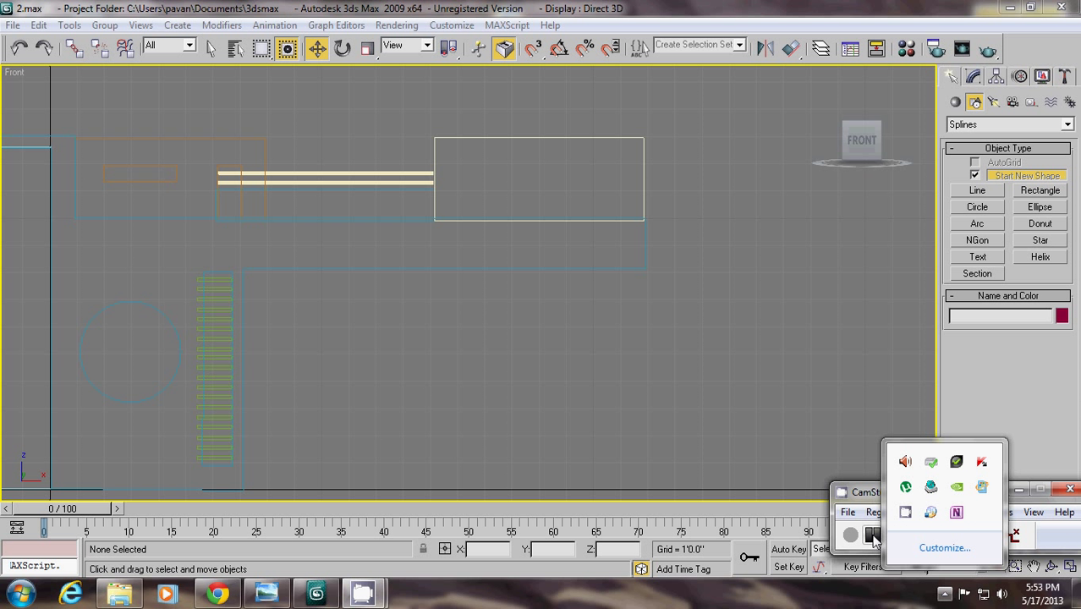
left_click_drag(863, 492, 852, 496)
left_click(1007, 493)
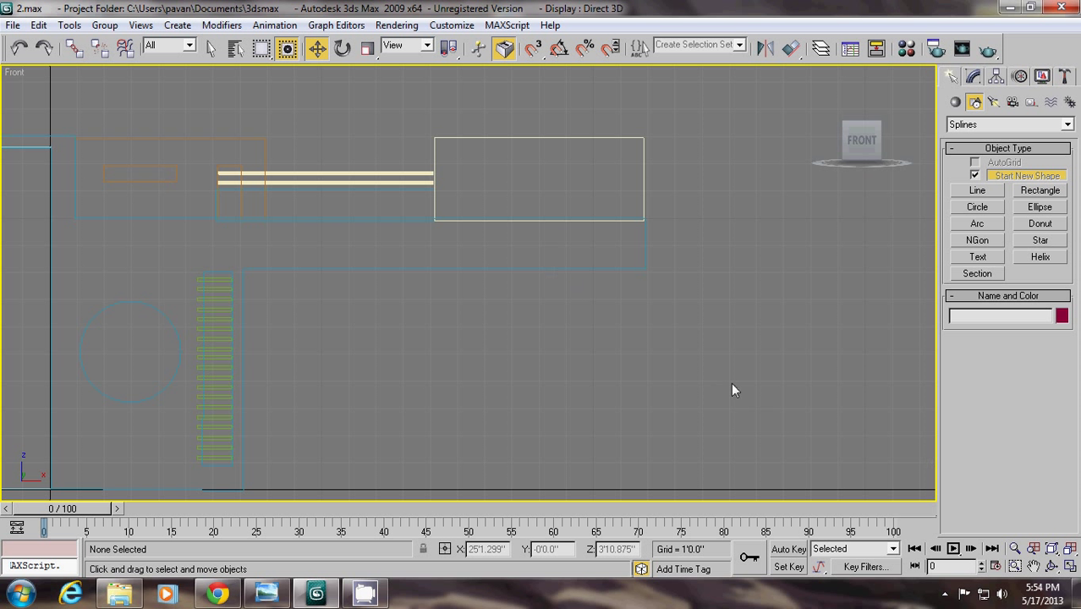
Check the reference image, draw a rectangle about 2'0.2" by 0'11.2" with AutoGrid on the panel's face near the rails, and turn AutoGrid off
left_click(1051, 566)
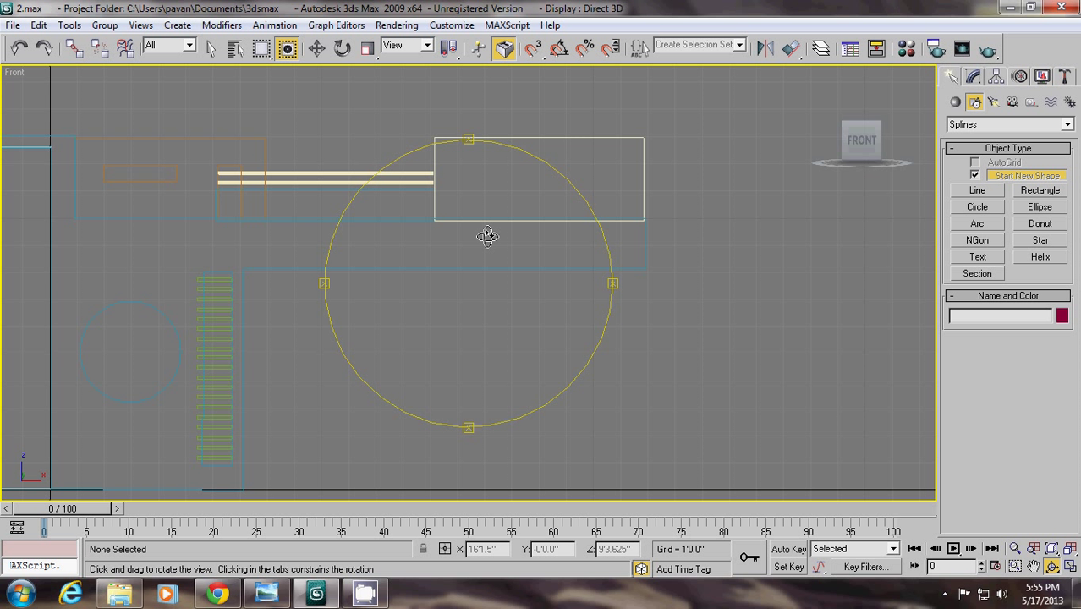
key("shift+z")
key("shift+z")
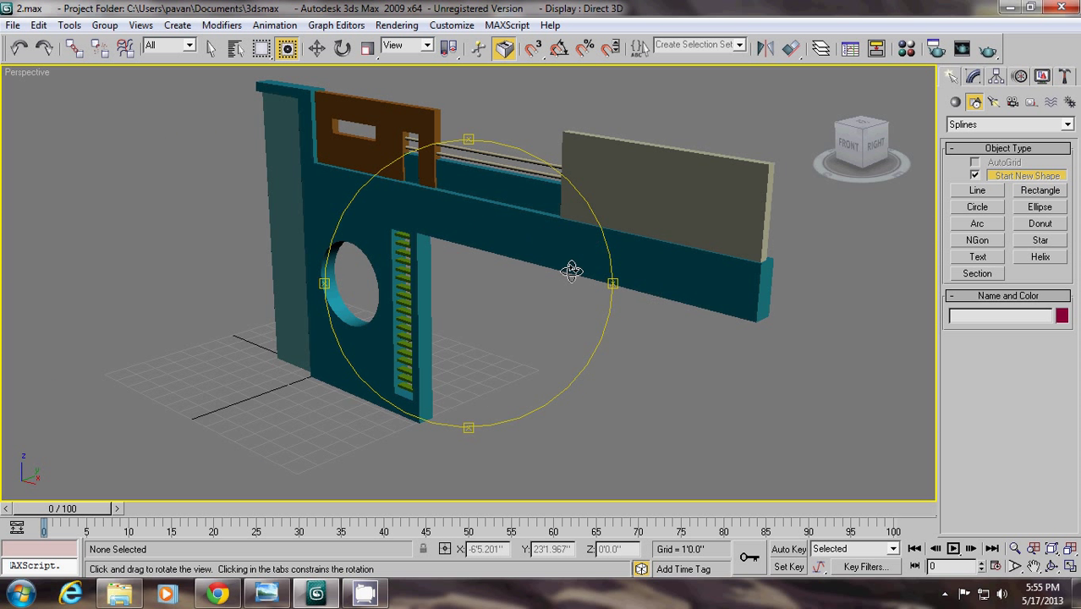
left_click(282, 593)
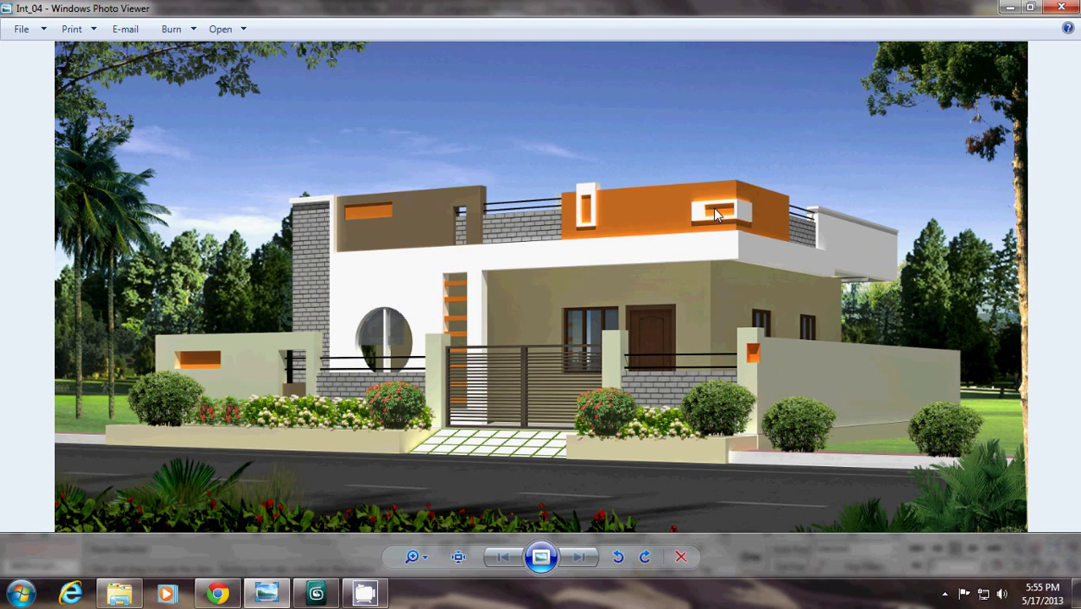
left_click(1010, 8)
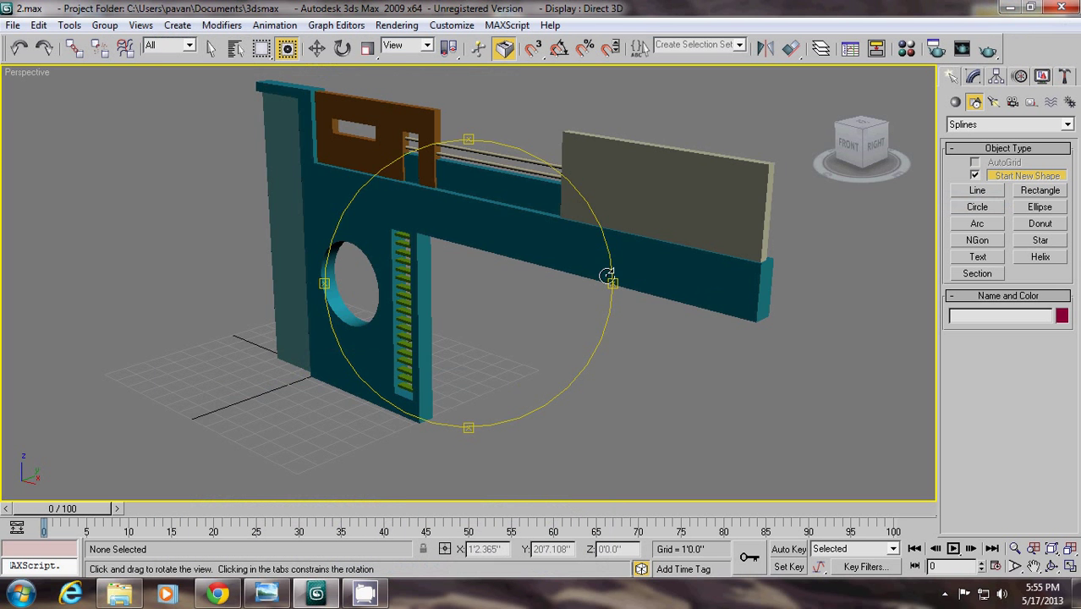
key("f")
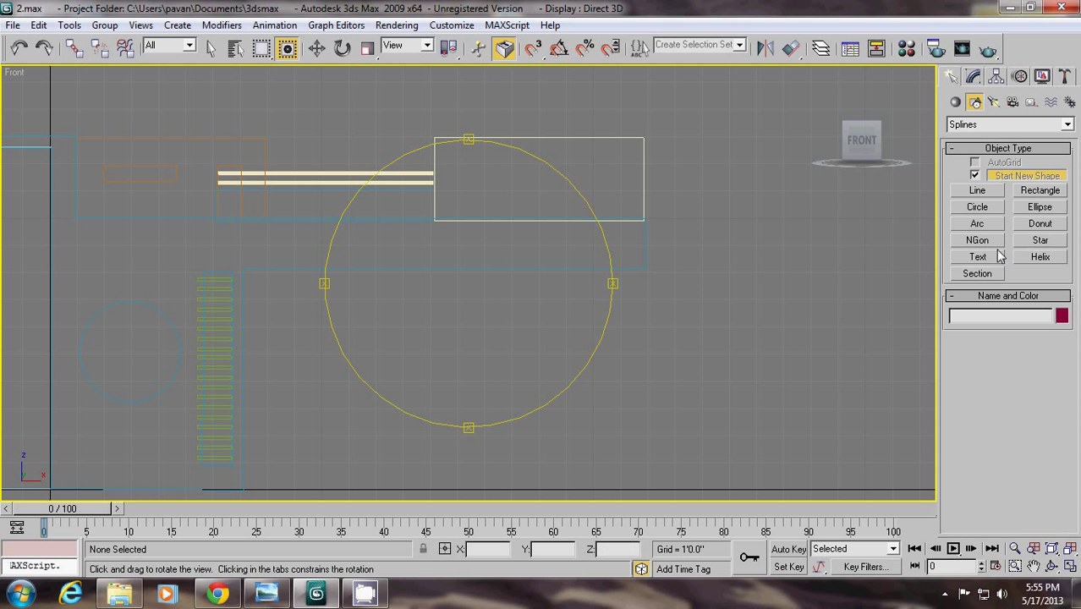
left_click(1025, 193)
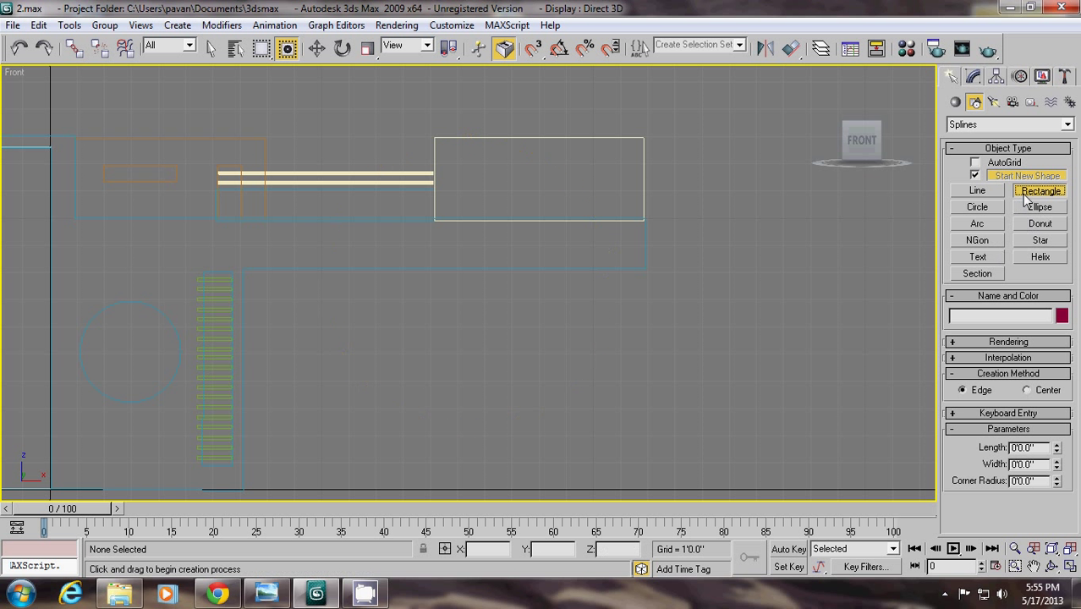
left_click(976, 163)
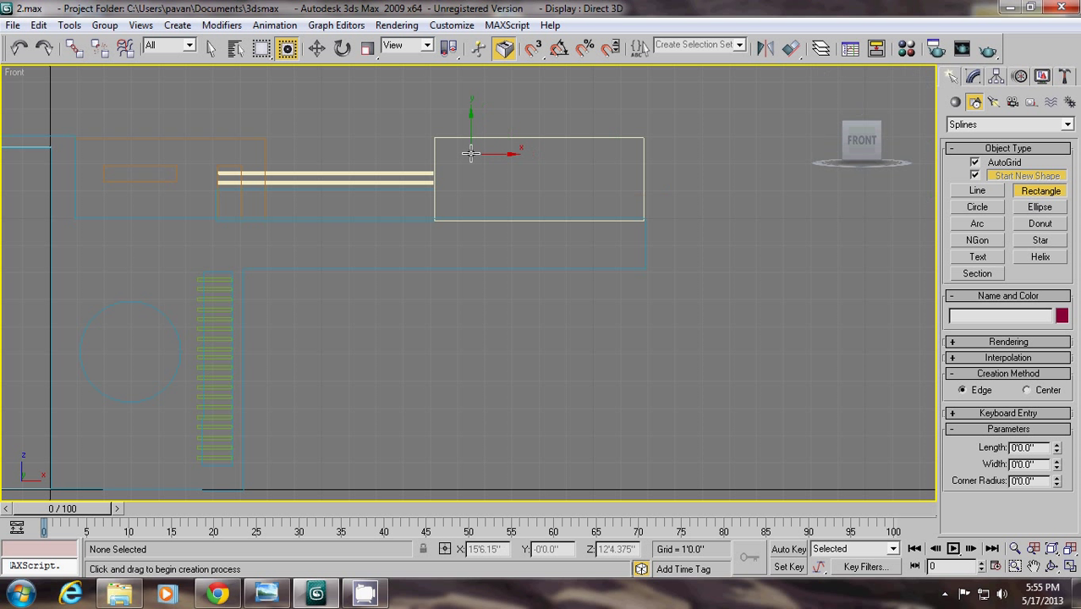
left_click_drag(470, 151, 495, 205)
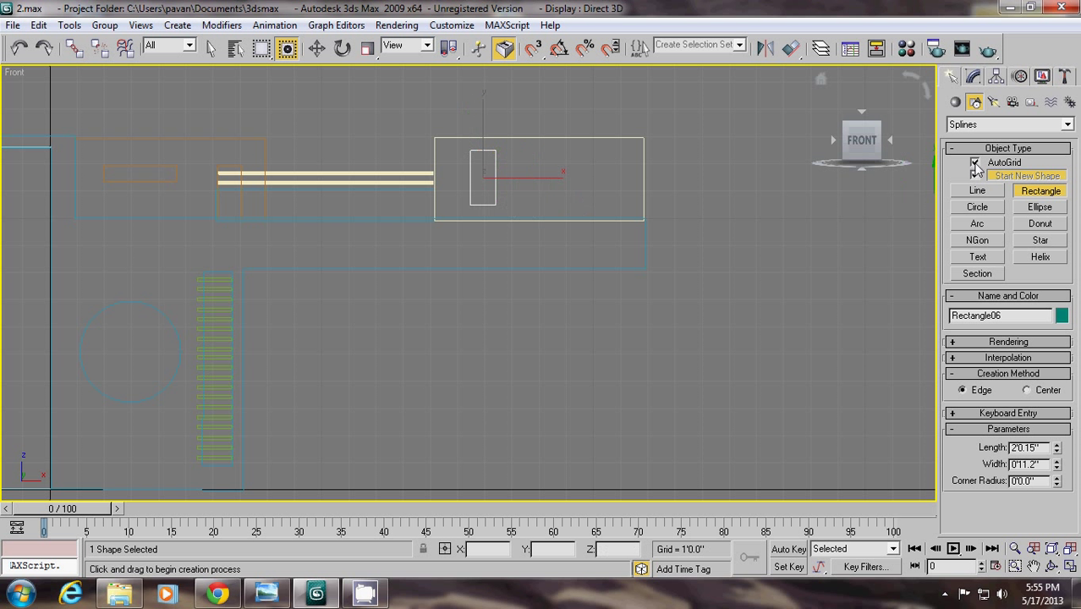
left_click(974, 175)
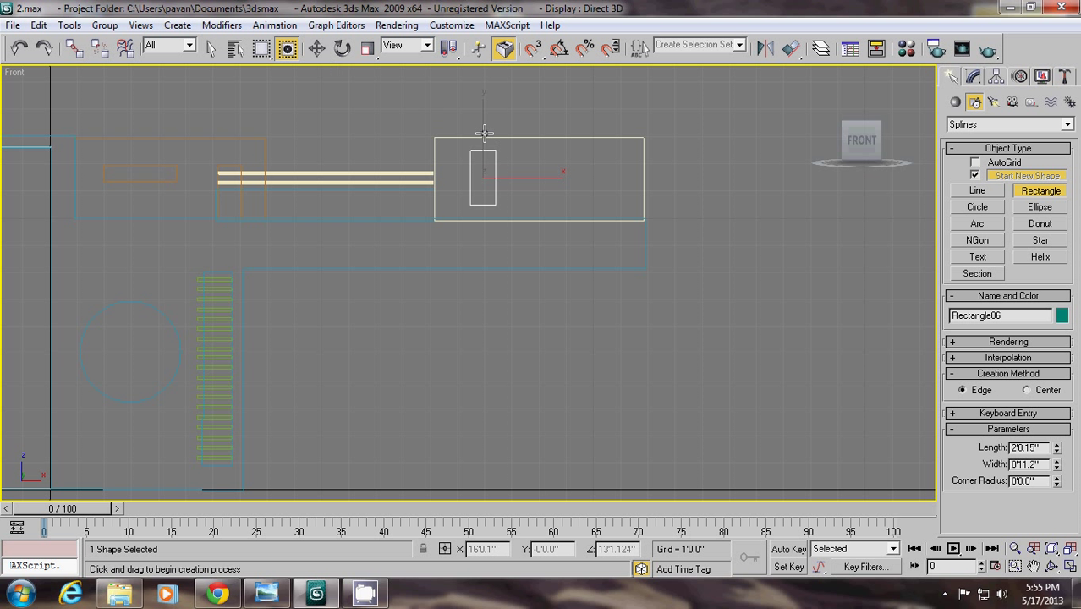
Convert the small upright rectangle to an editable spline and expand its sub-object levels in the front view
key("p")
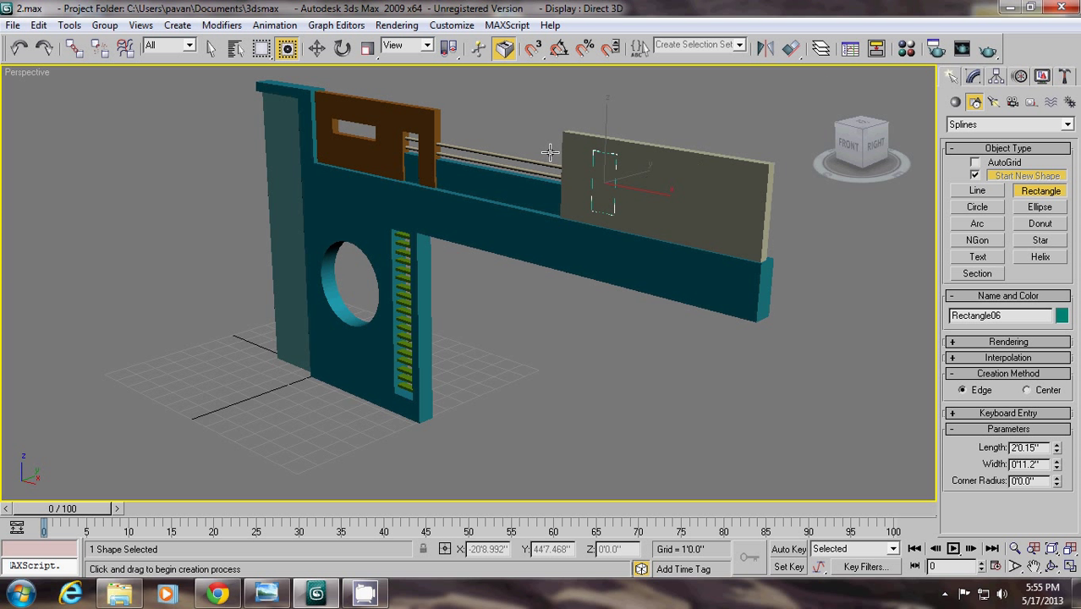
left_click(210, 48)
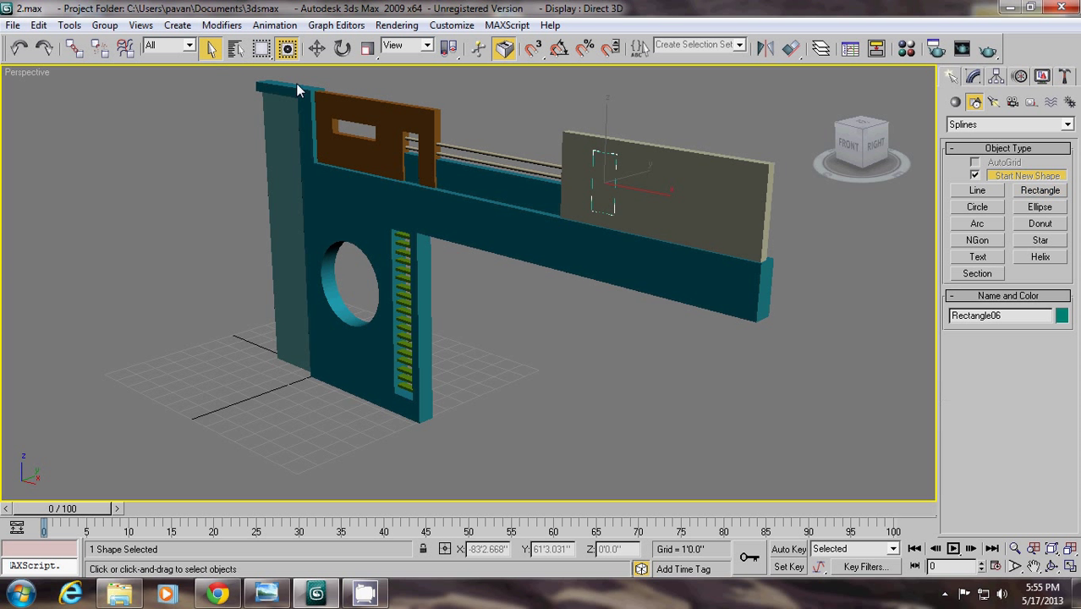
right_click(590, 174)
mouse_move(690, 328)
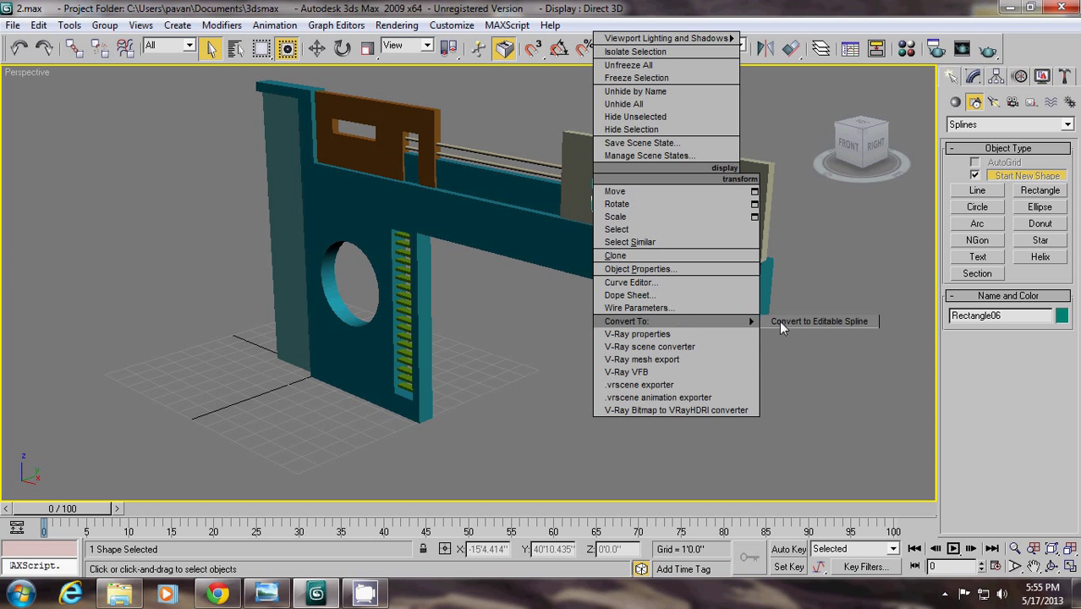
left_click(780, 321)
key("f")
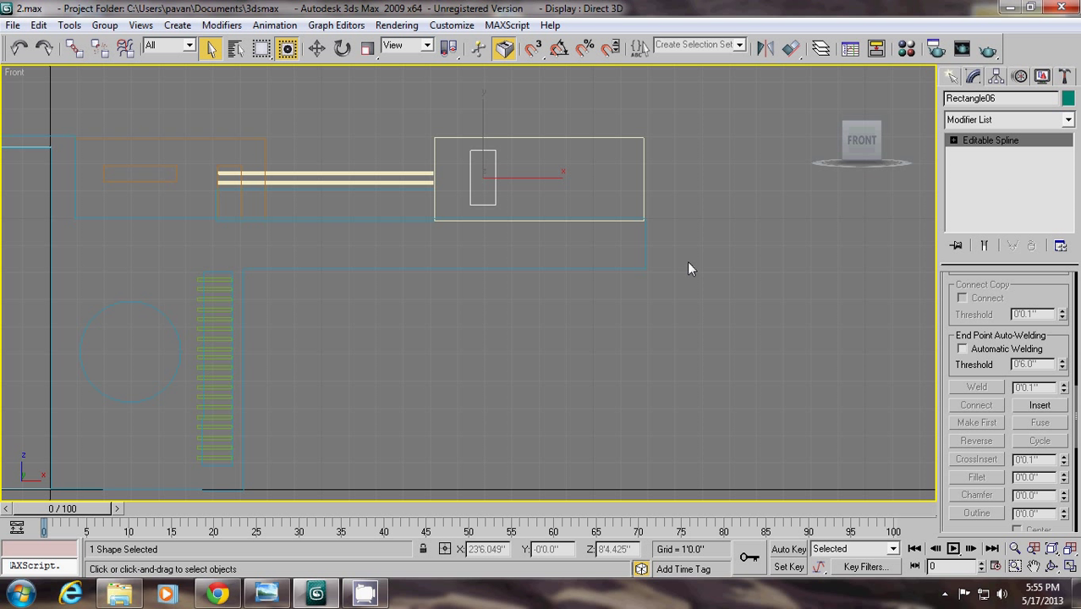
left_click(953, 141)
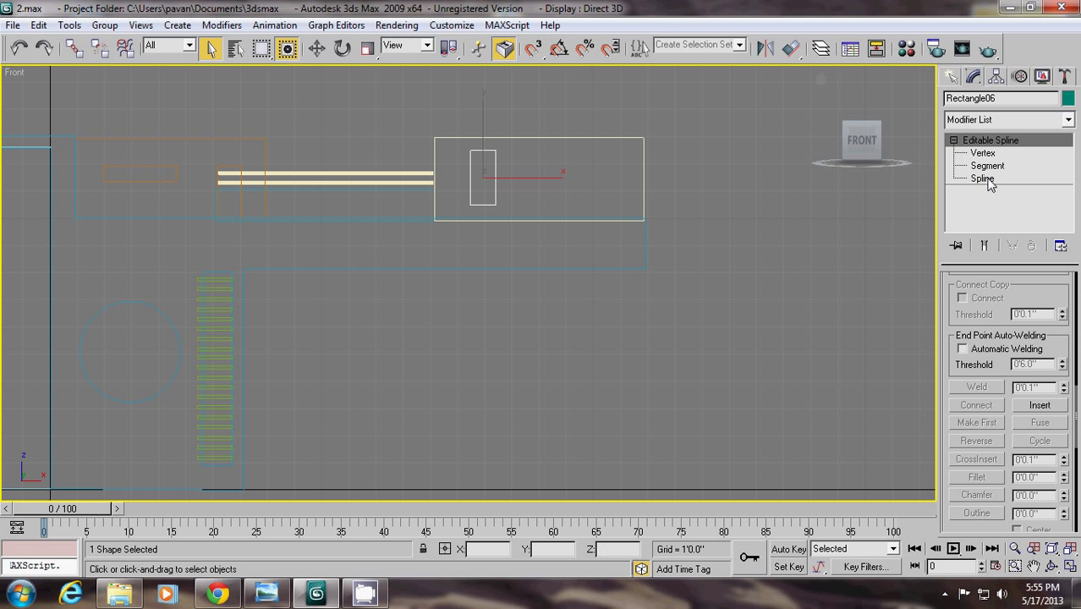
Outline the upright rectangle's spline inward to form a thin rectangular frame
left_click(982, 178)
scroll(979, 313, "down", 5)
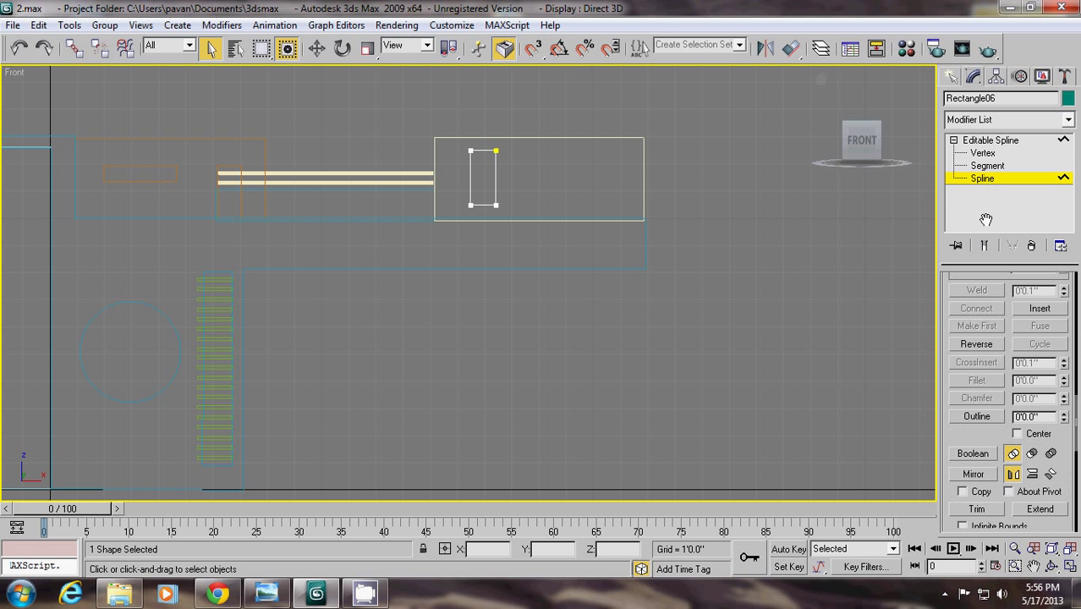
left_click(977, 362)
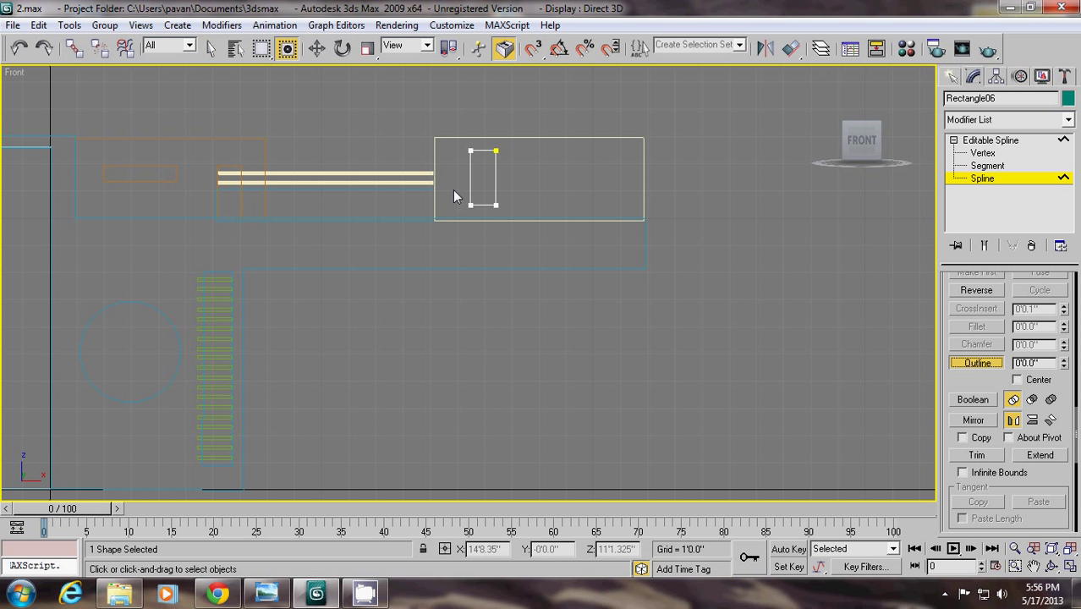
left_click(487, 205)
left_click_drag(488, 206, 485, 206)
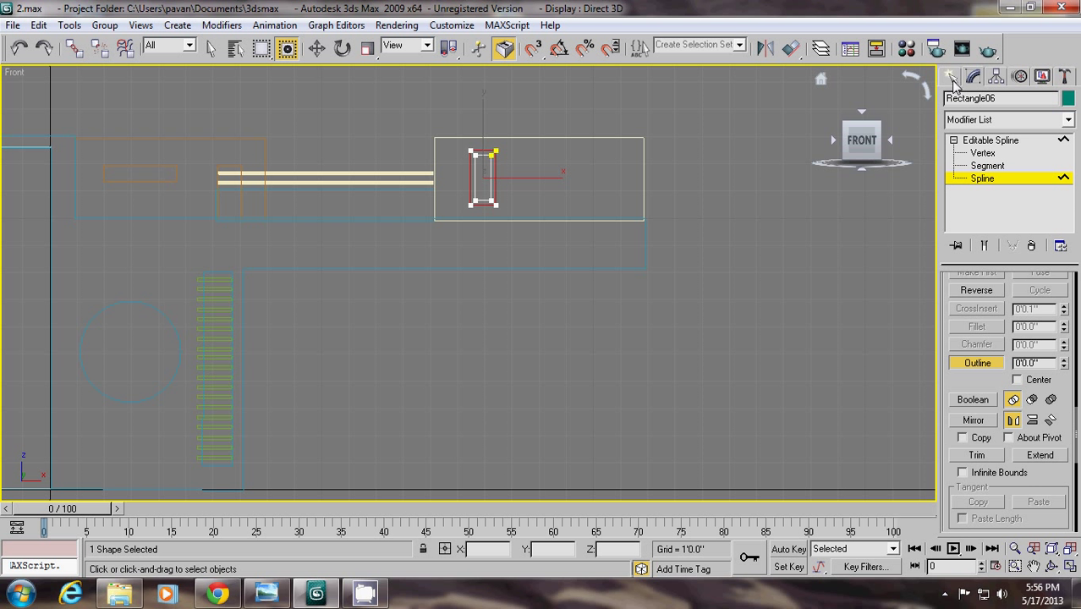
Apply an Extrude modifier to the outlined frame with an amount of 6"
left_click(1051, 123)
key("e")
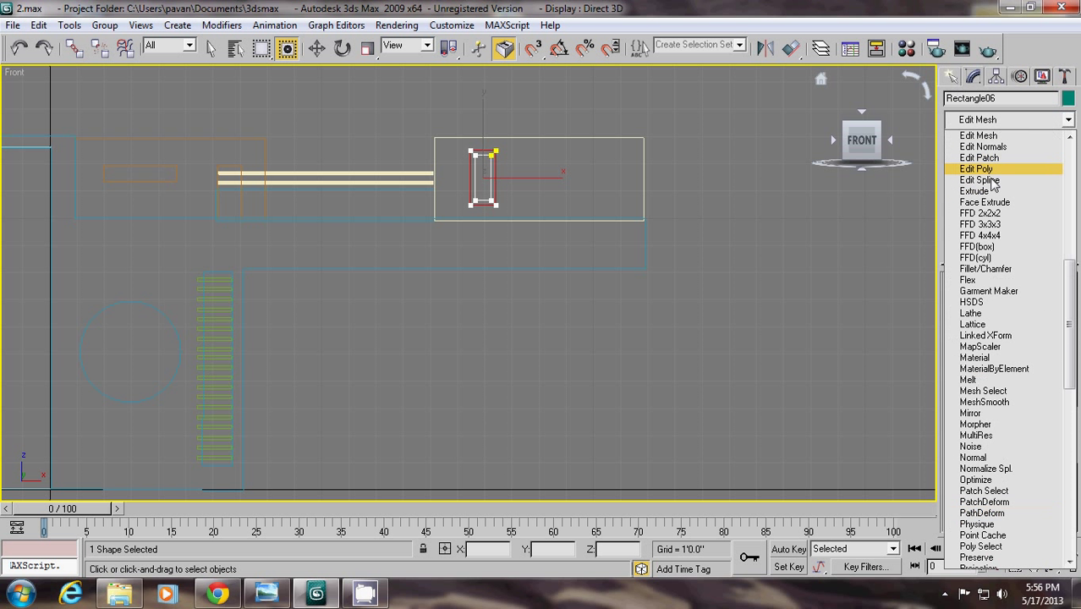
left_click(989, 187)
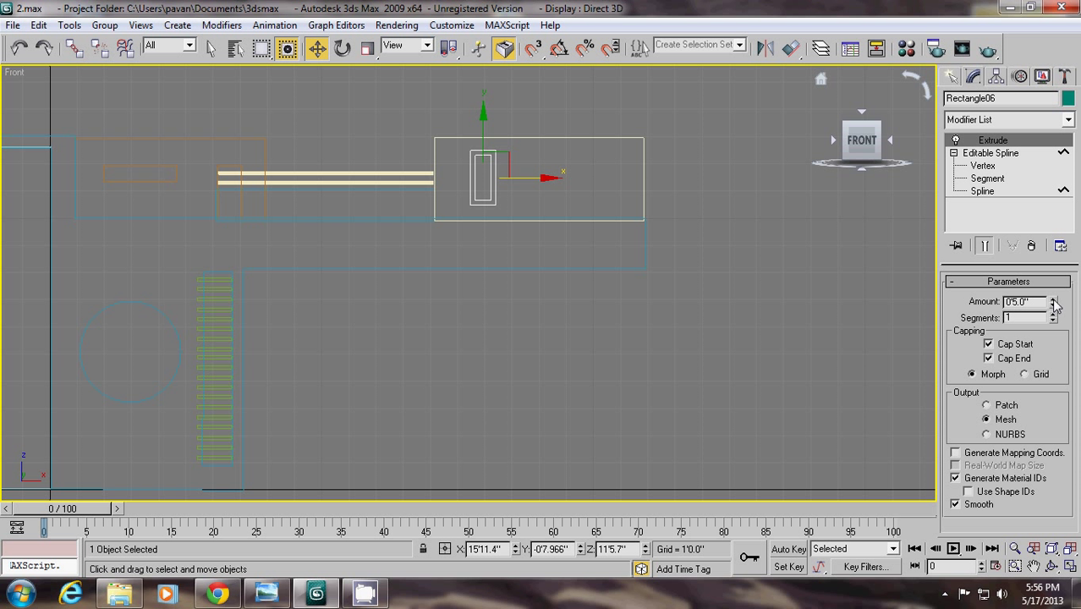
left_click(1053, 302)
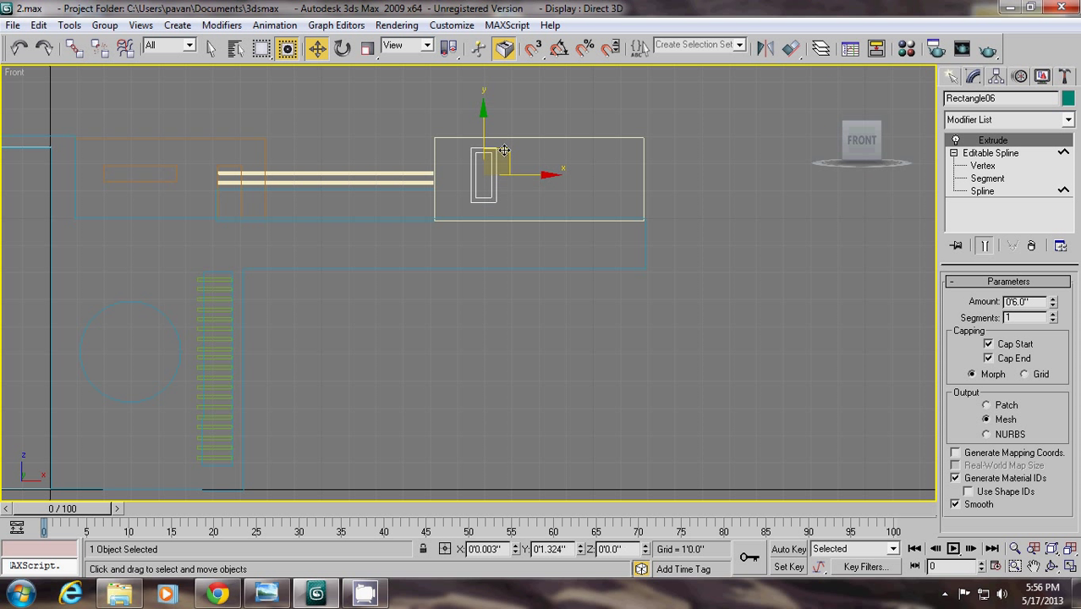
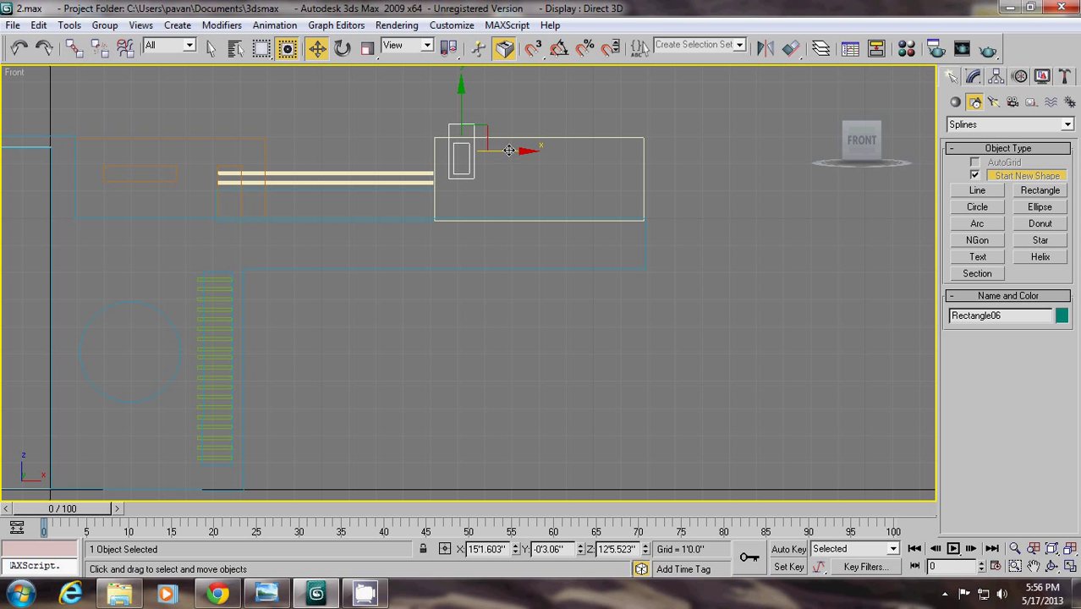
Copy the frame along X, turn the copy 90 degrees with angle snap on, and place it horizontally across the panel's far edge
mouse_move(508, 150)
left_mouse_down("shift")
mouse_move(591, 152)
mouse_move(624, 161)
mouse_move(618, 168)
left_mouse_up("shift")
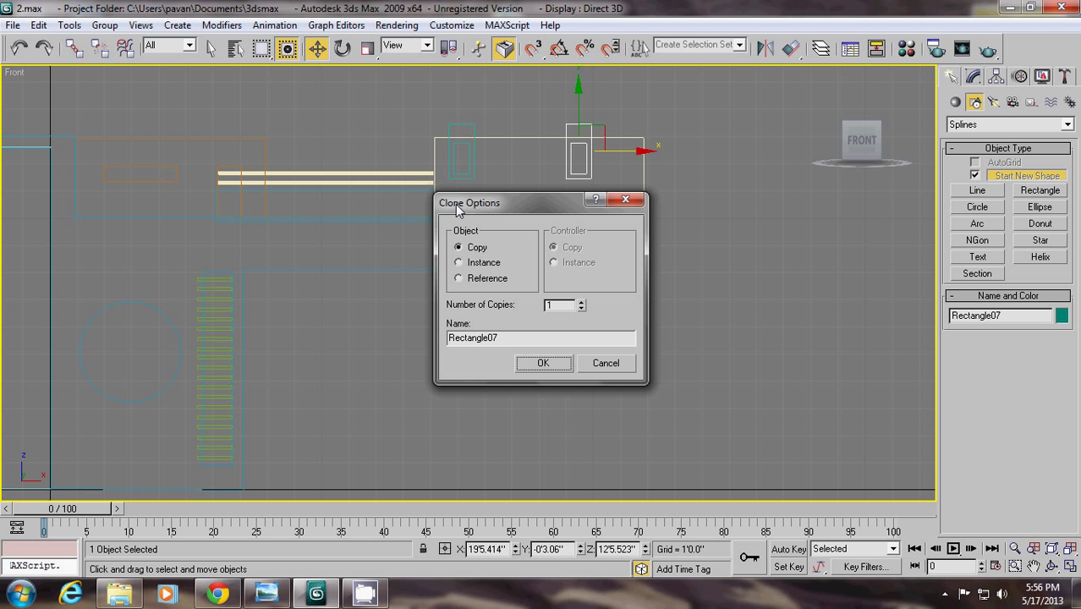
left_click(543, 362)
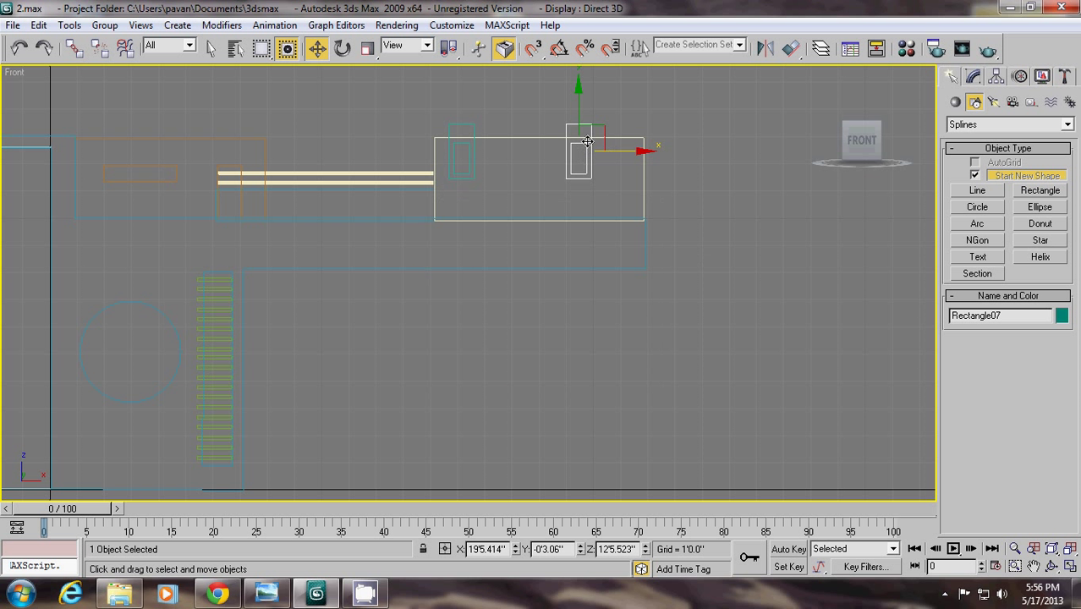
left_click(341, 48)
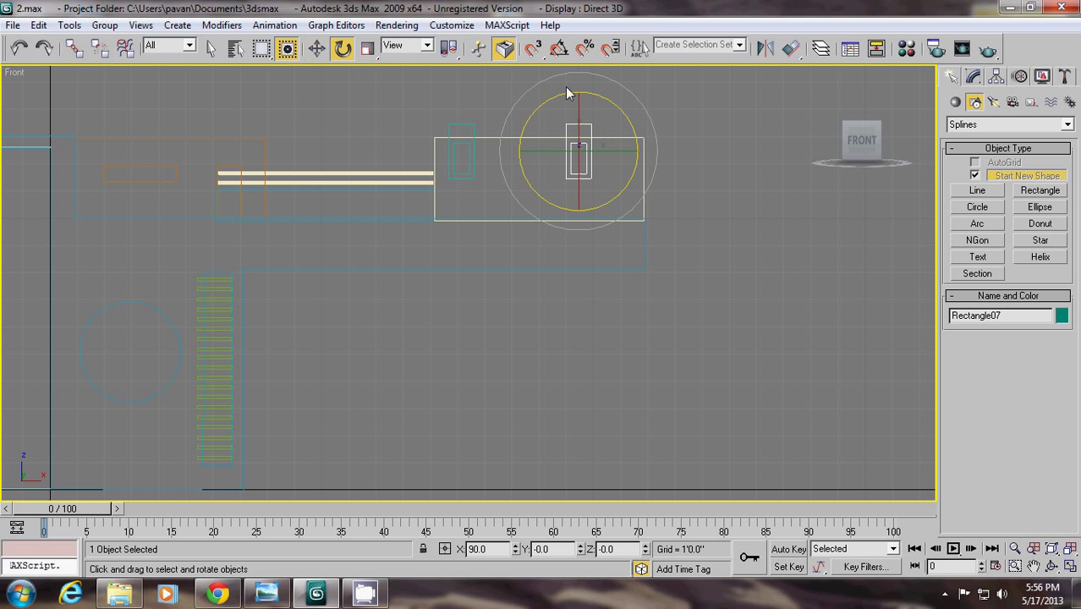
left_click(560, 49)
left_click_drag(624, 110, 647, 186)
left_click(316, 48)
left_click_drag(593, 125, 639, 147)
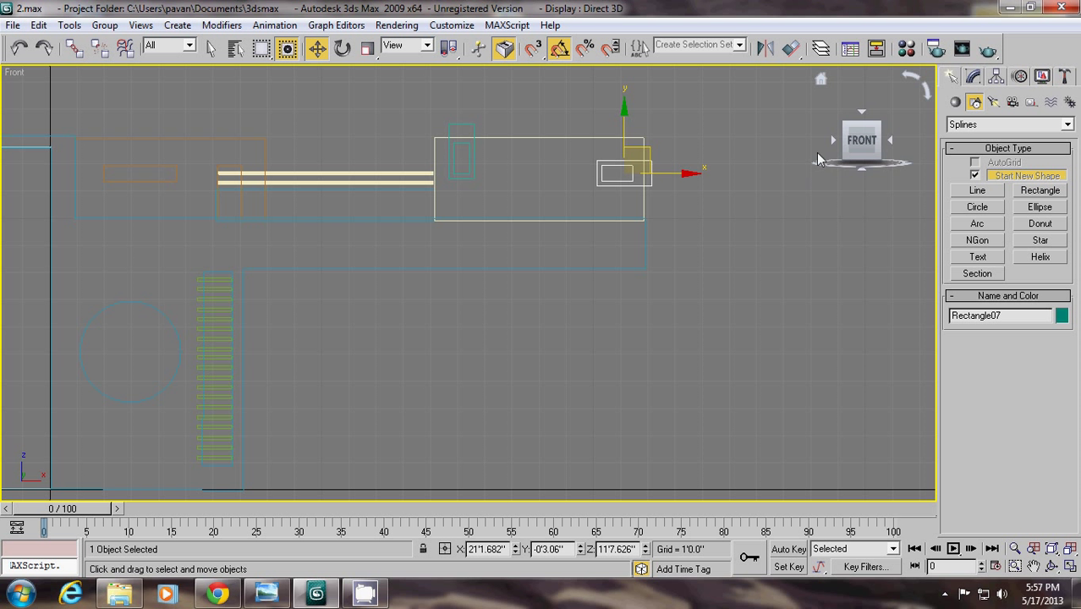
In the perspective view, make one copy of the parapet panel rotated 90 degrees about Z
key("p")
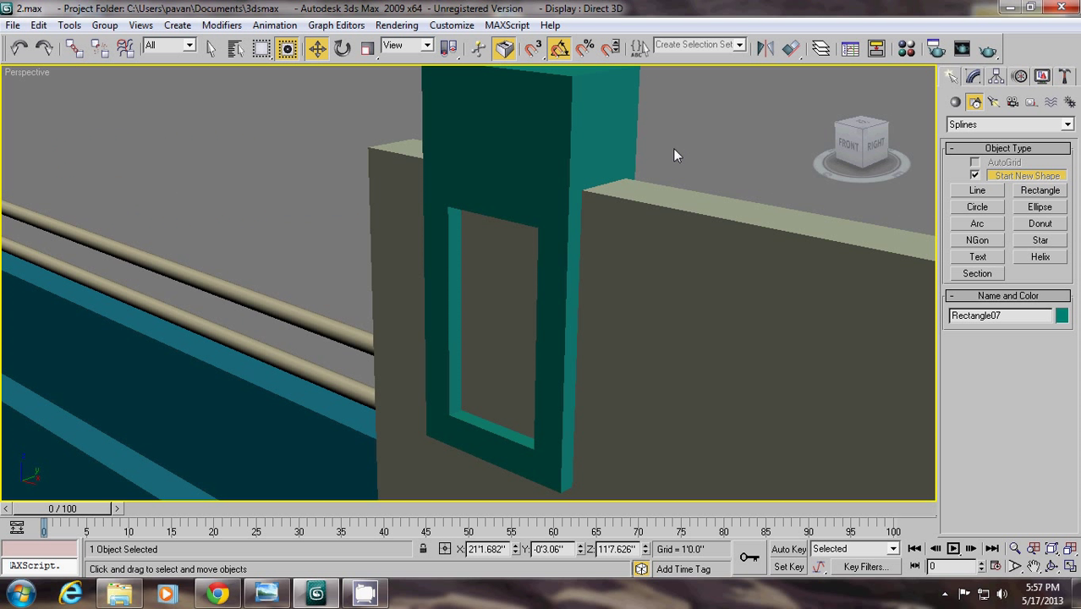
key("z")
left_click(659, 176)
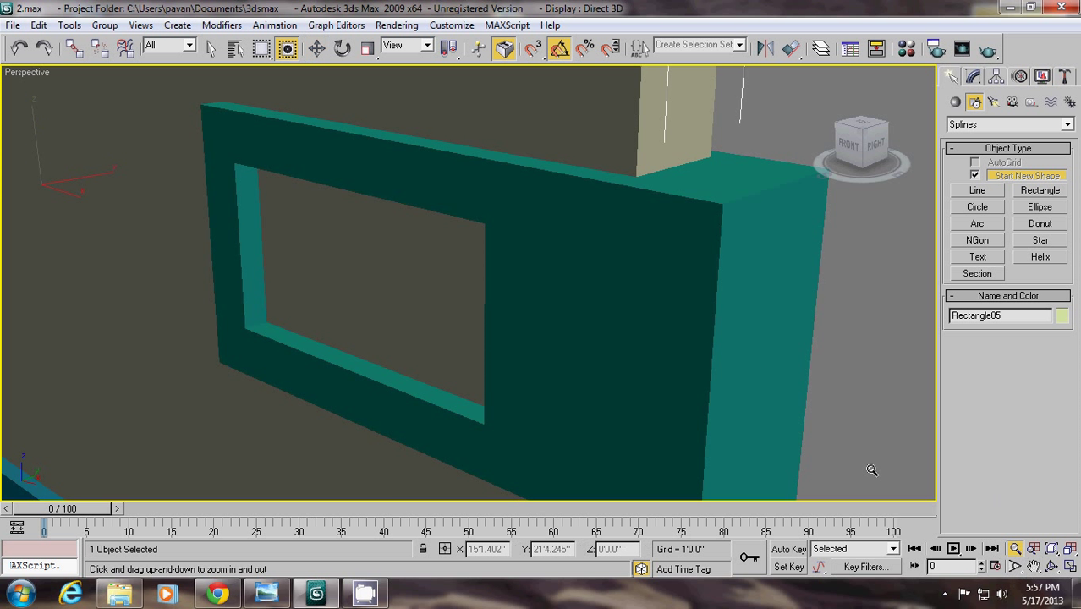
left_click(1014, 548)
scroll(685, 336, "down", 8)
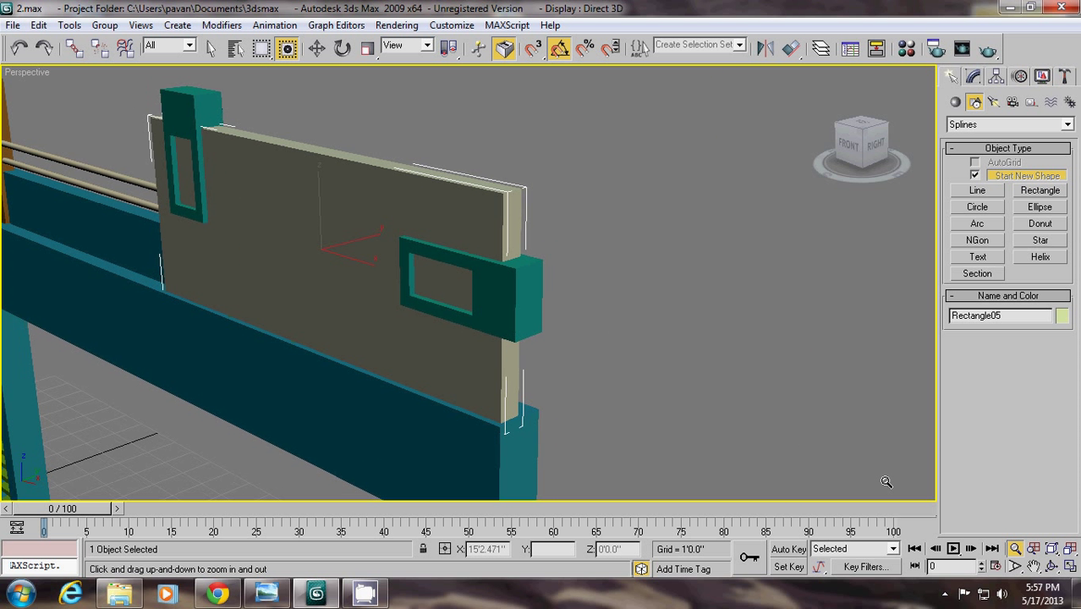
left_click(1033, 566)
left_click_drag(487, 355, 620, 317)
scroll(473, 309, "down", 6)
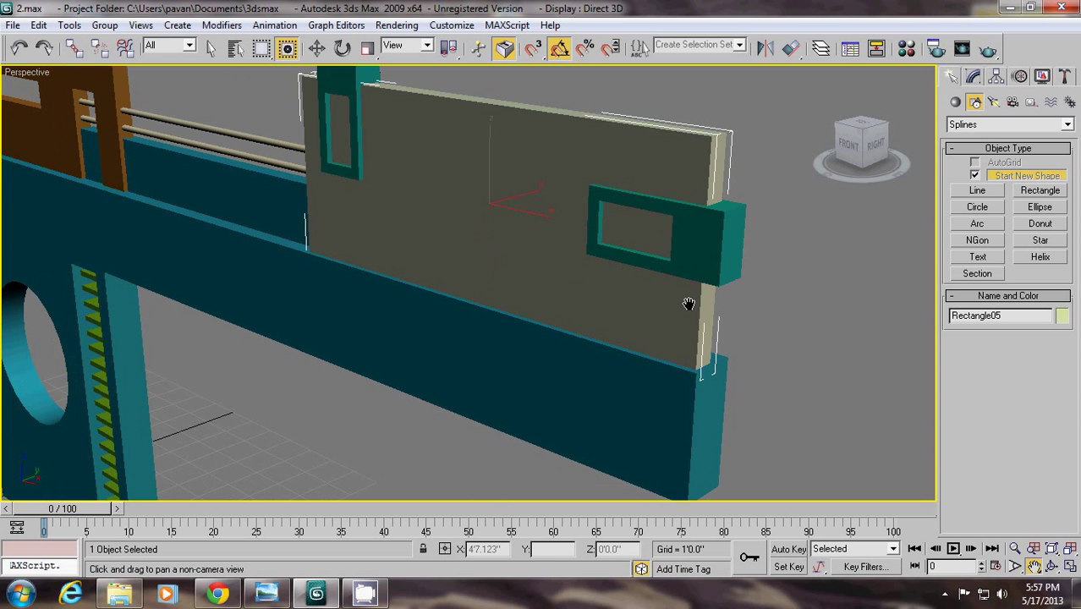
left_click_drag(468, 304, 461, 313)
scroll(466, 312, "up", 3)
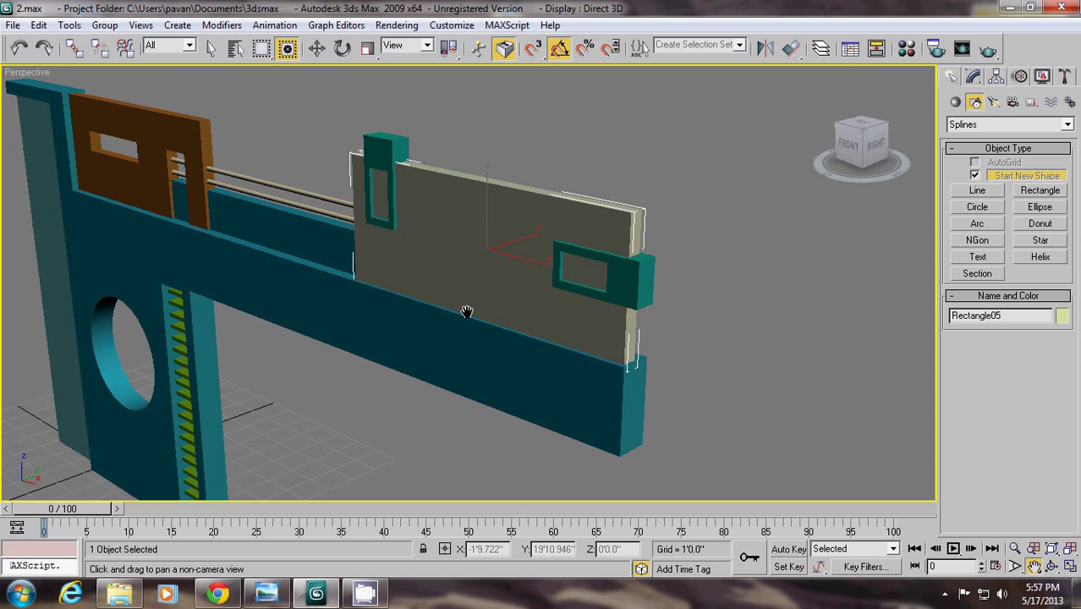
right_click(463, 309)
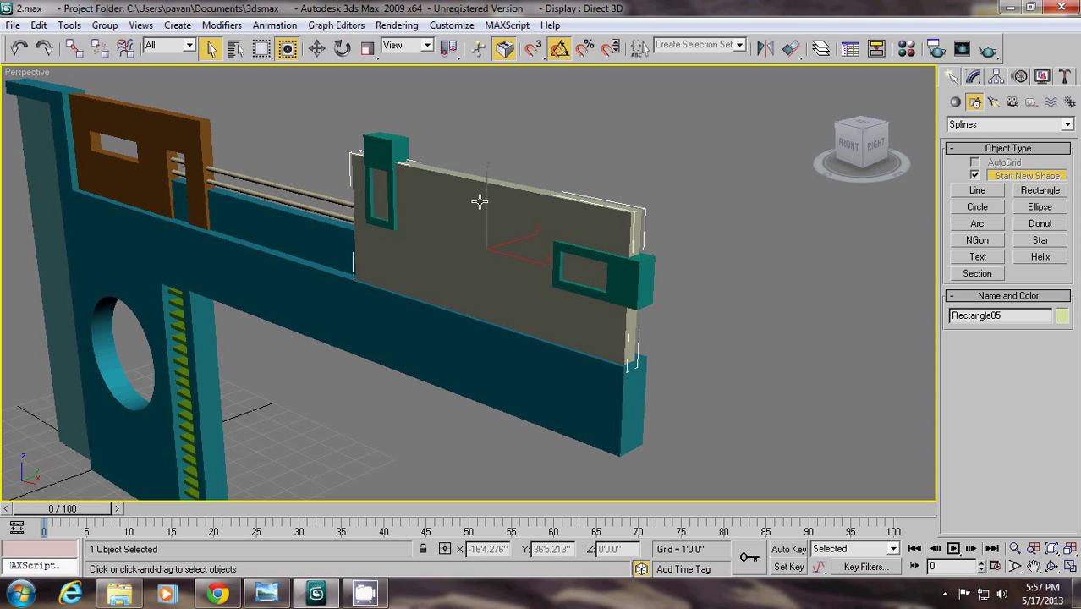
left_click(342, 49)
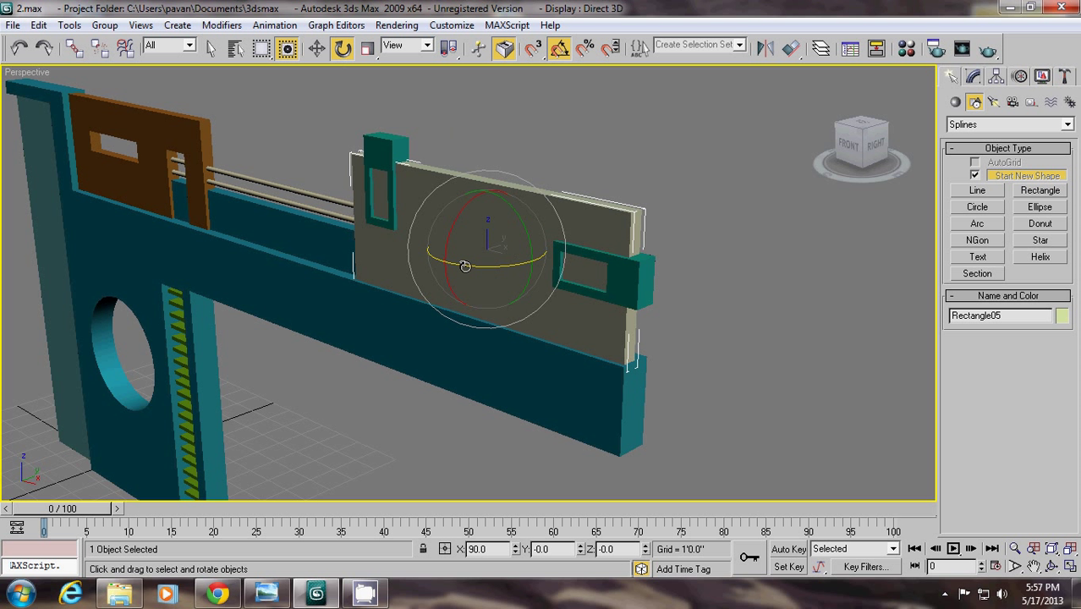
left_click_drag(464, 266, 535, 272)
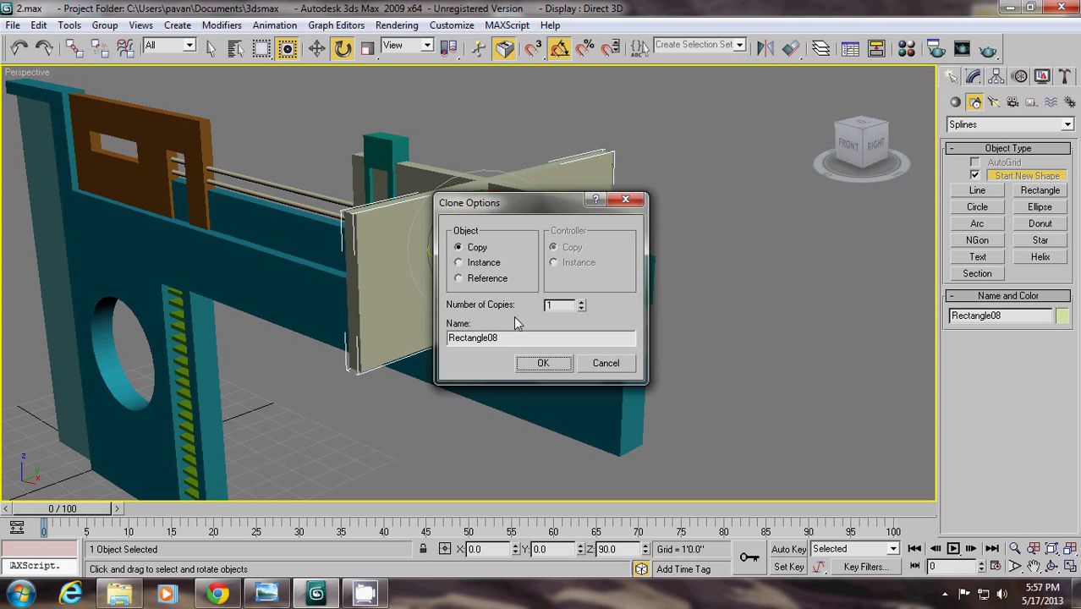
left_click(541, 362)
With endpoint snap on, move the rotated panel copy so its corner meets the front panel's outer end, and deselect it
left_click(321, 52)
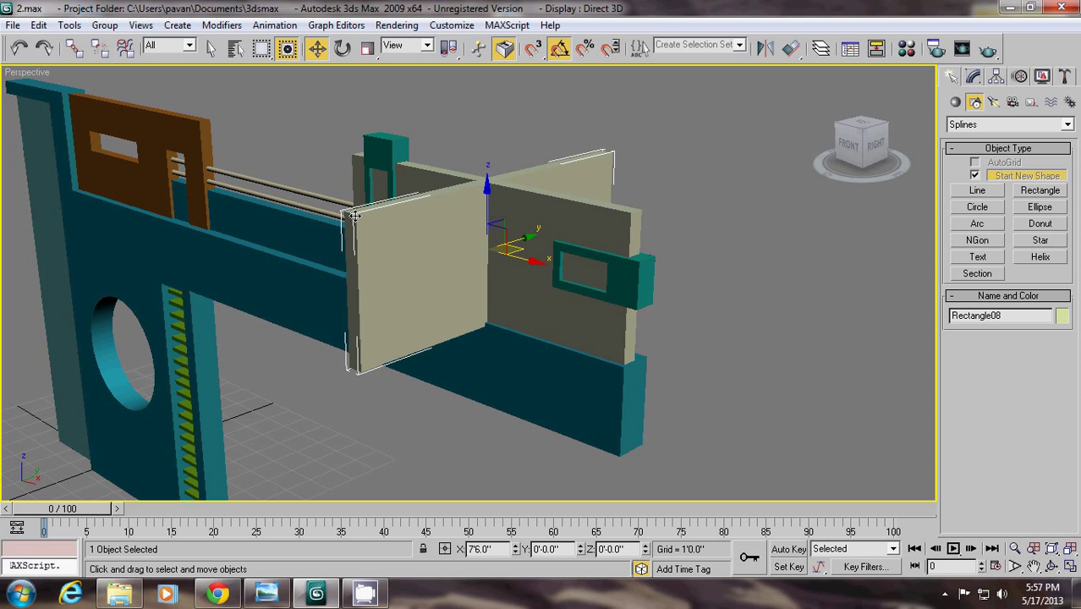
key("s")
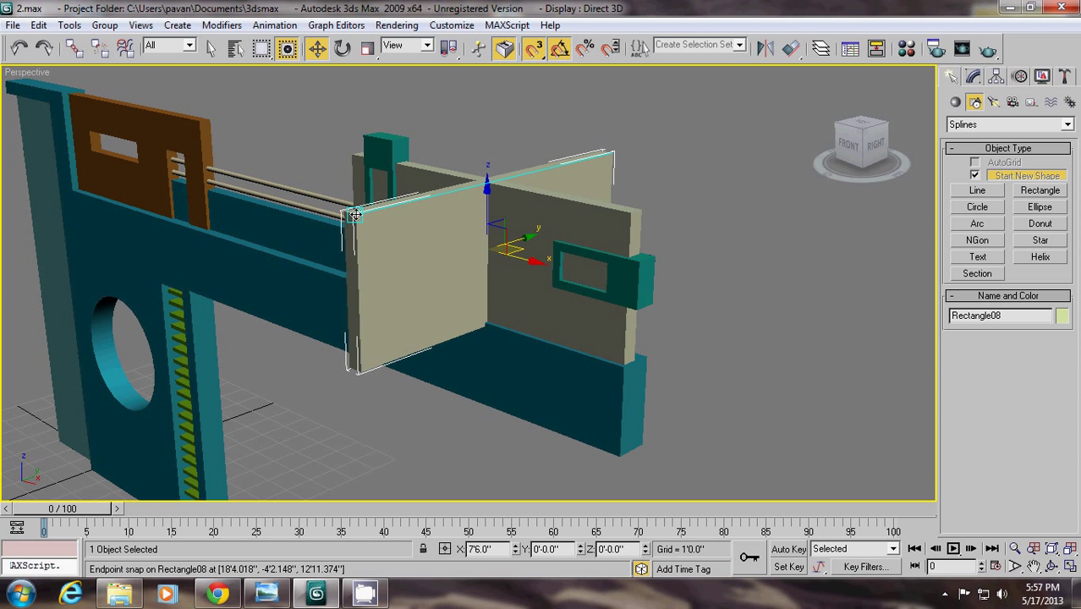
left_click_drag(355, 215, 615, 212)
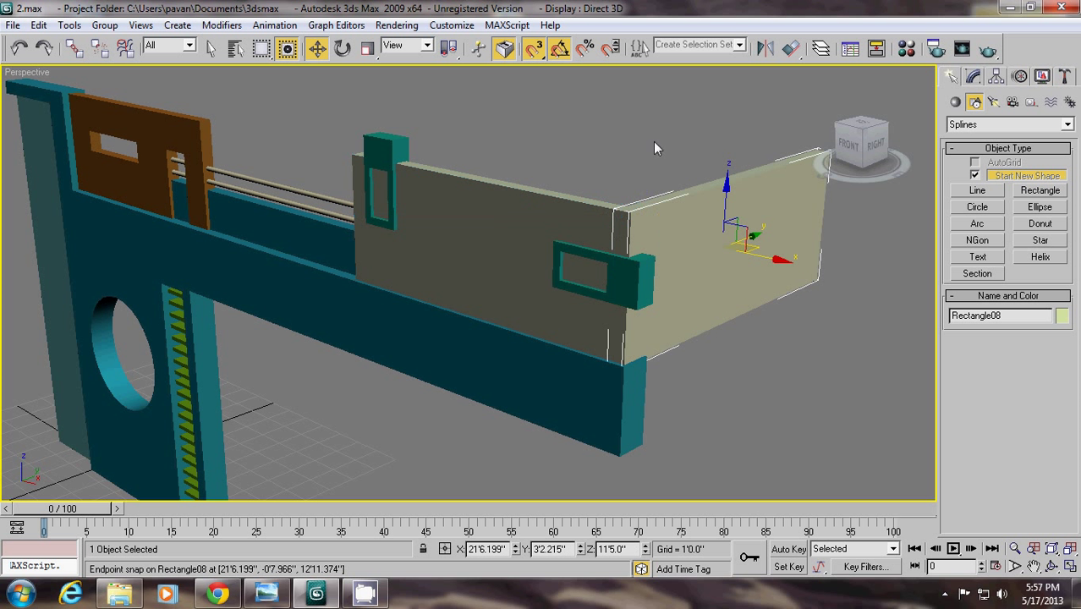
left_click(212, 49)
left_click(577, 130)
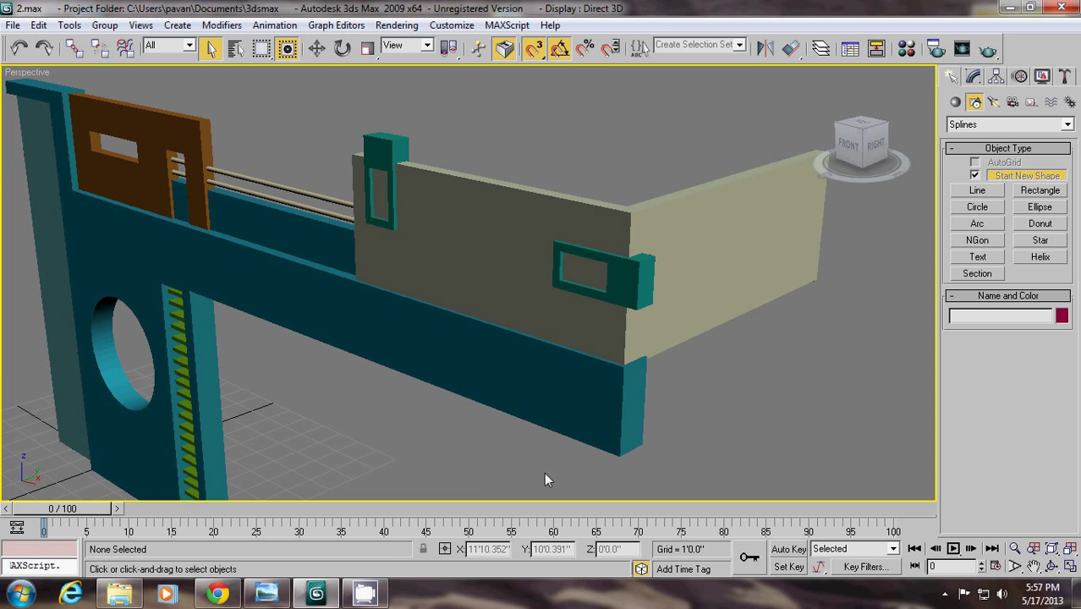
Check the reference image, and copy the low wall and rails together with a 90-degree rotation about Z, with position snapping off
left_click(269, 593)
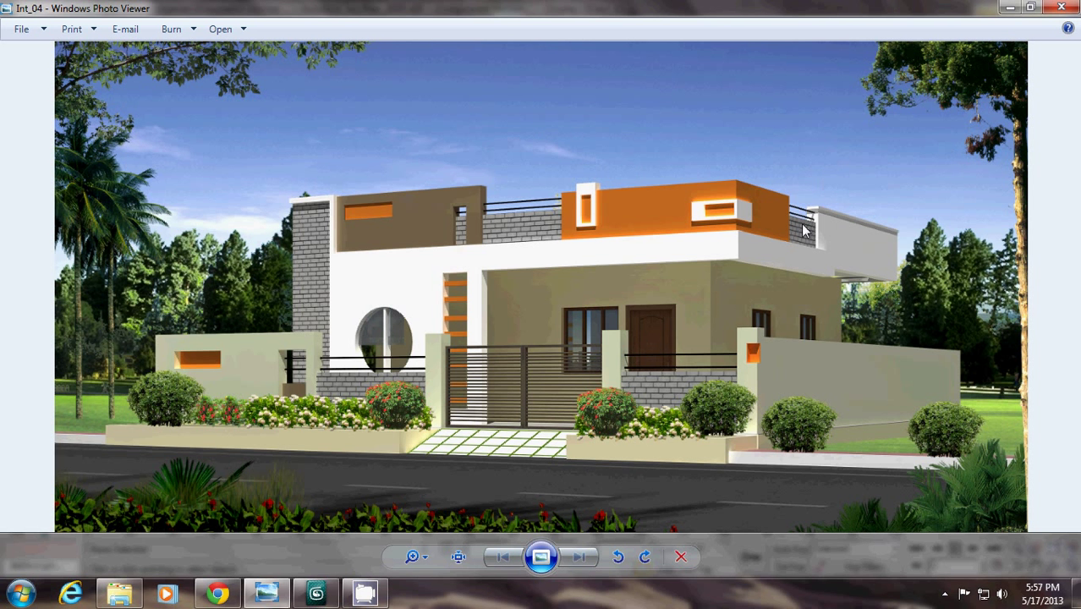
left_click(1009, 7)
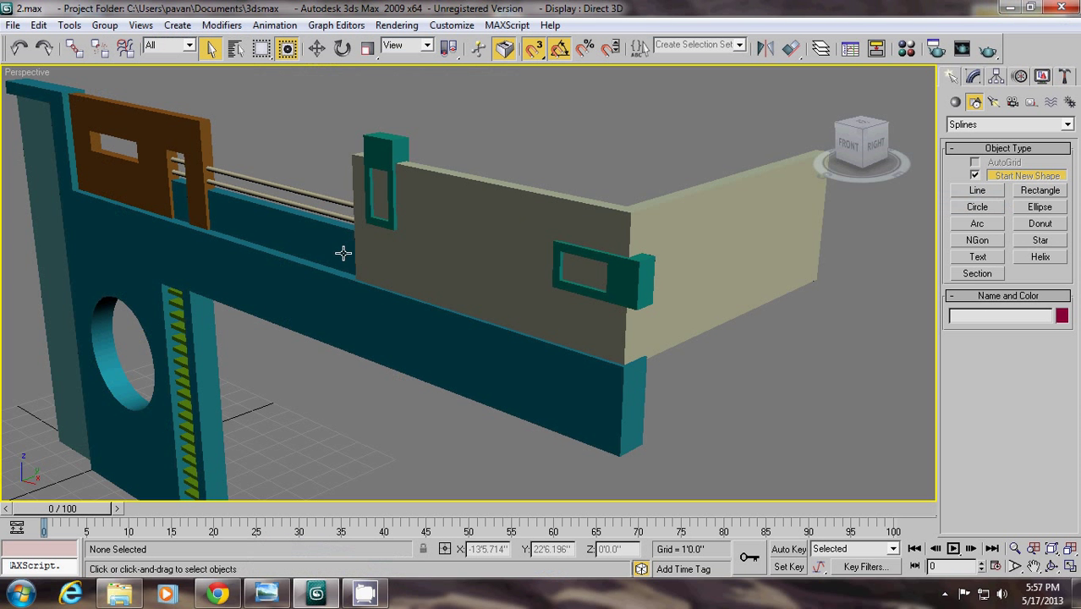
left_click(310, 241)
left_click(314, 194, "ctrl")
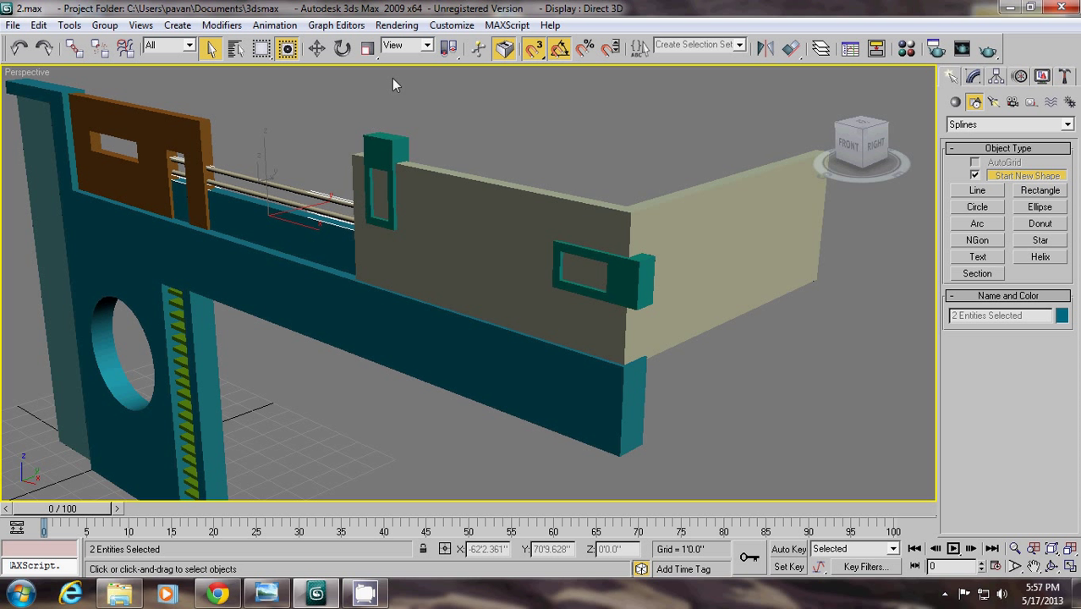
left_click(342, 48)
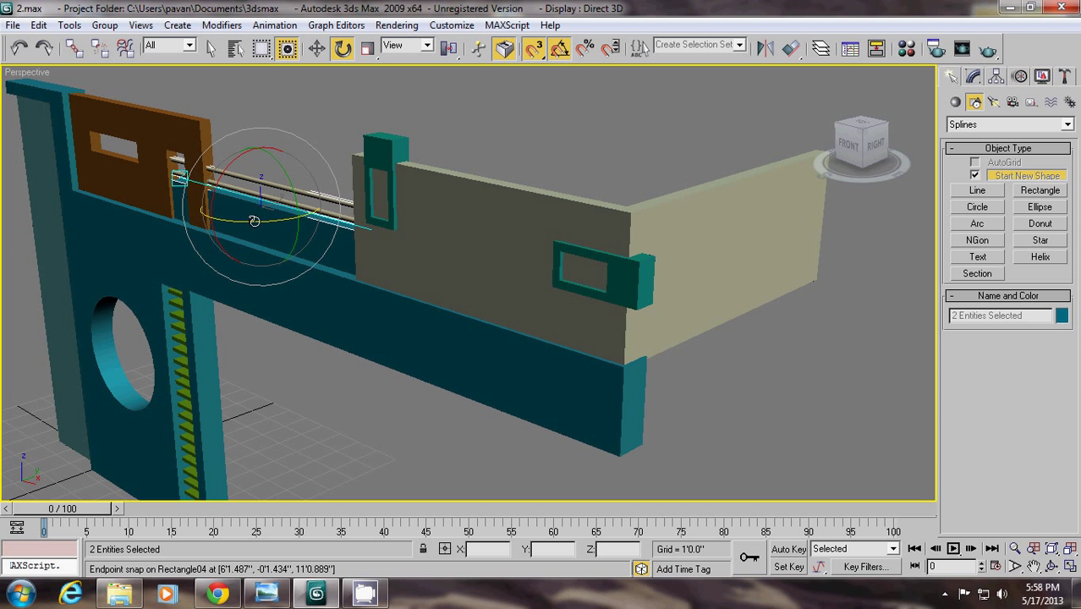
key("s")
left_click_drag(240, 222, 312, 225)
left_click(544, 363)
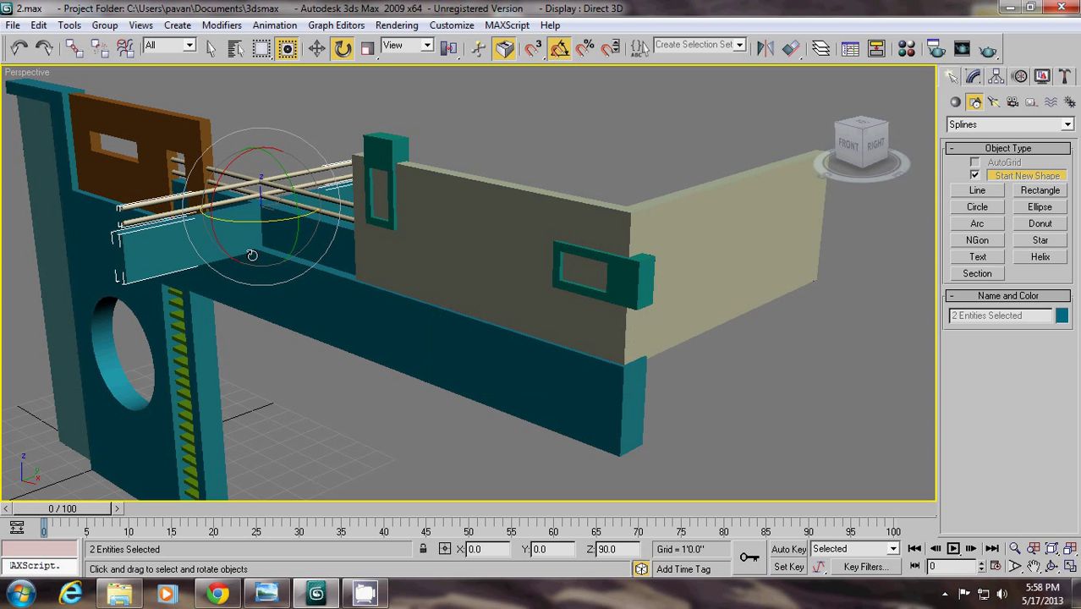
Move the rotated low wall and rails to the far end of the side panel and compare with the reference image
left_click(316, 48)
left_click_drag(292, 215, 919, 236)
left_click(1033, 566)
left_click_drag(832, 453, 588, 373)
left_click_drag(603, 169, 482, 182)
left_click(266, 594)
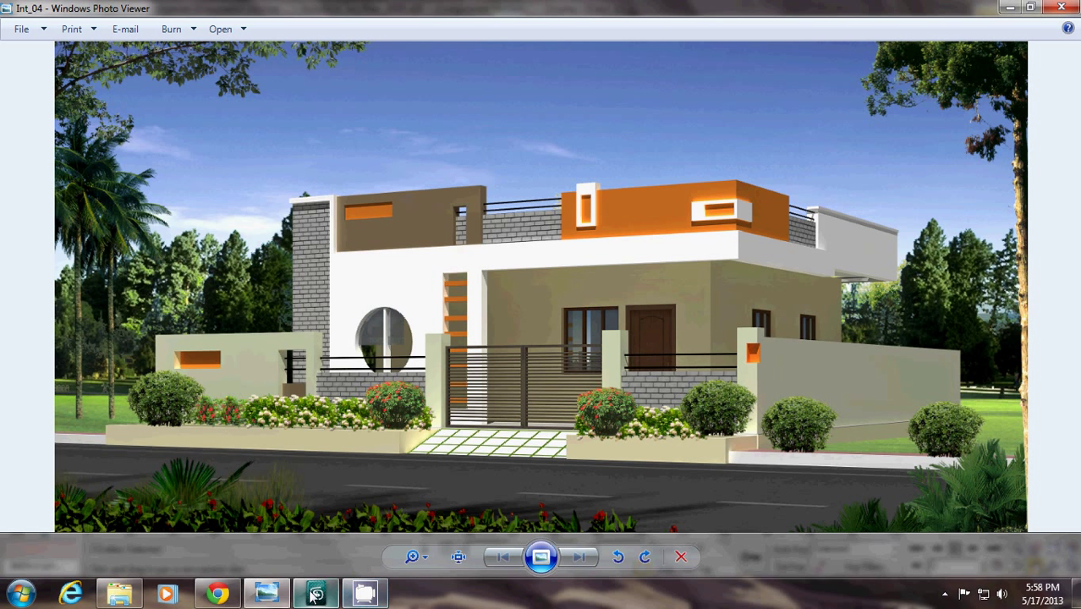
left_click(267, 594)
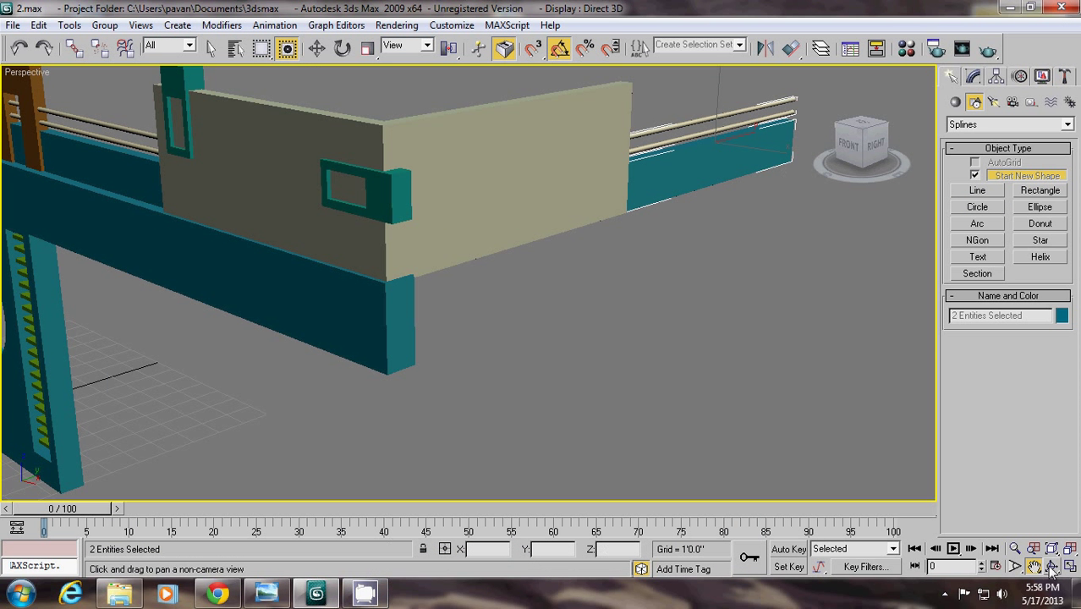
left_click_drag(769, 277, 569, 241)
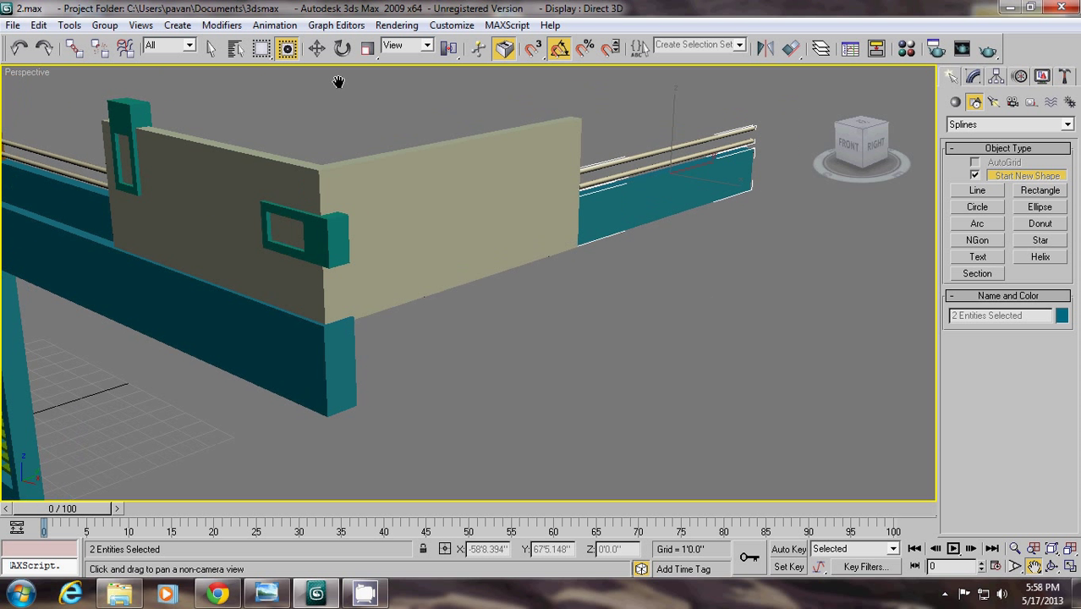
Shorten the side low wall by moving its spline's far end segment along Y to about 12'2.6"
left_click(211, 48)
left_click(378, 145)
left_click(654, 194)
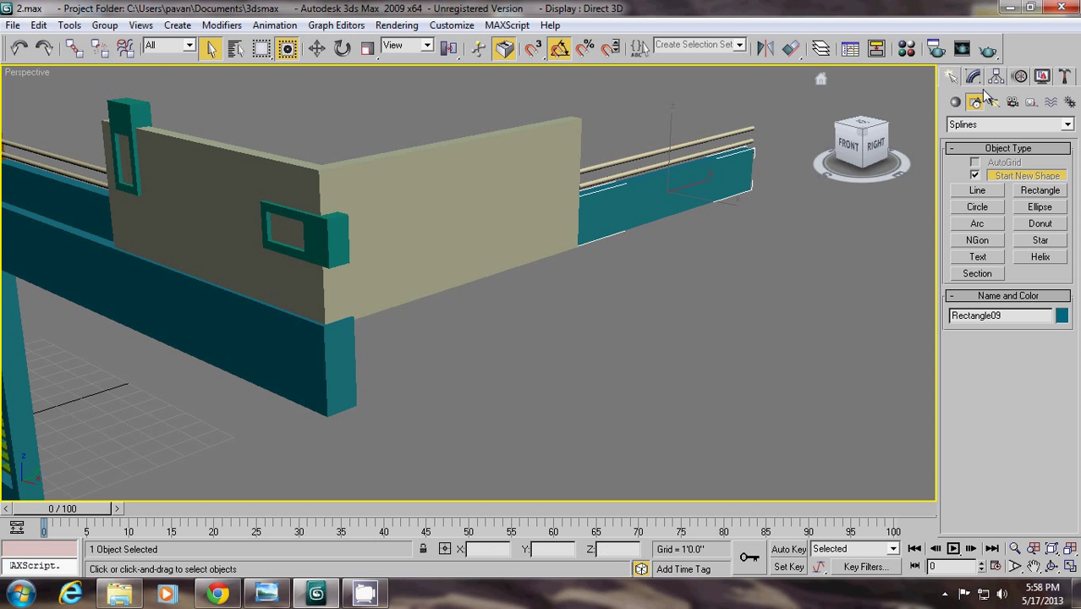
left_click(973, 77)
left_click(953, 154)
left_click(986, 179)
left_click_drag(706, 105, 783, 226)
left_click(317, 49)
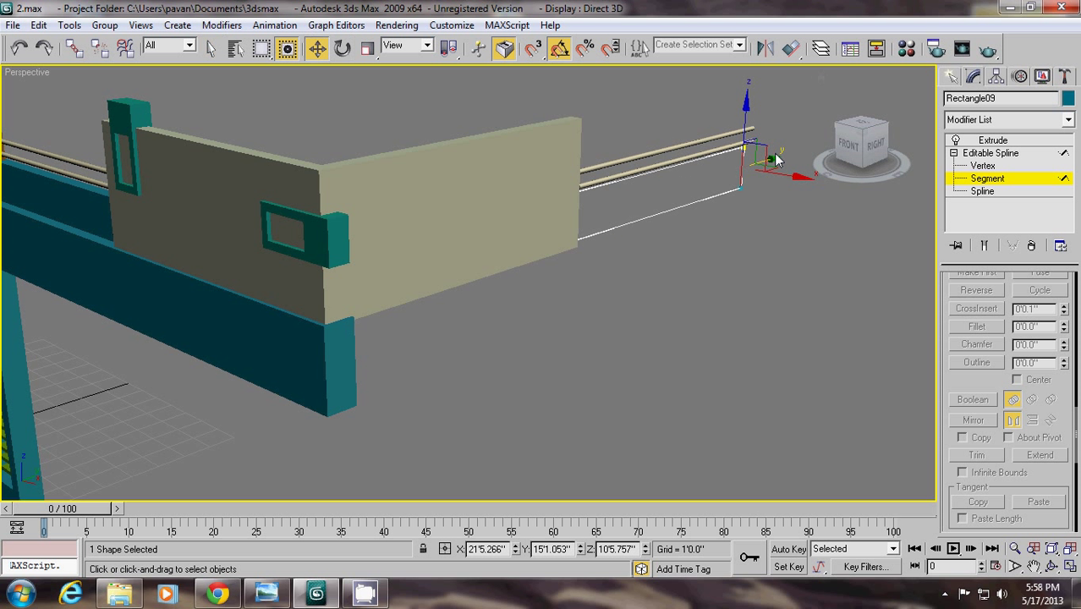
left_click_drag(771, 159, 715, 165)
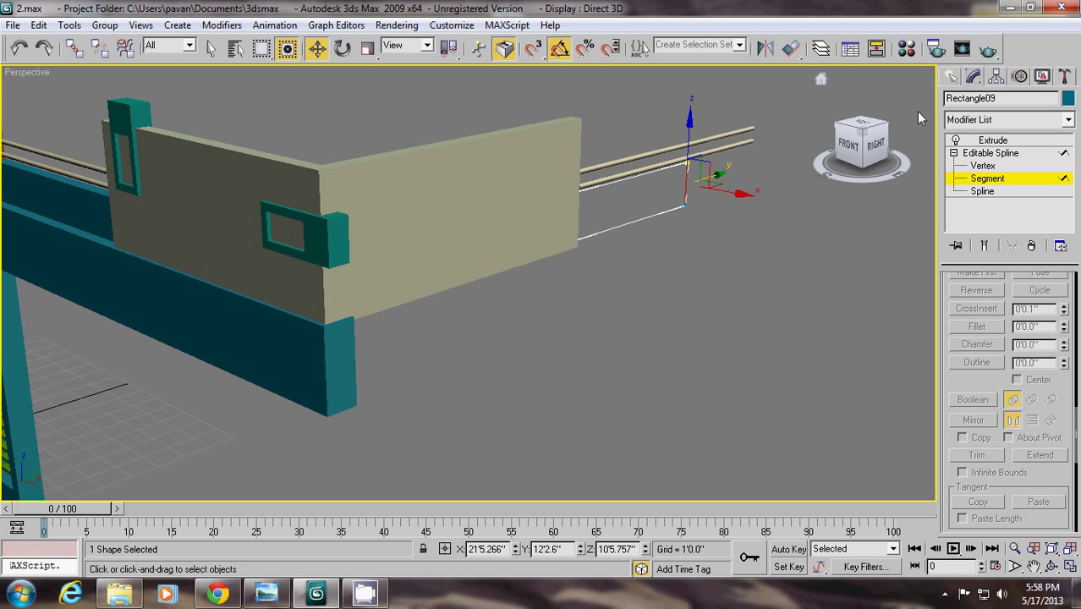
Shorten the side rails by moving their far end vertices back to the end of the side low wall
left_click(952, 77)
left_click(686, 144)
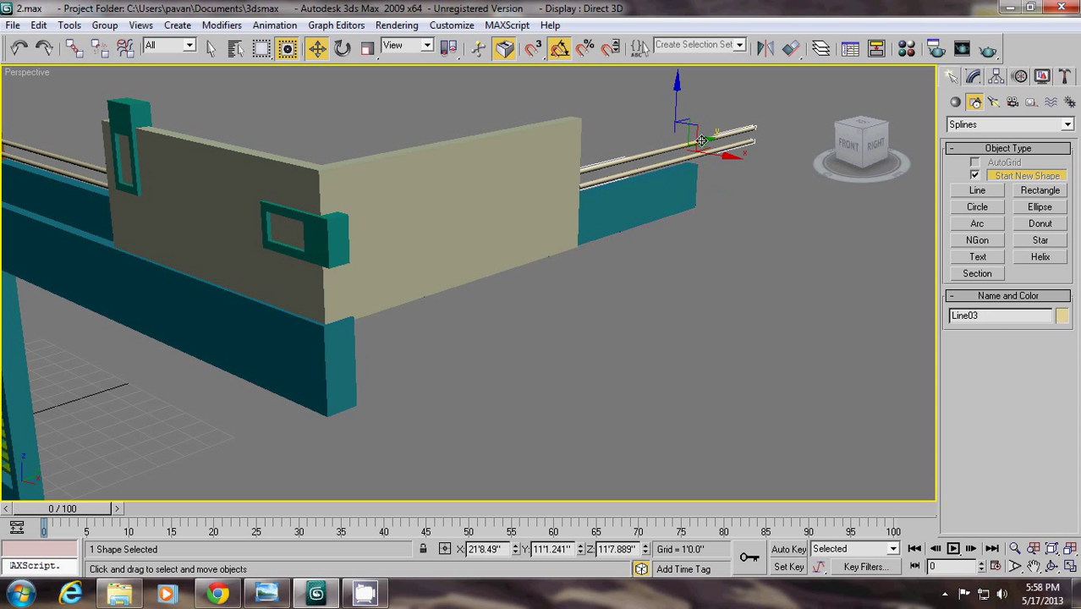
left_click(973, 76)
left_click(953, 140)
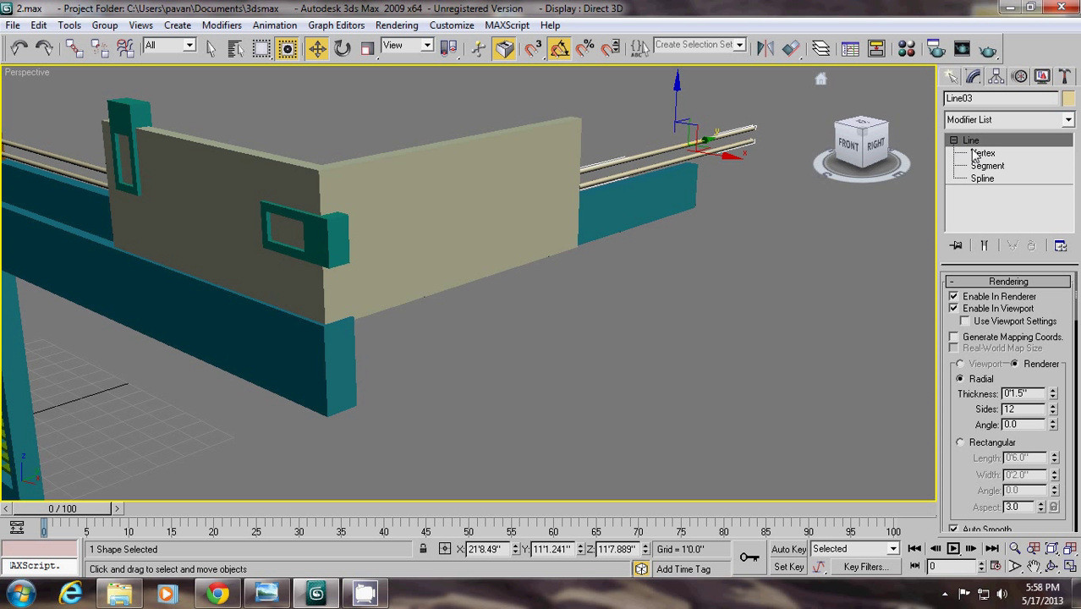
left_click(981, 153)
left_click(755, 129)
left_click_drag(779, 135, 724, 165)
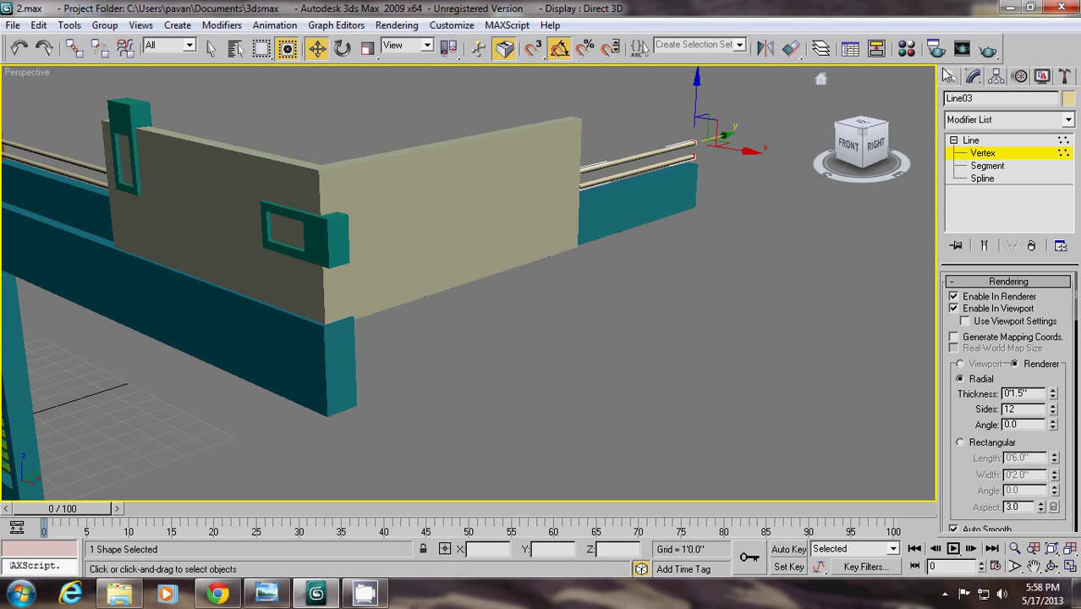
left_click(951, 76)
Copy the side parapet panel along Y to the far end of the low wall, and check the reference image
left_click(679, 239)
left_click(525, 191)
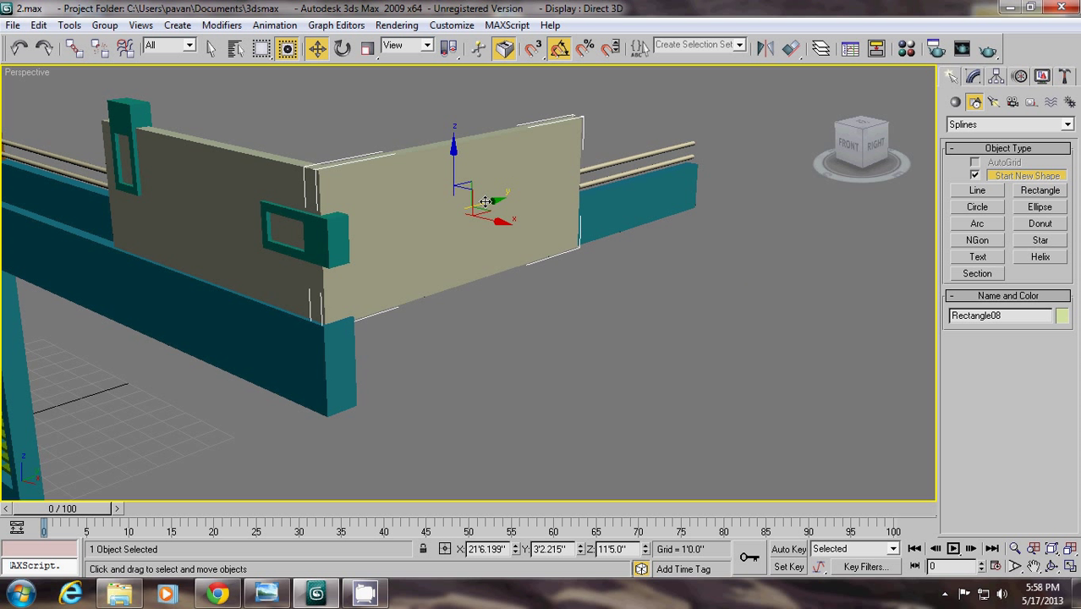
left_click_drag(484, 201, 785, 191, "shift")
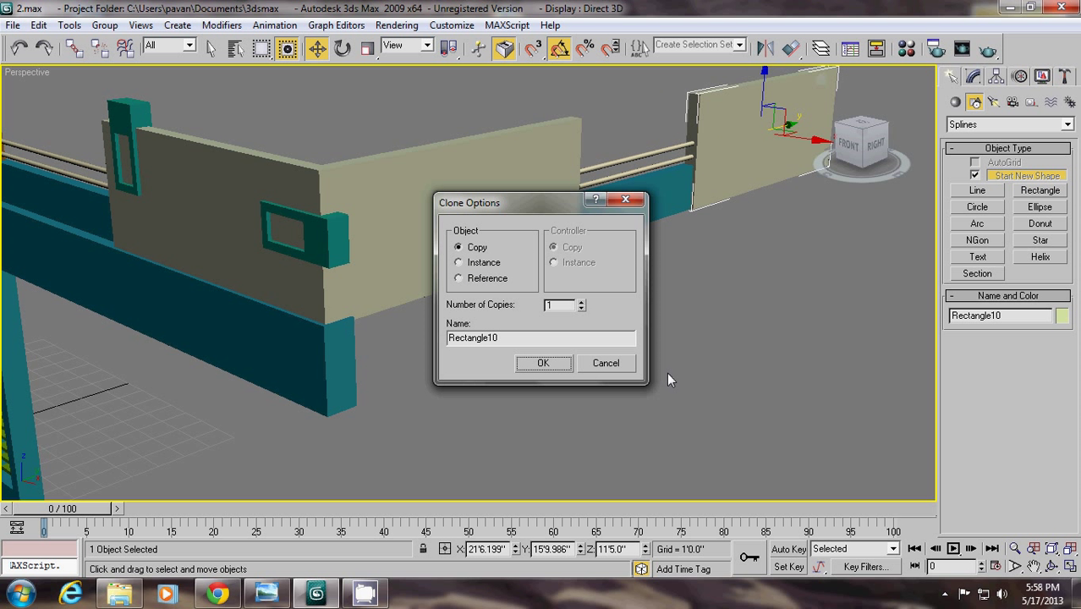
left_click(539, 363)
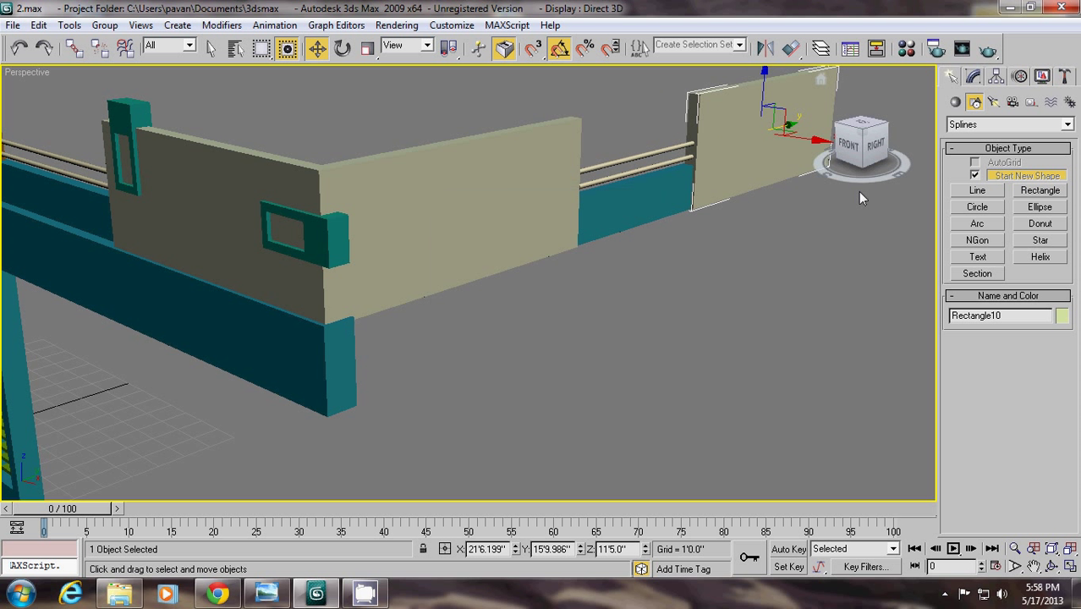
left_click(973, 77)
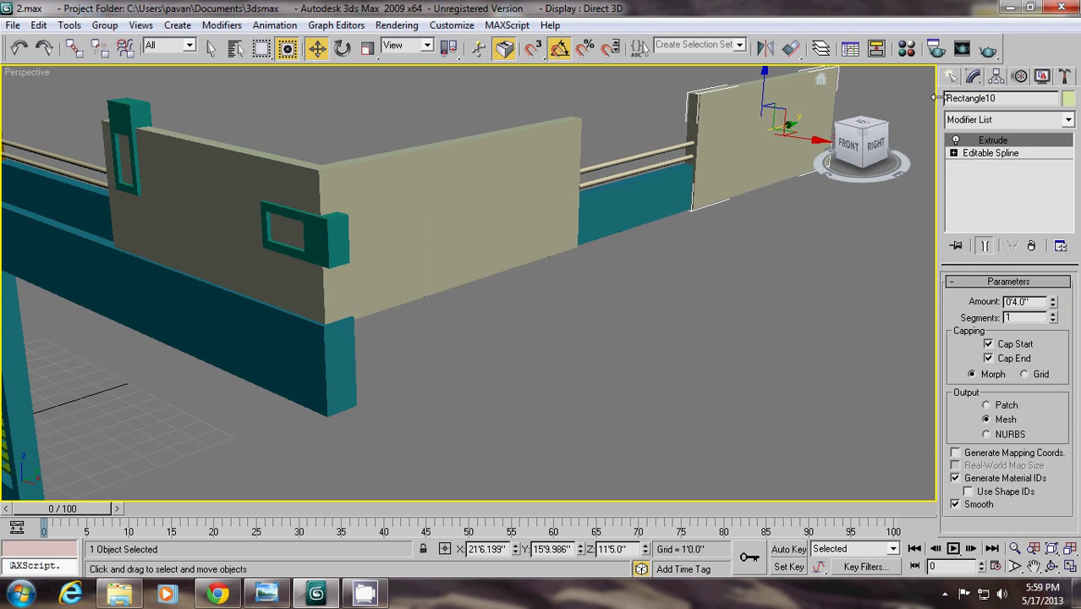
left_click(264, 594)
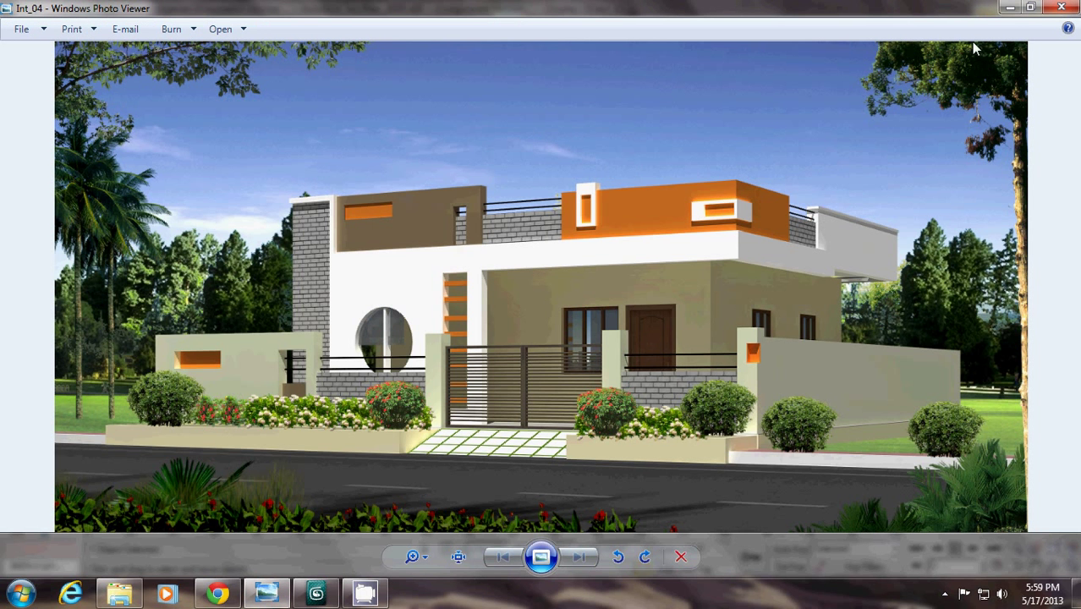
left_click(1014, 10)
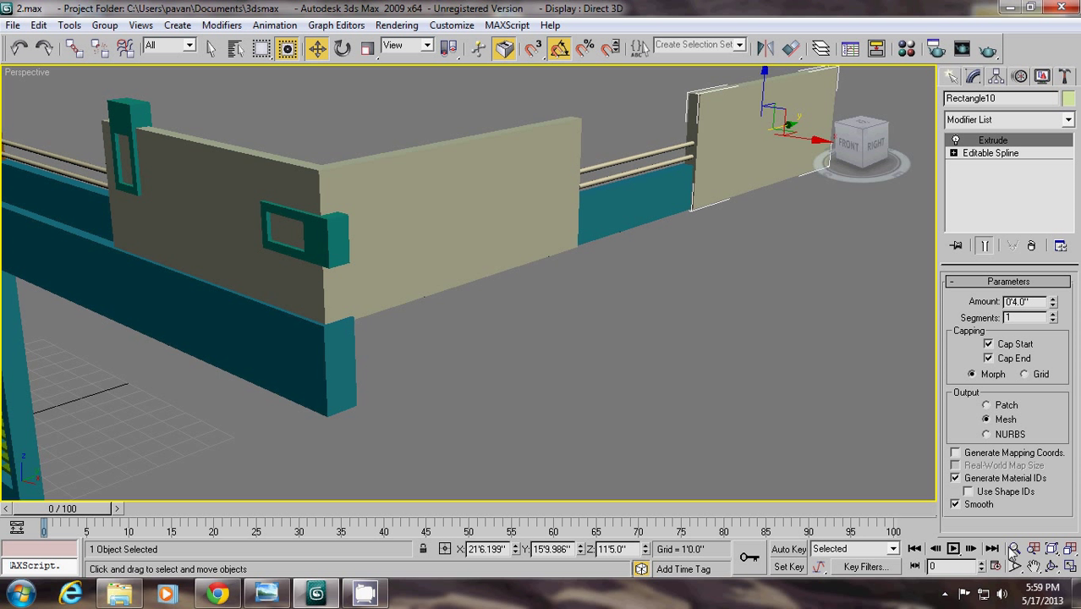
With endpoint snap on, draw a rectangle over the copied panel's top face and turn off its rendering in renderer and viewport
left_click(1033, 569)
left_click_drag(746, 309, 699, 367)
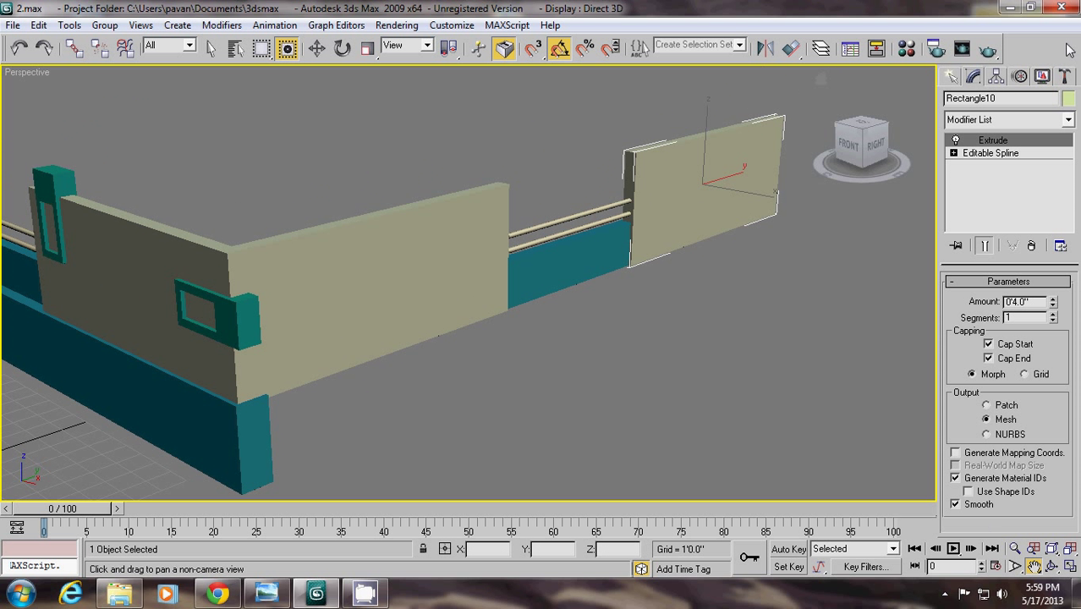
left_click(953, 78)
left_click(1040, 191)
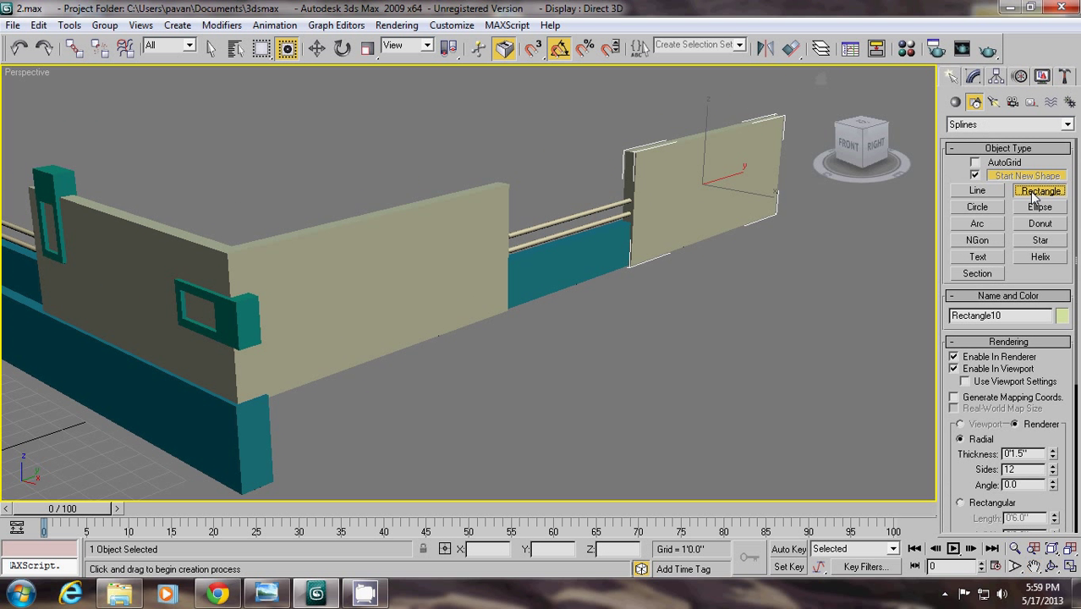
key("s")
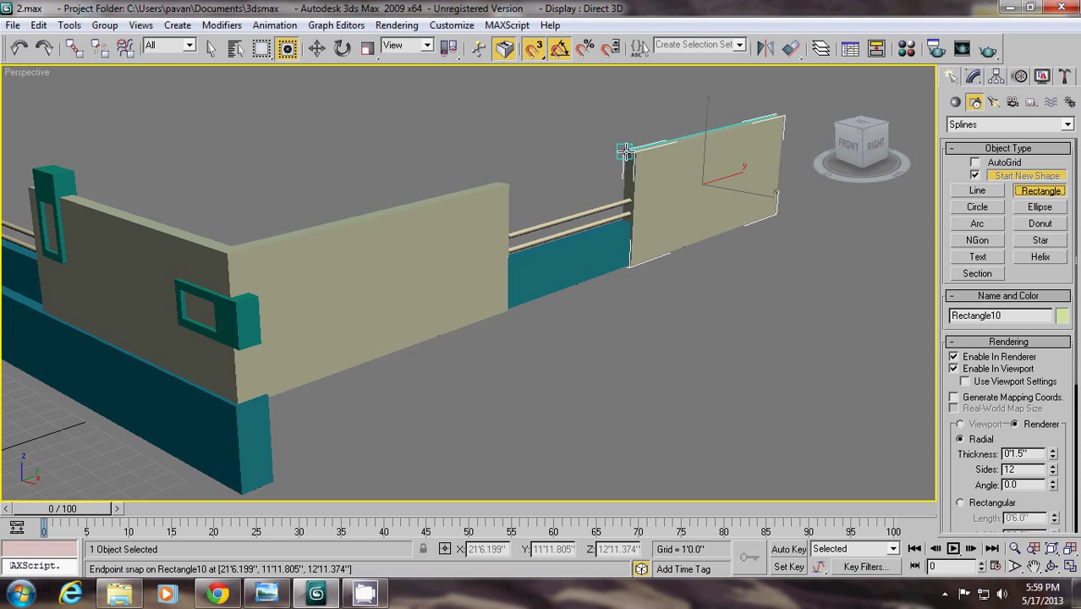
left_click_drag(624, 151, 784, 118)
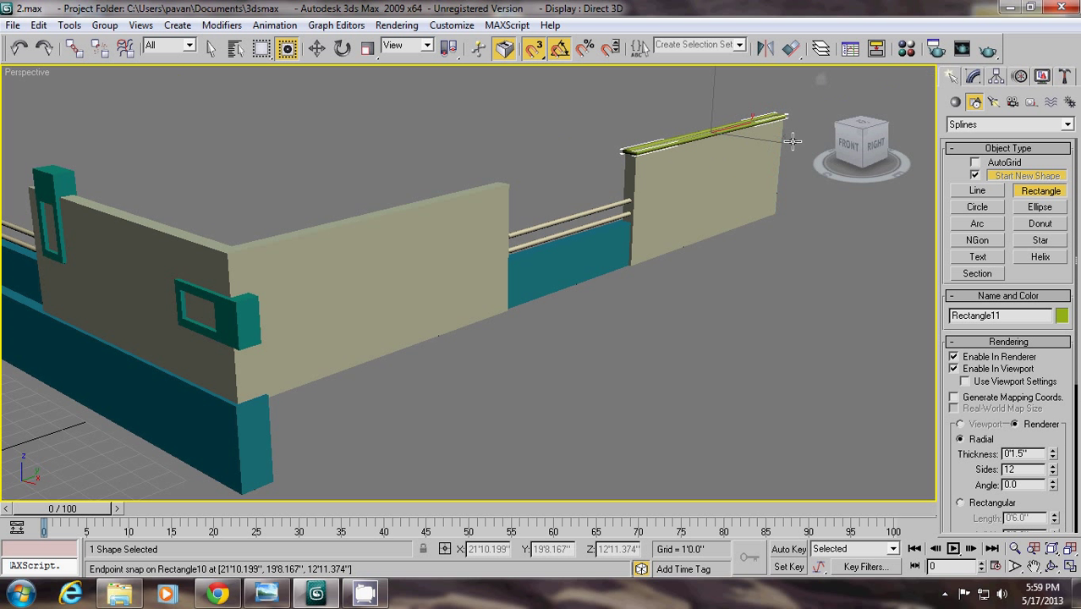
left_click(953, 357)
left_click(953, 368)
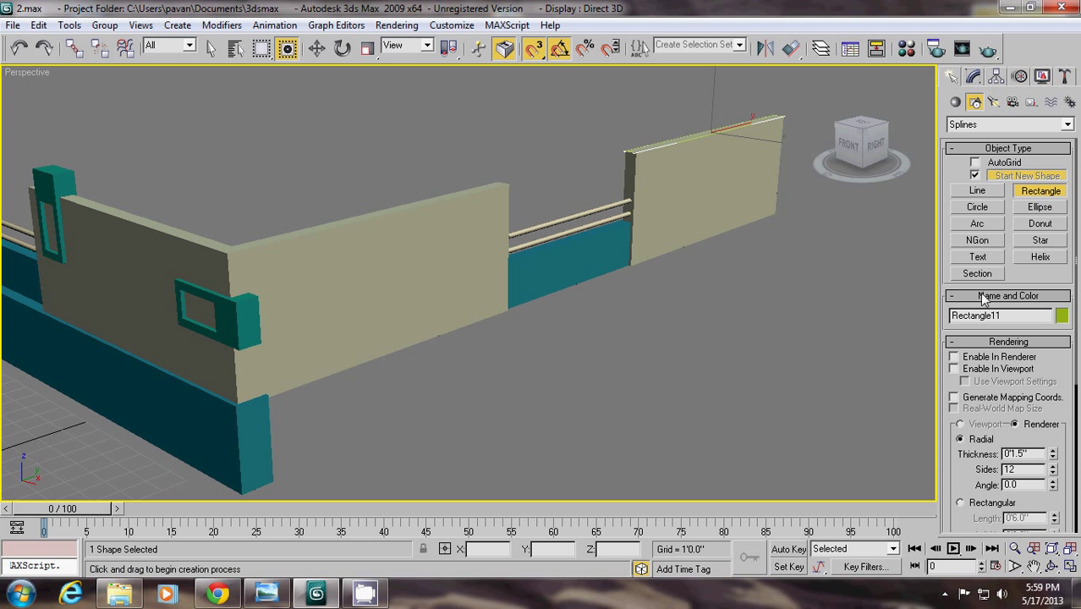
Set the top rectangle's length to 8'1.074" and its width to 0'6.0"
left_click_drag(975, 476, 981, 239)
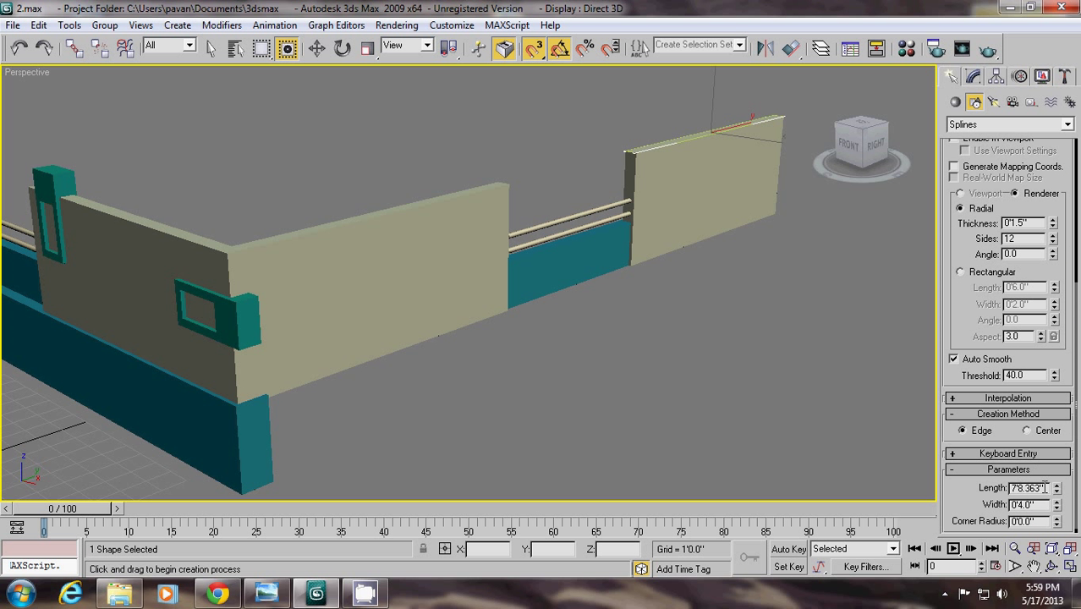
left_click(1057, 487)
double_click(1045, 503)
type("6")
key("Return")
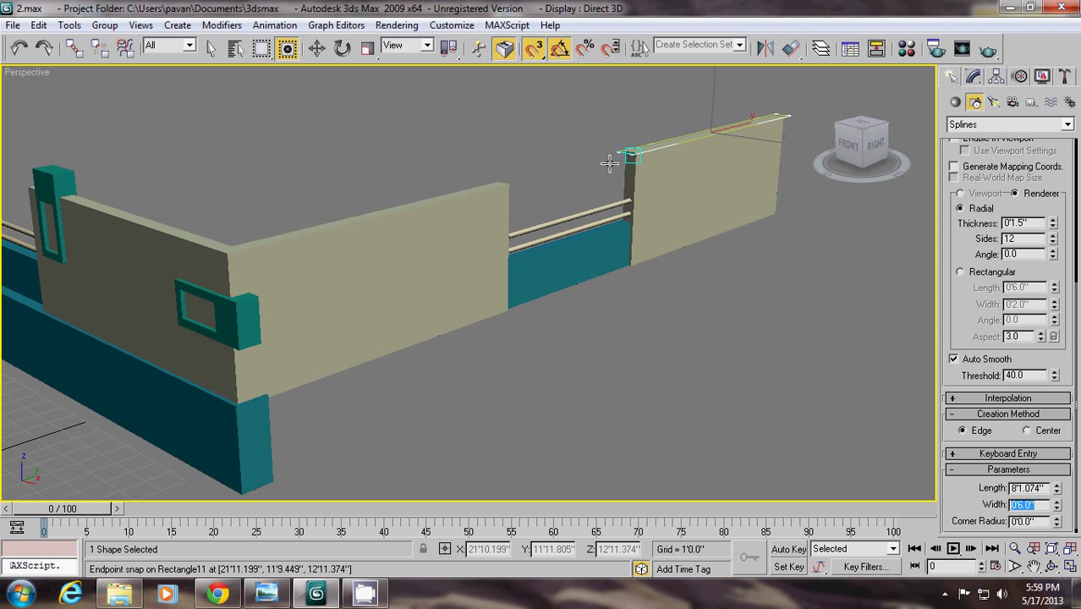
Convert the top rectangle to an editable spline and extrude it 0'1.0" as the panel's cap
type("s")
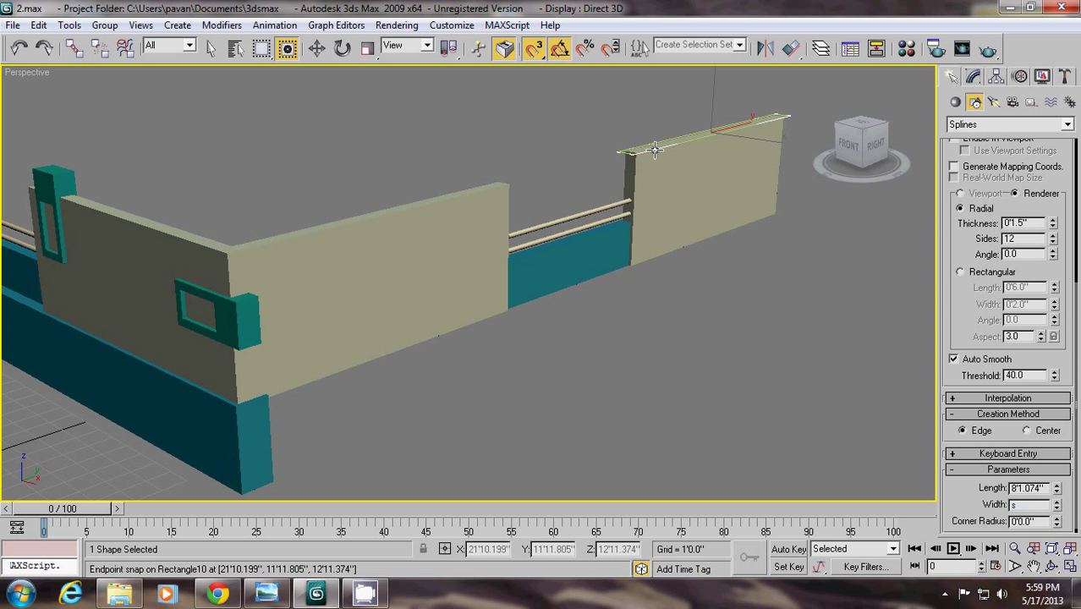
type("s")
left_click(635, 152)
right_click(631, 157)
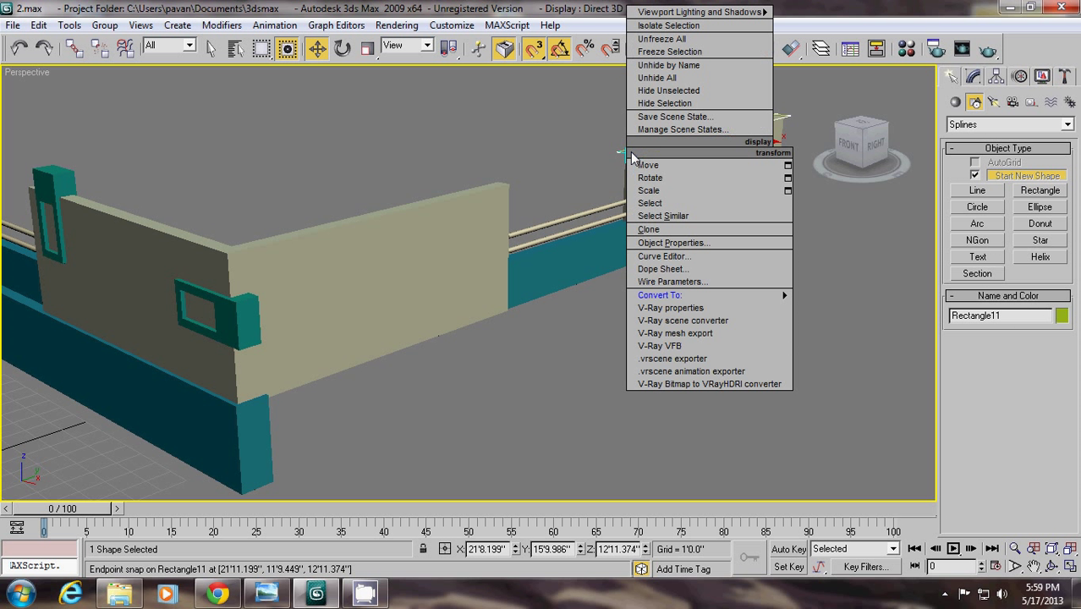
left_click(632, 157)
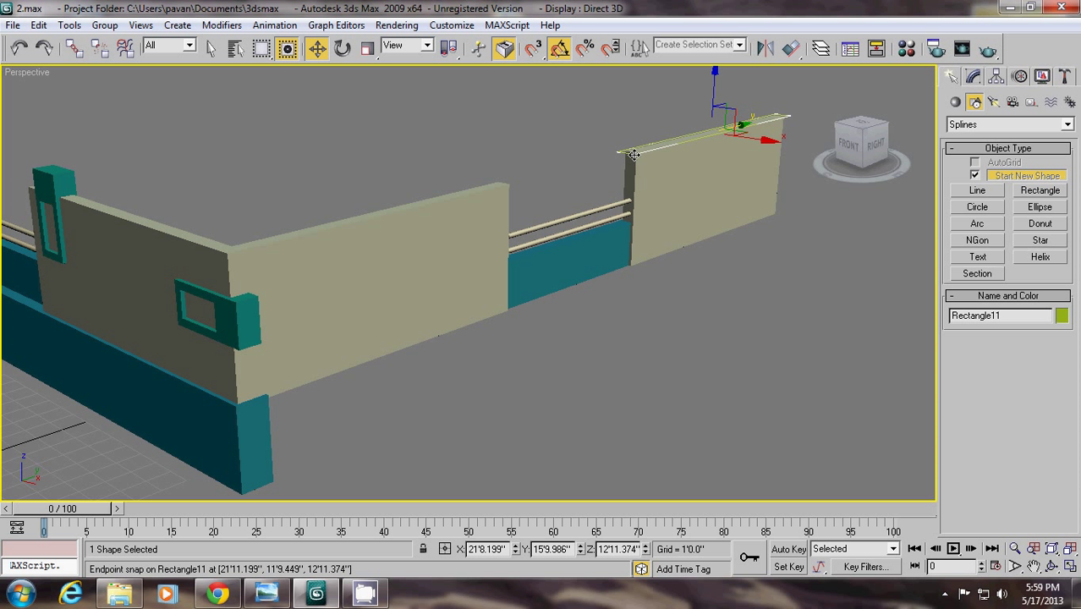
right_click(633, 156)
mouse_move(676, 303)
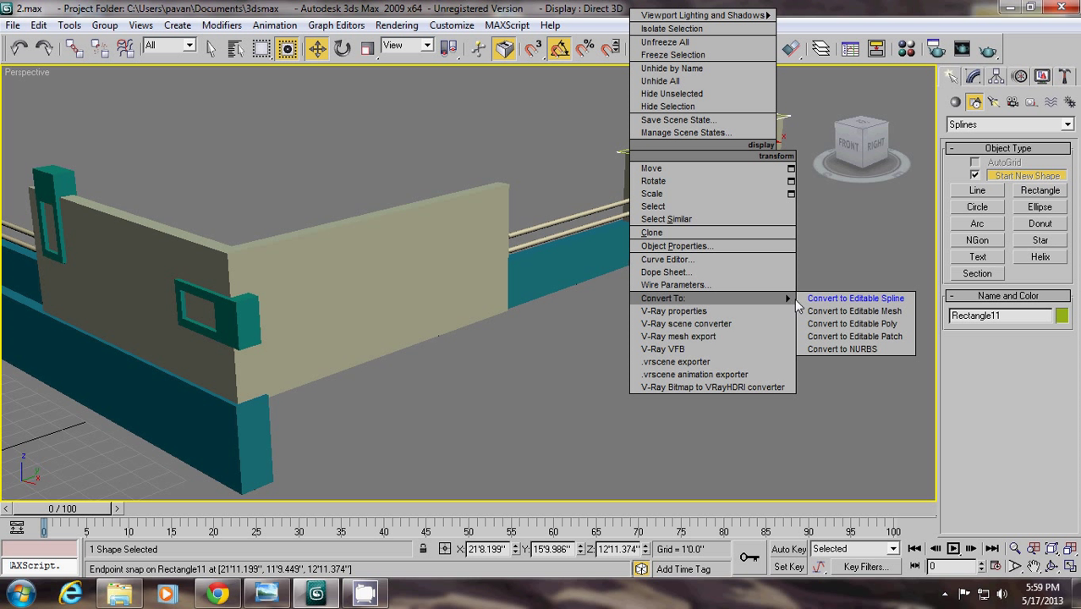
left_click(854, 299)
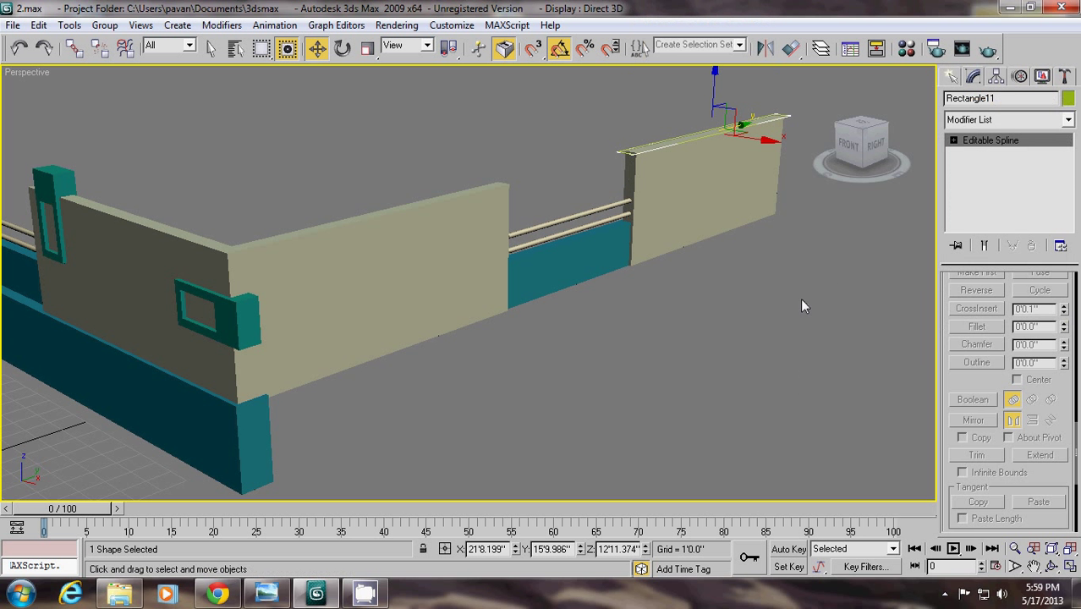
left_click(1068, 120)
left_click(972, 183)
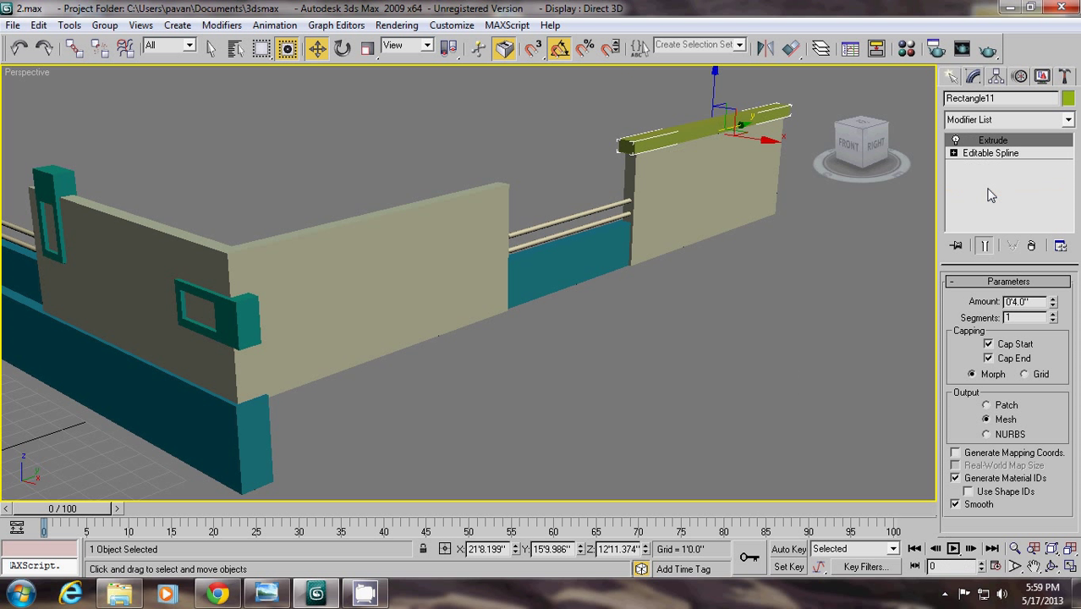
double_click(1028, 300)
key("Return")
Move the cap spline's near end segment along Y by about 0'1.333" to shorten the overhang
left_click(952, 77)
left_click(1051, 566)
left_click_drag(549, 249, 575, 222)
key("shift+z")
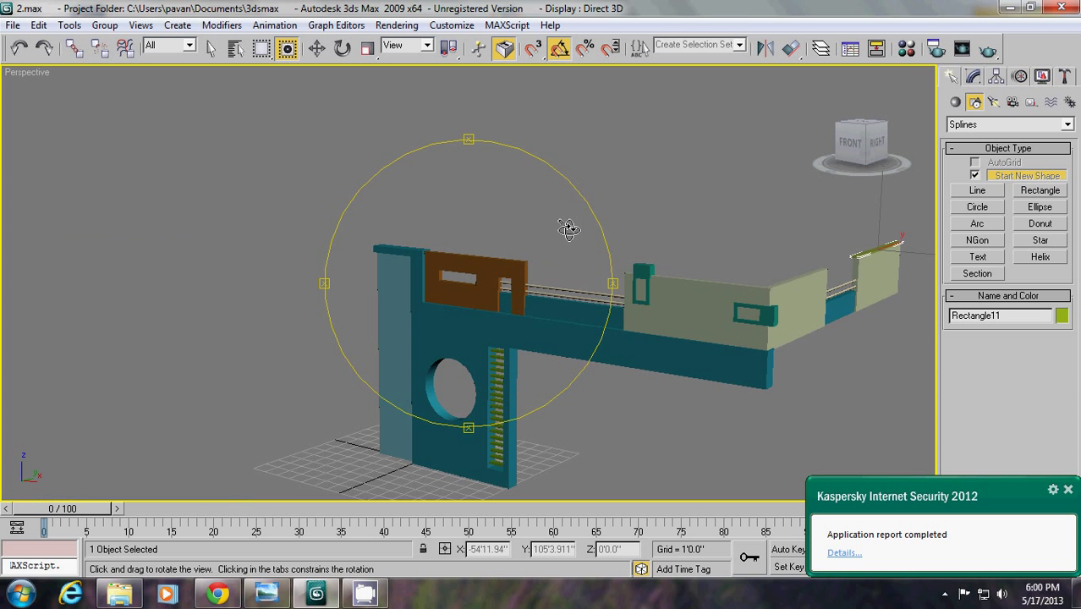
key("z")
mouse_move(490, 330)
left_mouse_down()
mouse_move(498, 299)
mouse_move(458, 301)
mouse_move(477, 282)
mouse_move(482, 334)
left_mouse_up()
left_click(973, 77)
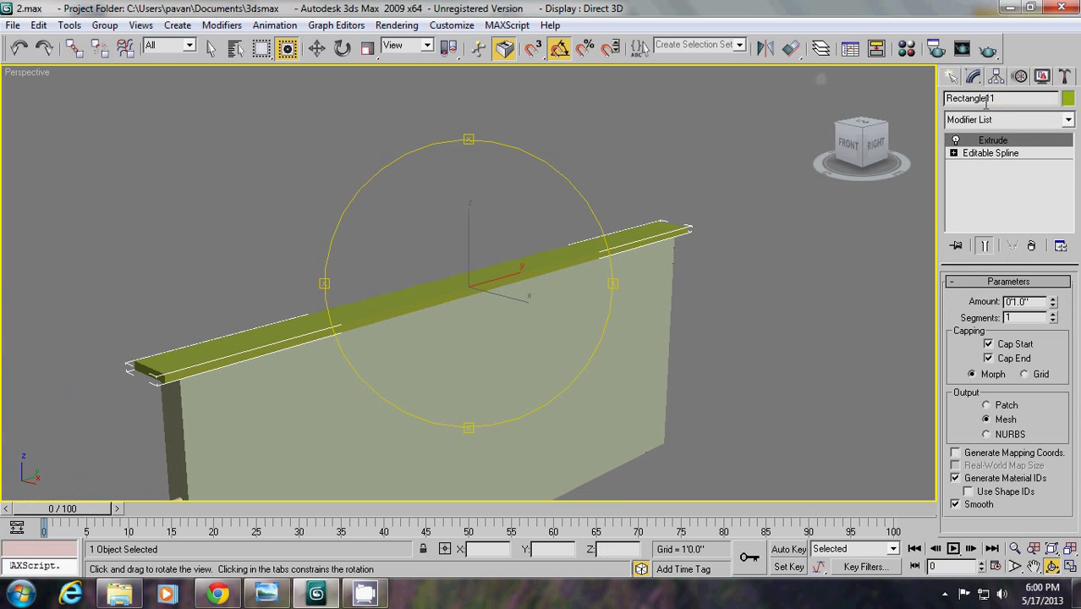
left_click(953, 153)
left_click(987, 178)
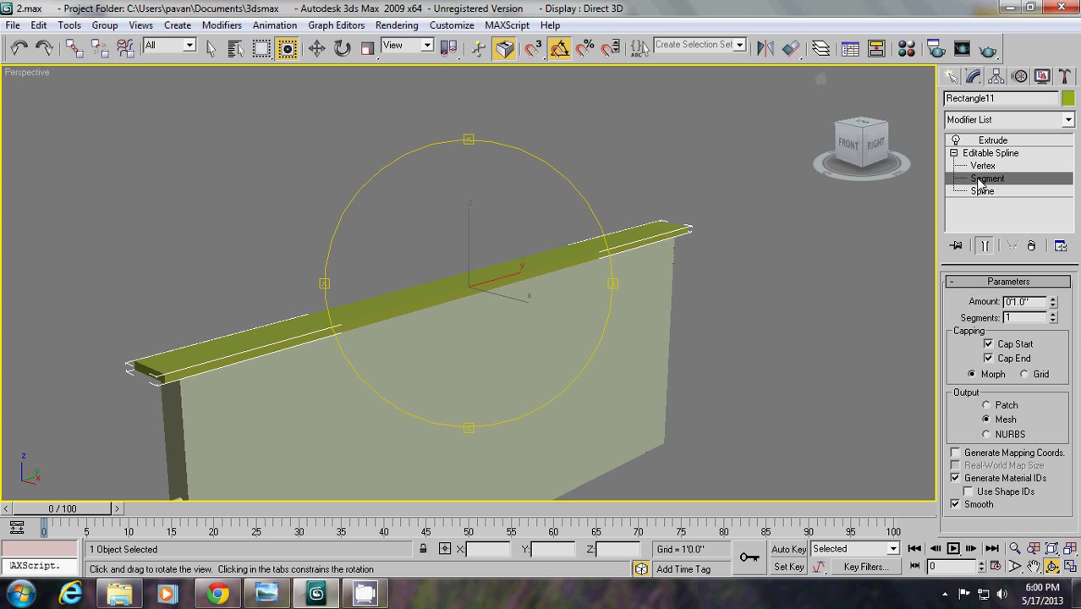
left_click(146, 375)
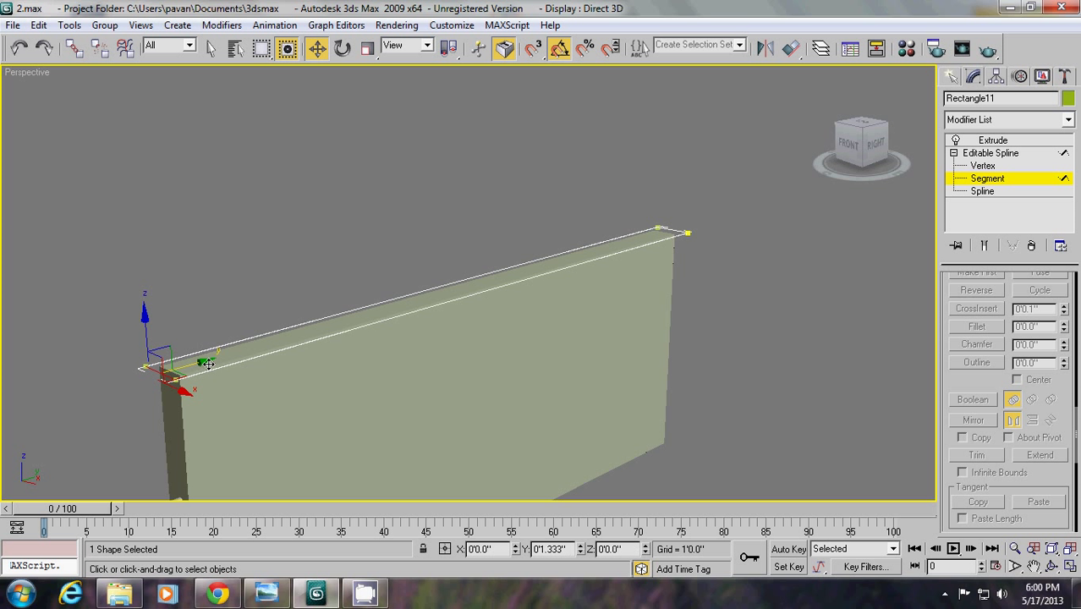
left_click(951, 77)
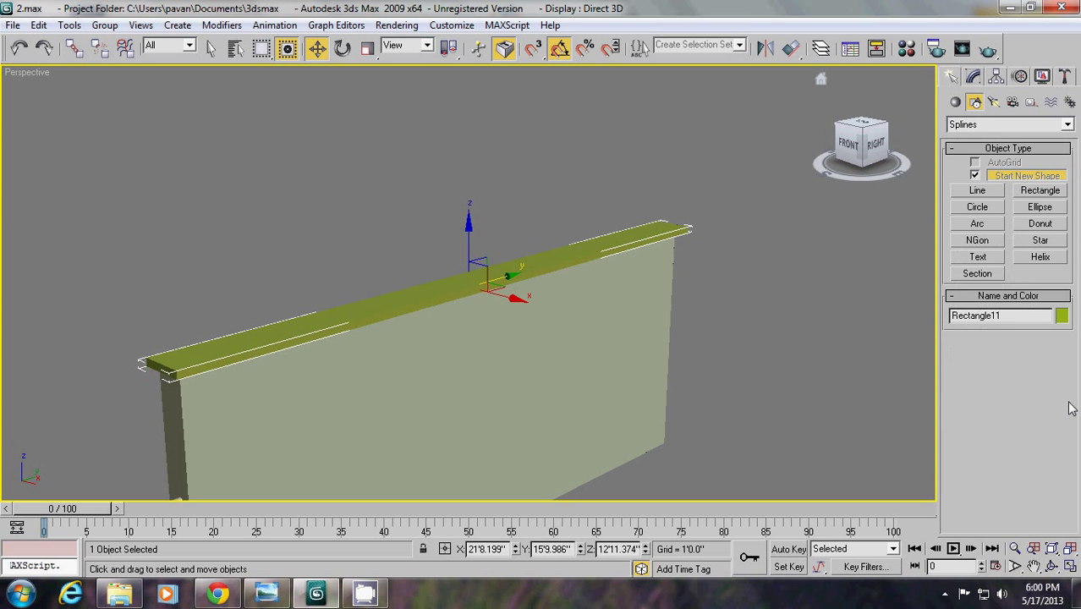
Move the side rails along Y by about -0'2.336", and deselect them
left_click(1033, 567)
left_click_drag(598, 422, 353, 354)
scroll(354, 353, "down", 5)
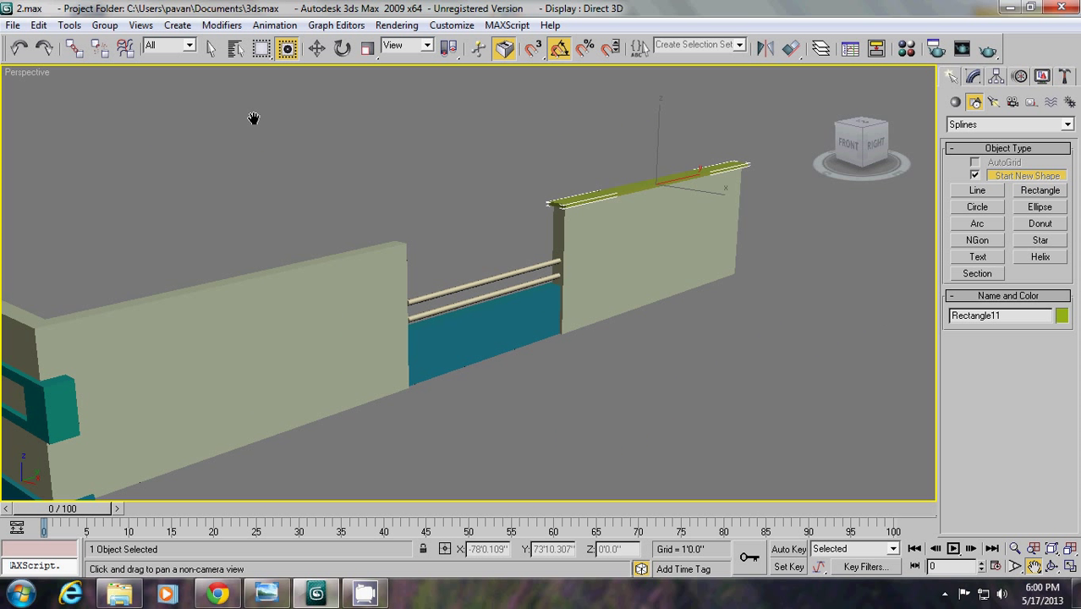
left_click(212, 48)
left_click(438, 293)
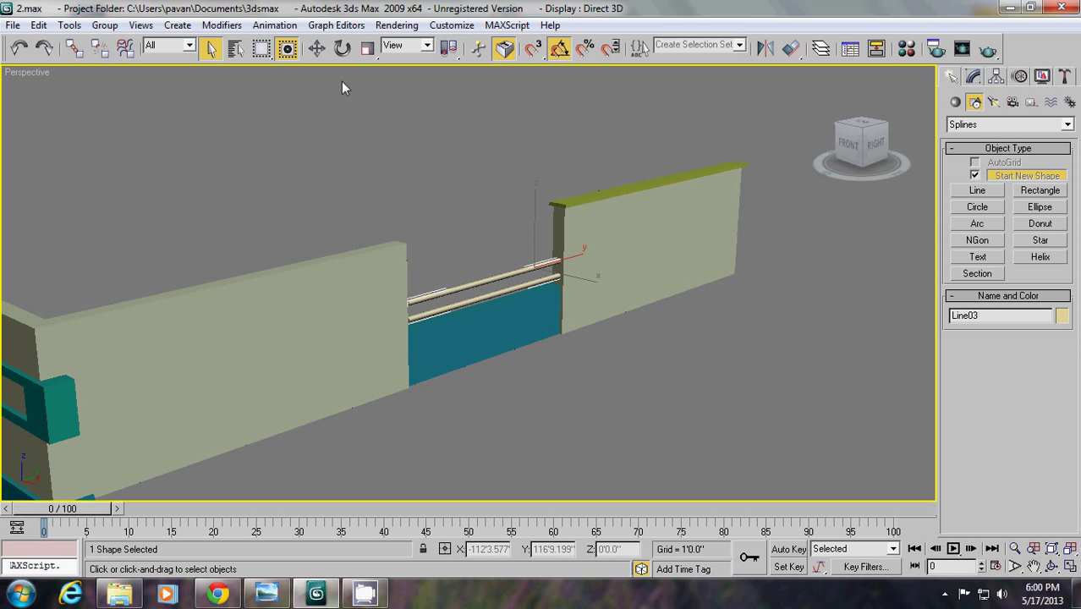
left_click(317, 48)
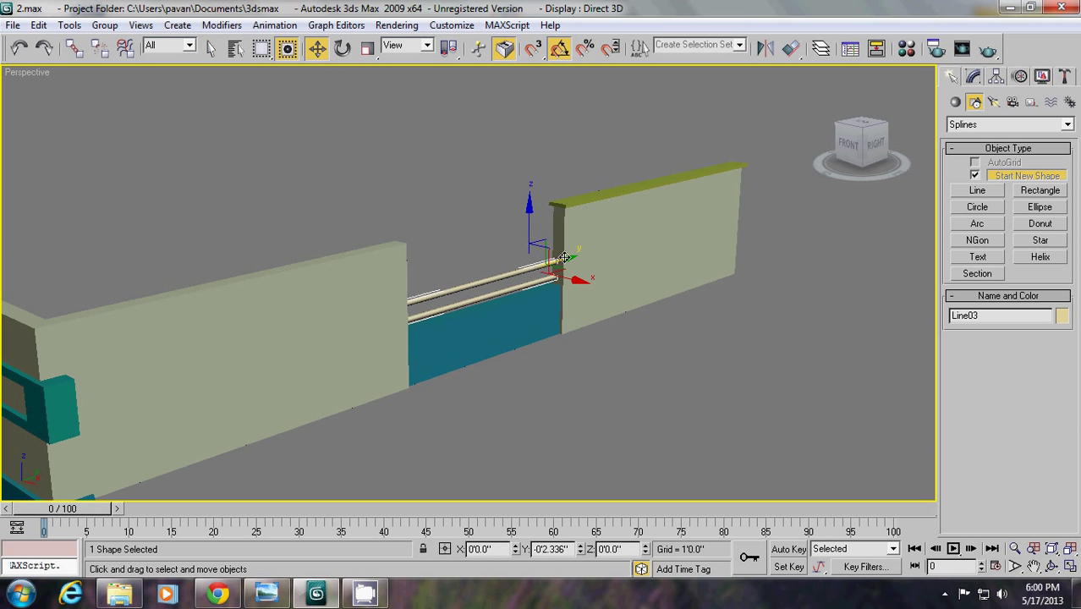
left_click(610, 373)
Check the reference image, then draw an endpoint-snapped rectangle 1'10.411" by 0'9.0" over the front beam's end in the right view
left_click(1033, 566)
left_click_drag(518, 382, 549, 362)
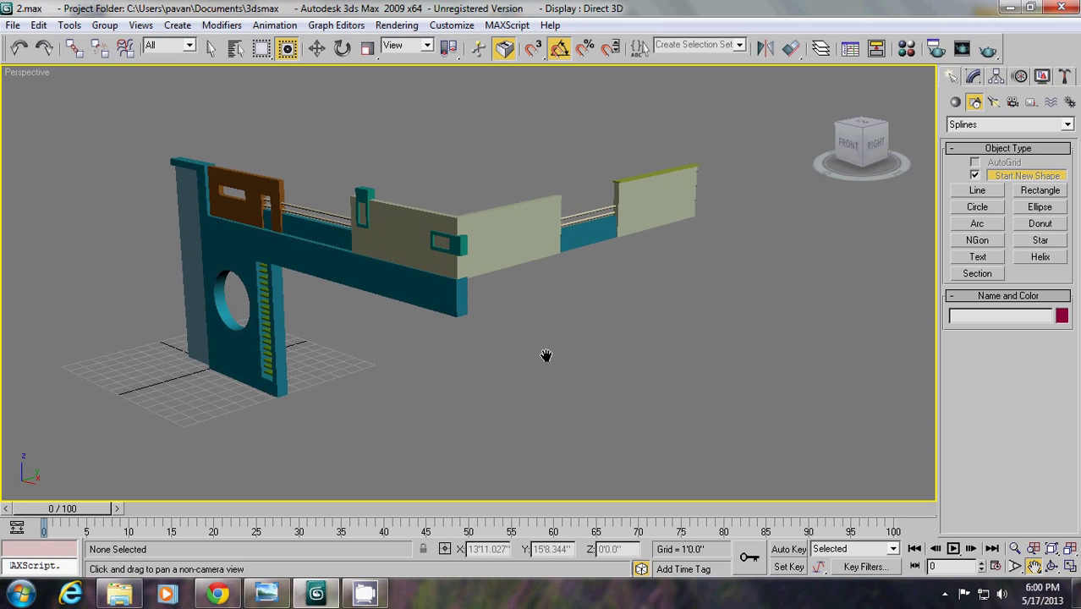
mouse_move(365, 595)
left_click(385, 547)
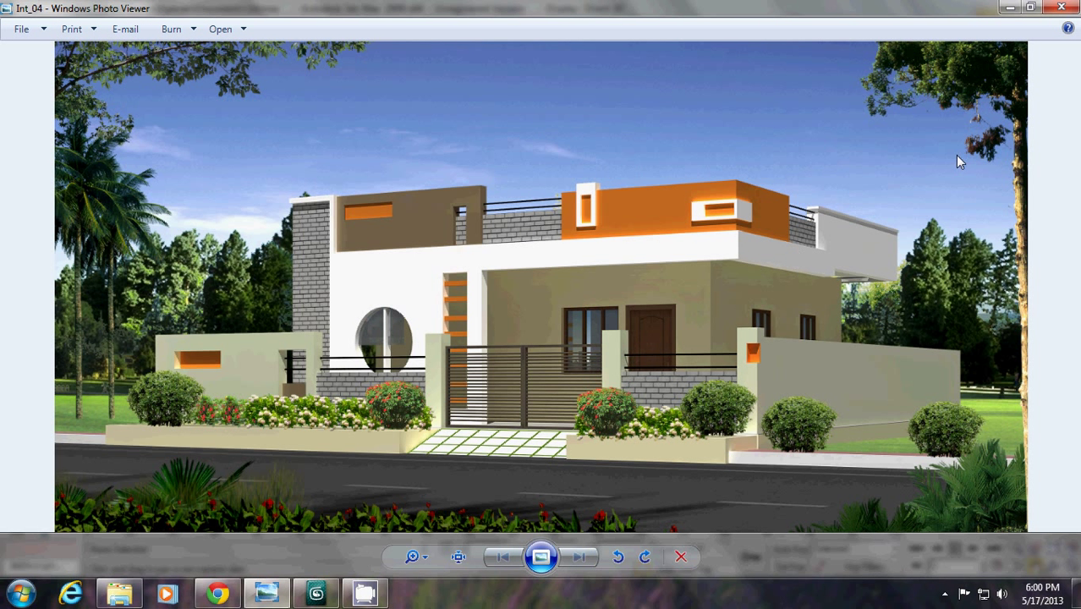
left_click(1010, 7)
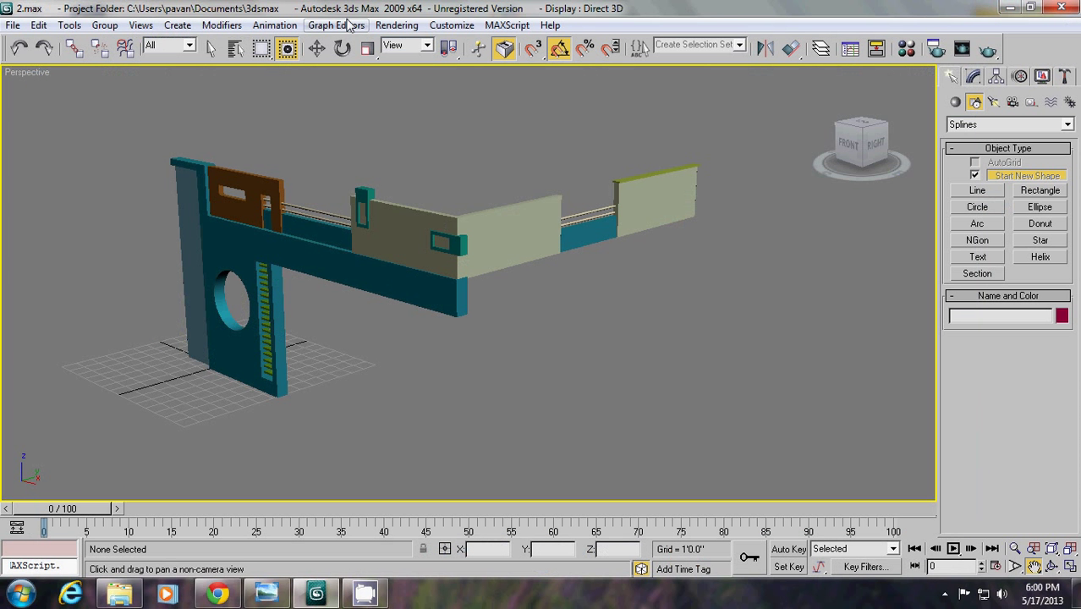
left_click(1023, 193)
key("r")
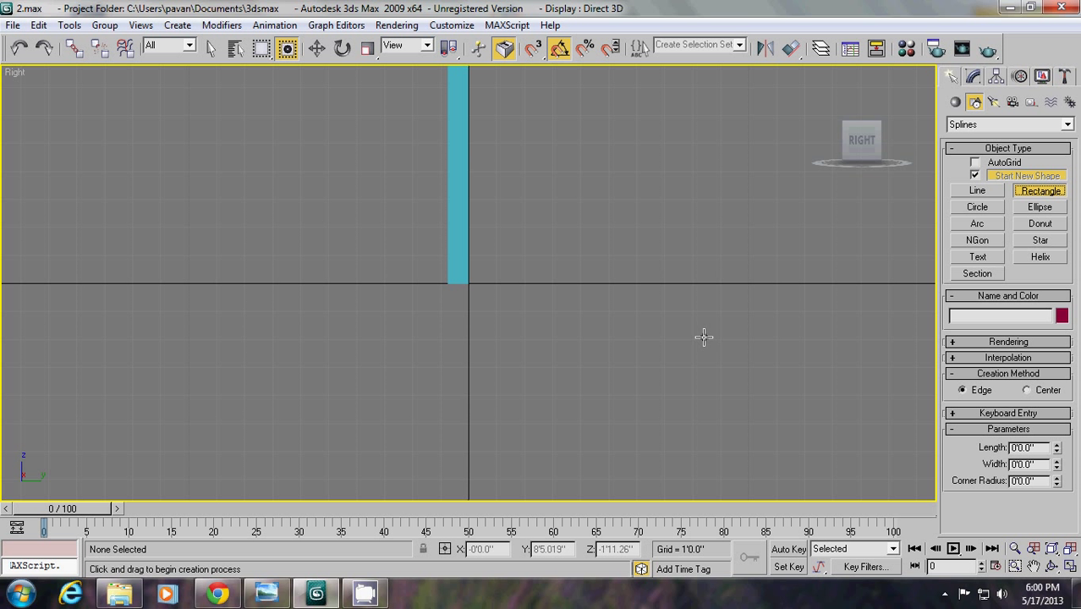
key("z")
key("F3")
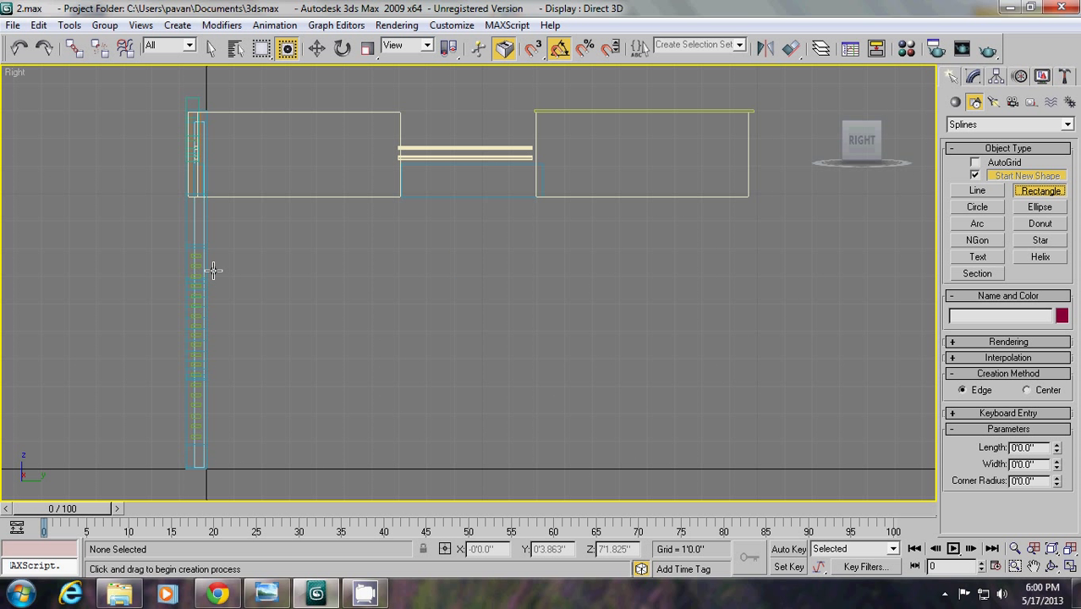
key("s")
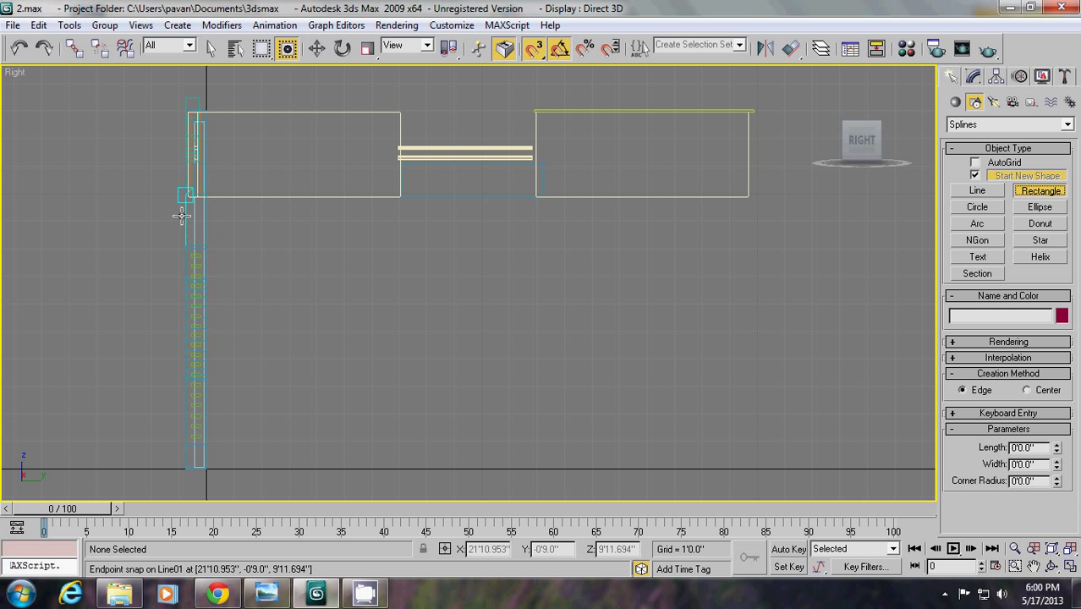
left_click_drag(183, 242, 205, 190)
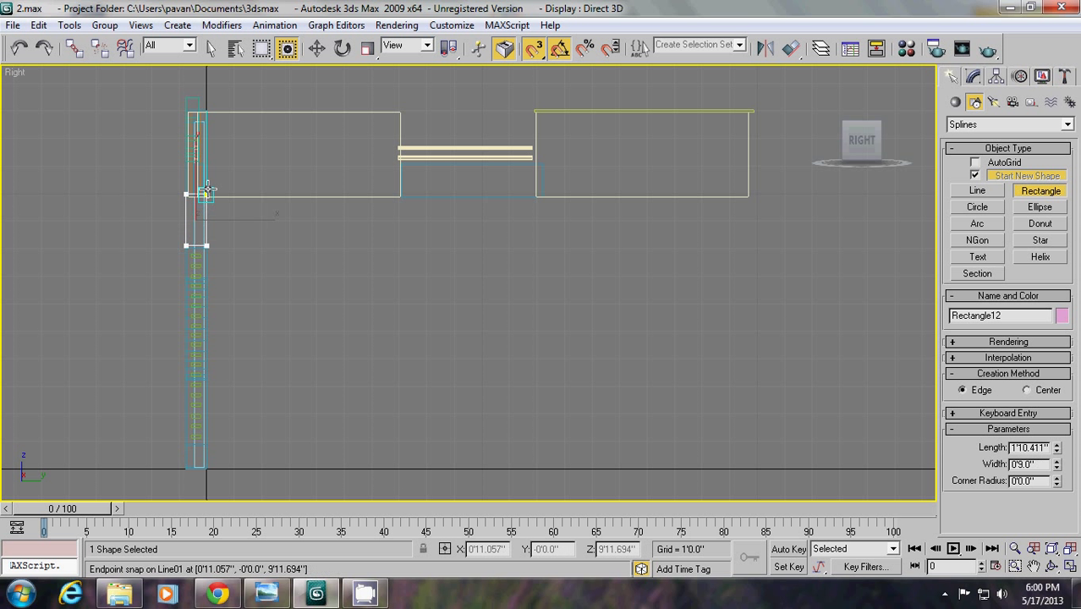
key("q")
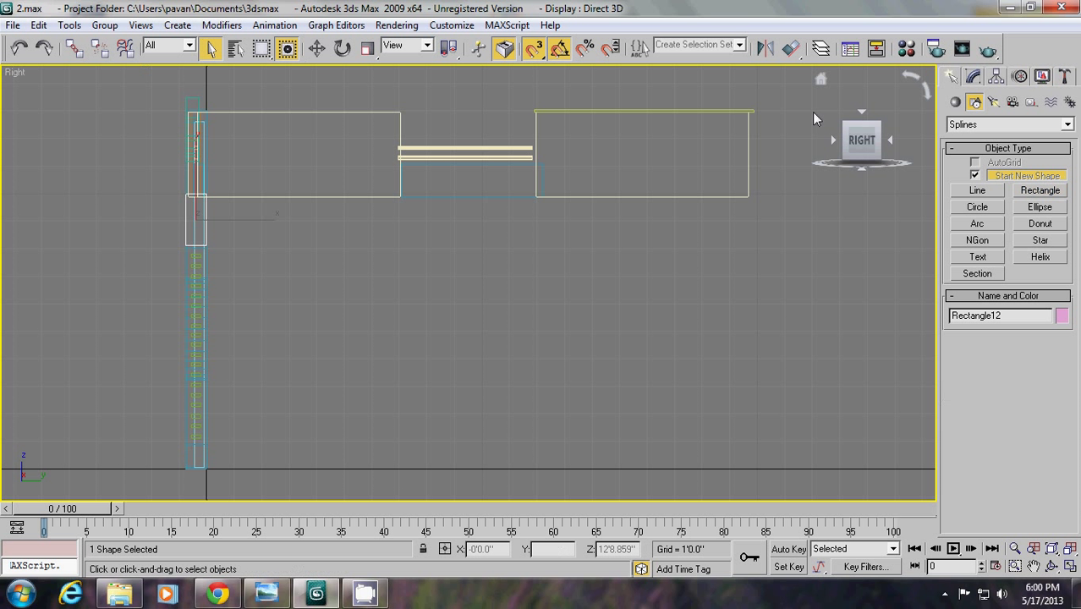
Convert the rectangle to an editable spline and stretch its far segment along the side to the end panel's outer edge
left_click(972, 76)
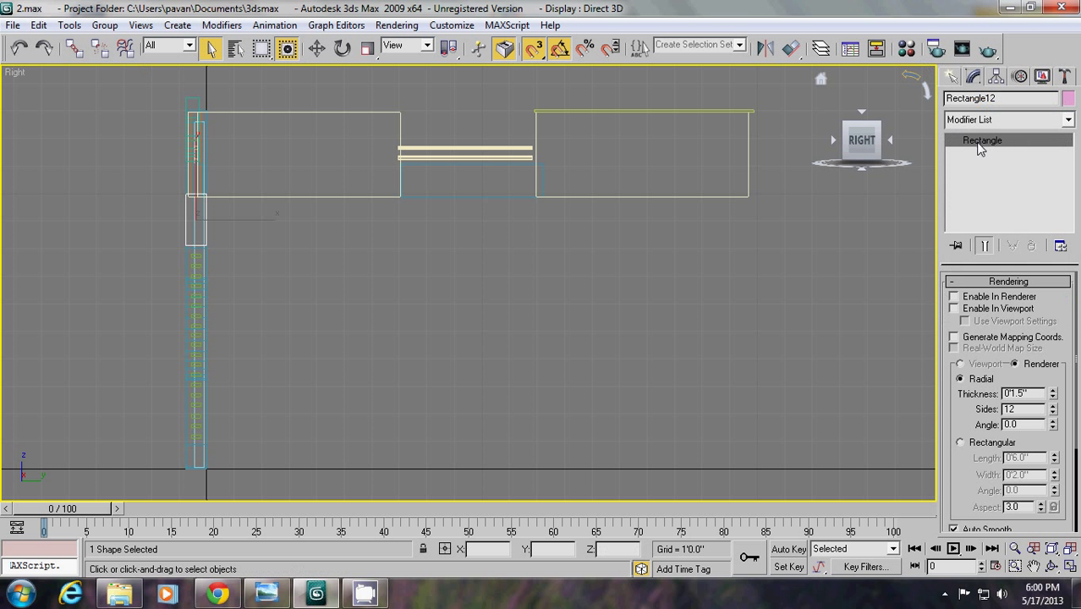
right_click(198, 230)
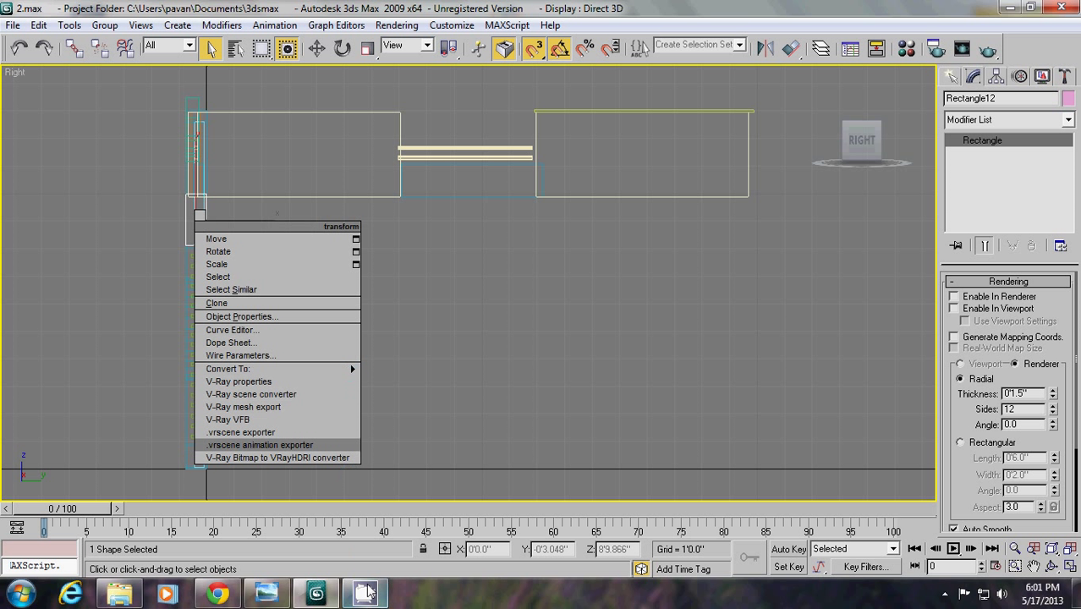
mouse_move(342, 365)
left_click(390, 369)
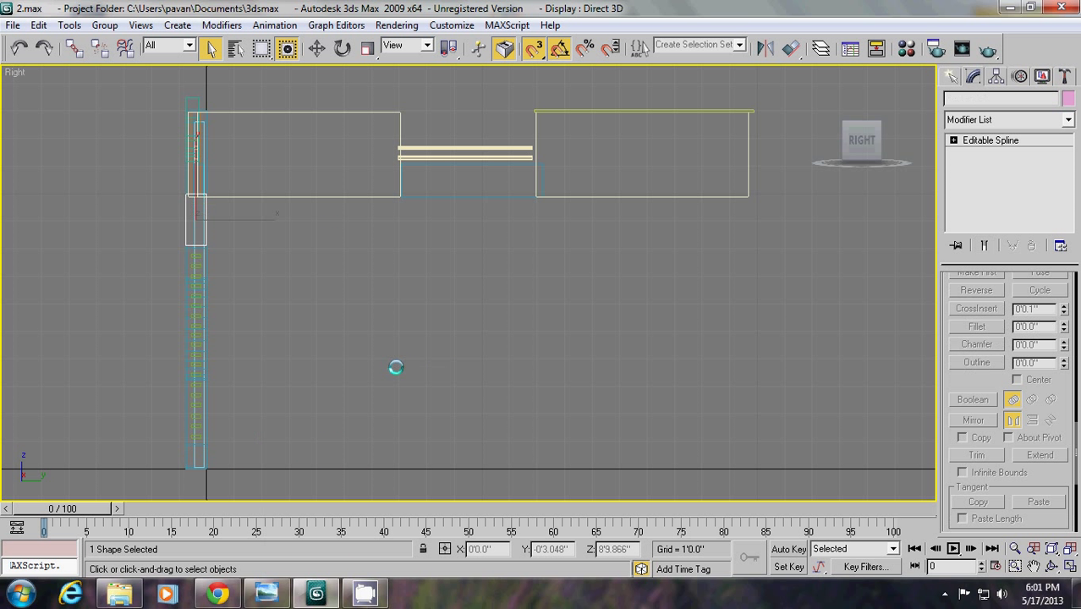
left_click(953, 140)
left_click(987, 166)
left_click(316, 49)
left_click_drag(261, 221, 800, 238)
Extrude the side beam profile 0'1.0" and inspect it in the perspective view
left_click(1067, 119)
key("e")
left_click(962, 192)
key("c")
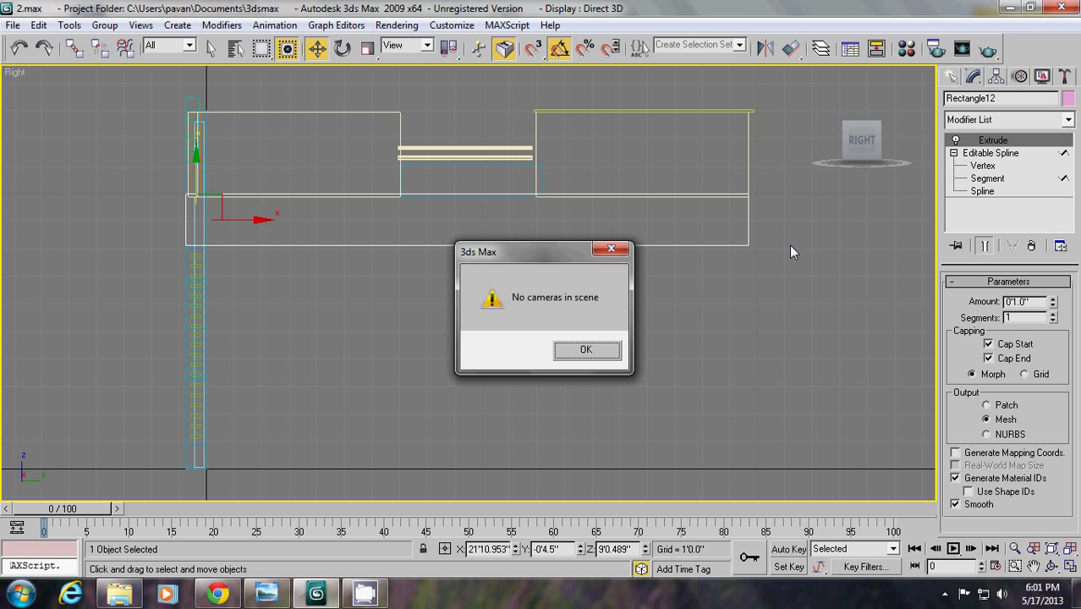
left_click(568, 348)
key("p")
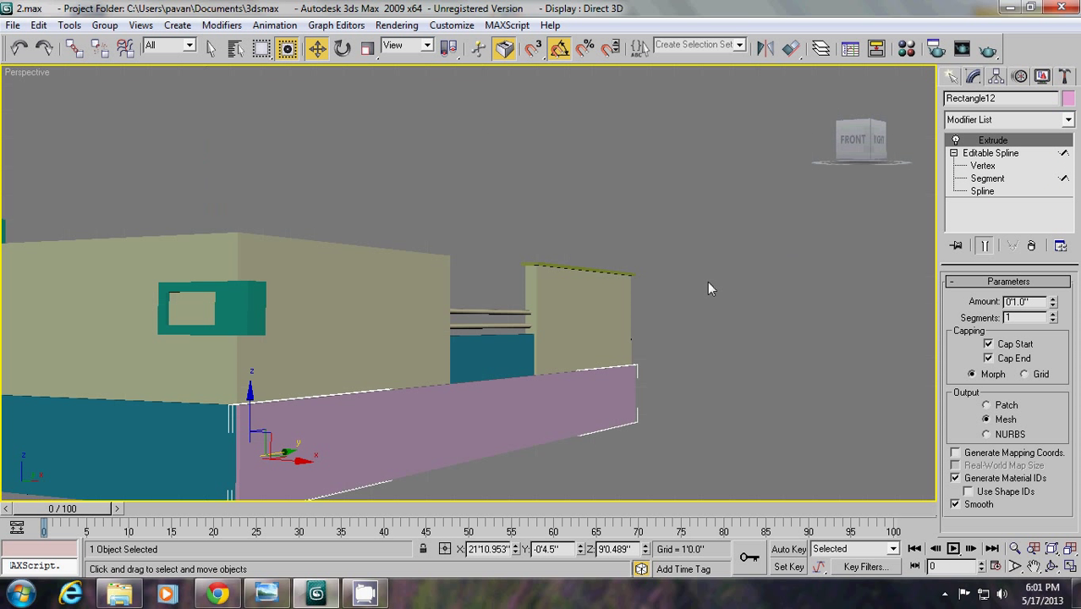
middle_click_drag(702, 281, 691, 282, "alt")
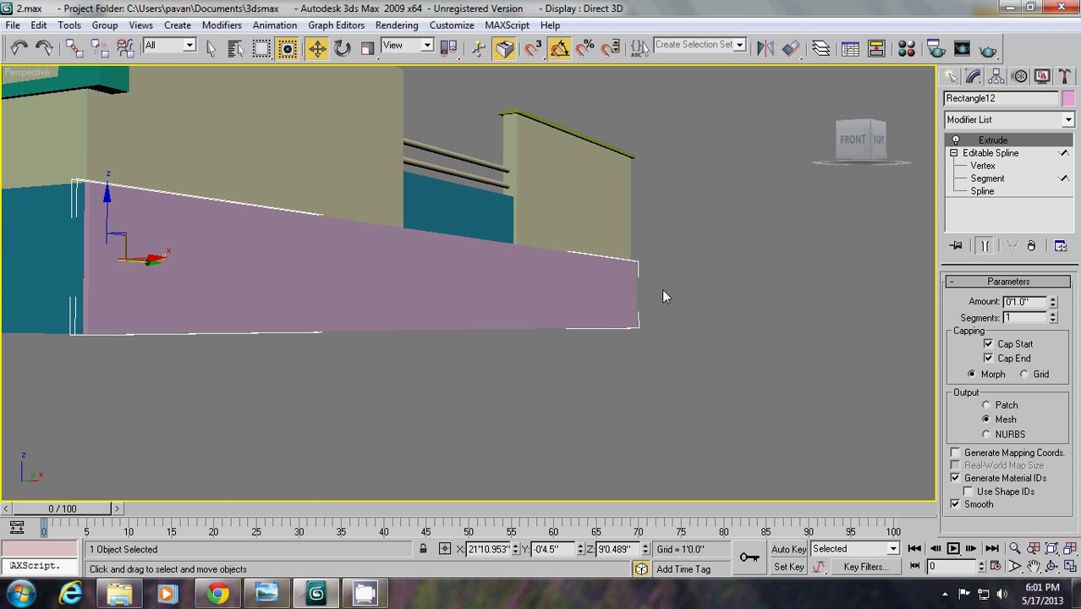
left_click(1051, 566)
left_click_drag(393, 302, 413, 260)
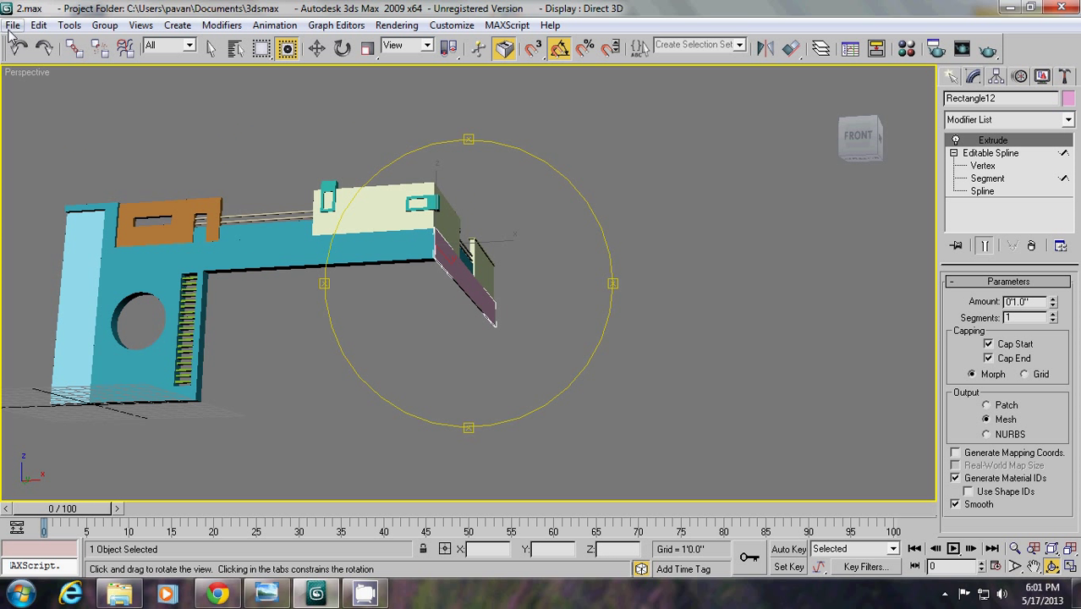
left_click(947, 593)
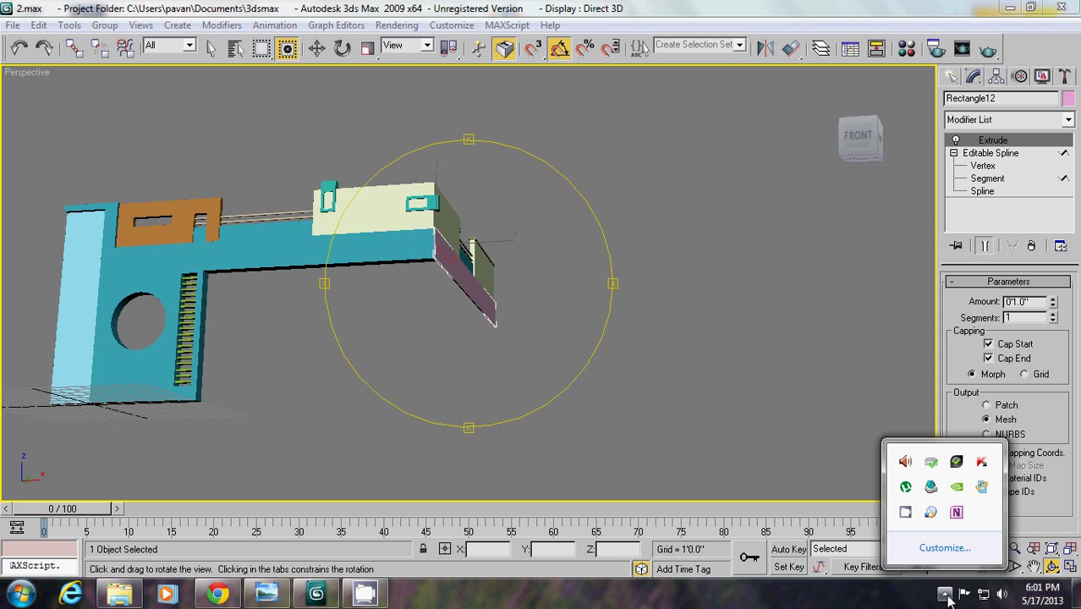
left_click(905, 513)
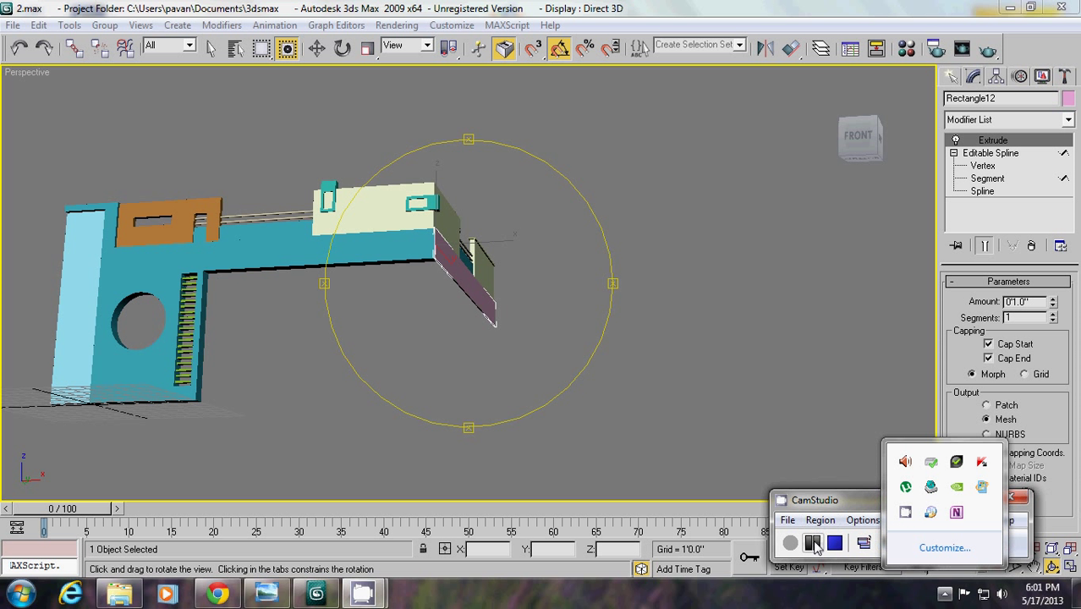
left_click(972, 501)
Compare the model with the reference image, deselect the side beam, and draw a wall rectangle about 8'11.8" by 18'7.6" in the front view
left_click_drag(398, 285, 392, 330)
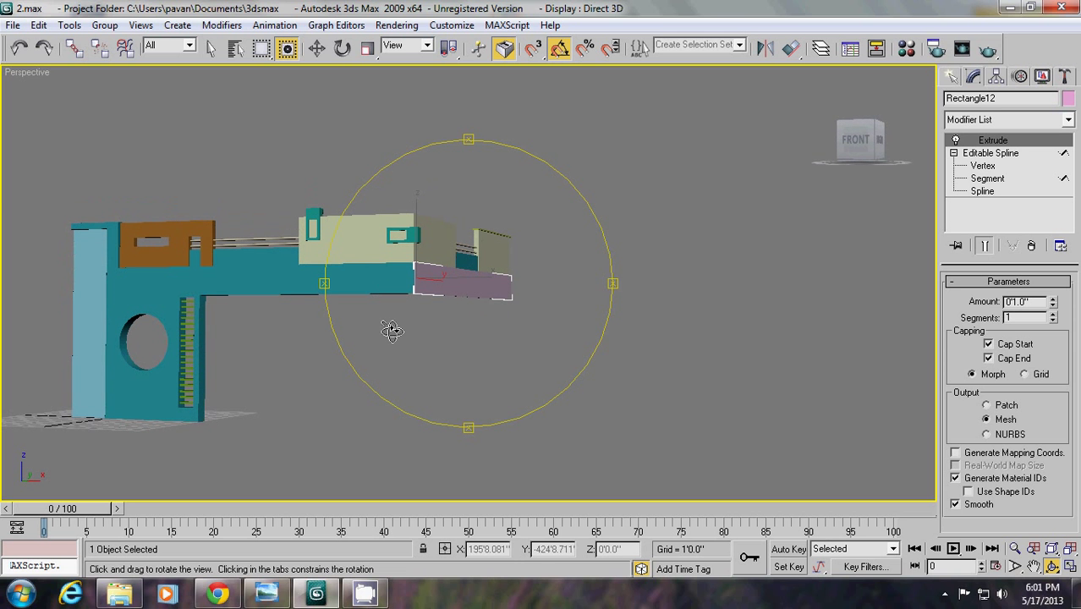
left_click(266, 594)
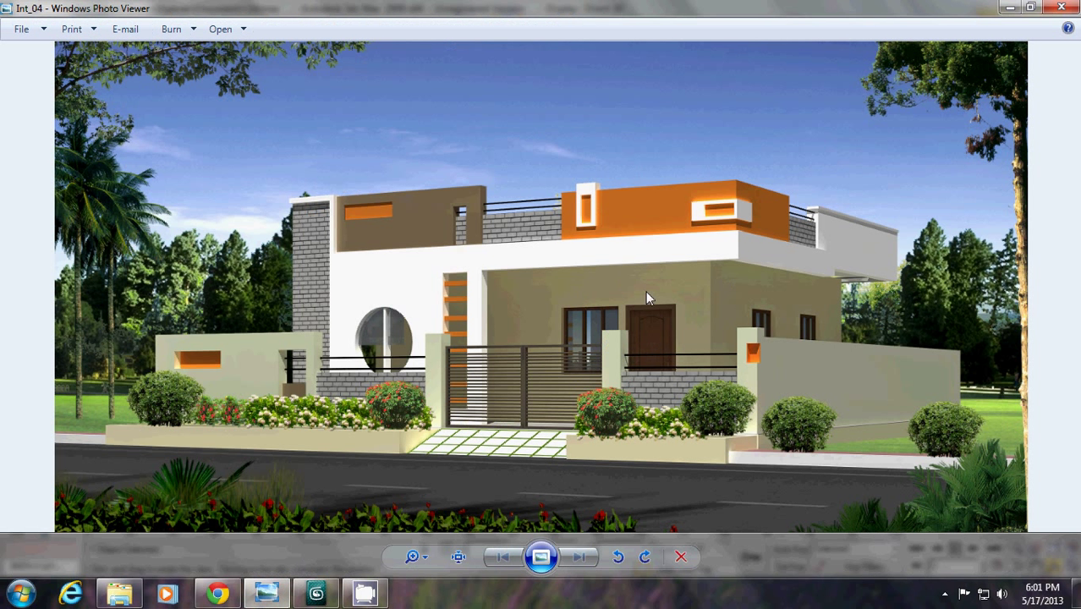
left_click(1009, 8)
left_click(212, 49)
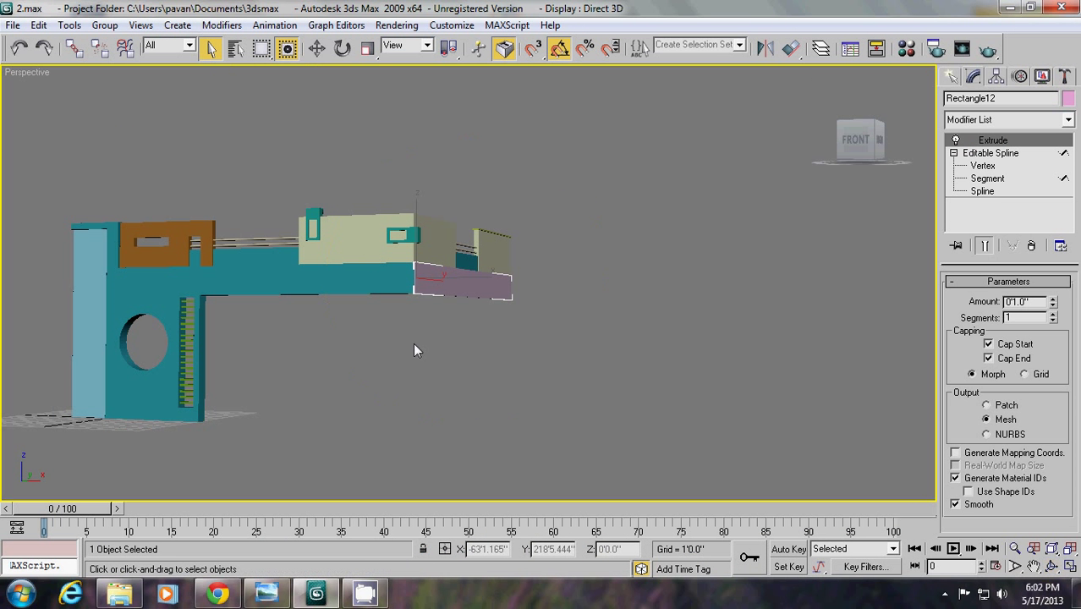
left_click(413, 326)
key("f")
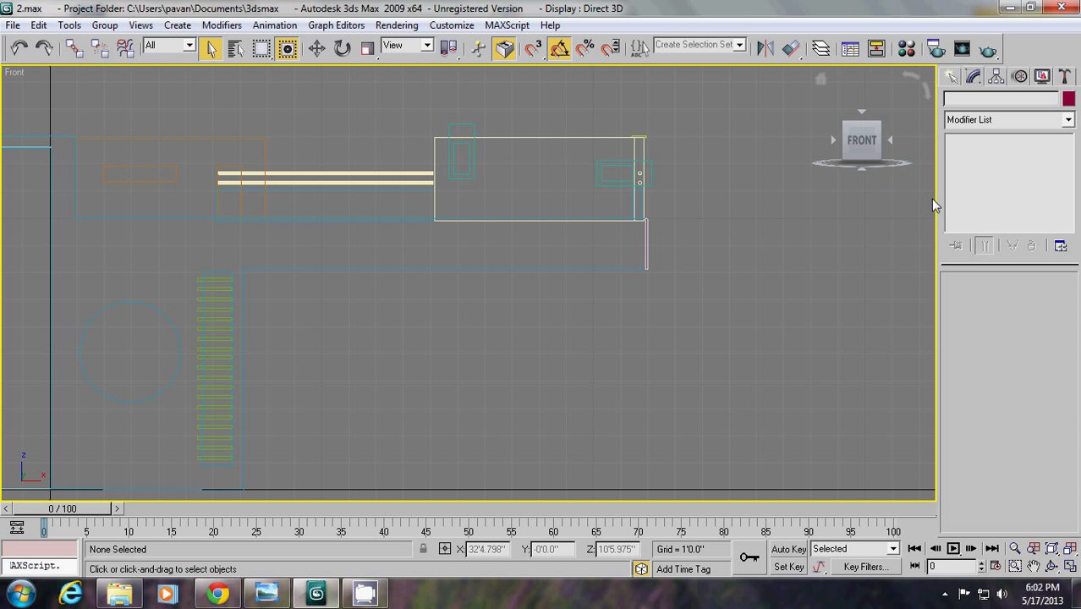
left_click(952, 76)
left_click(1039, 190)
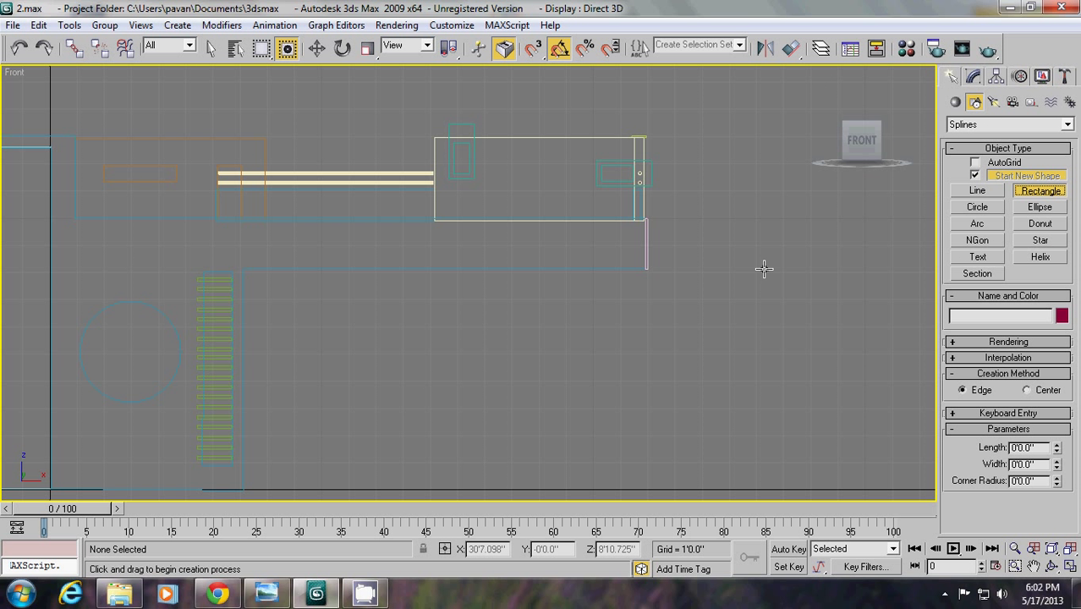
left_click_drag(99, 486, 605, 243)
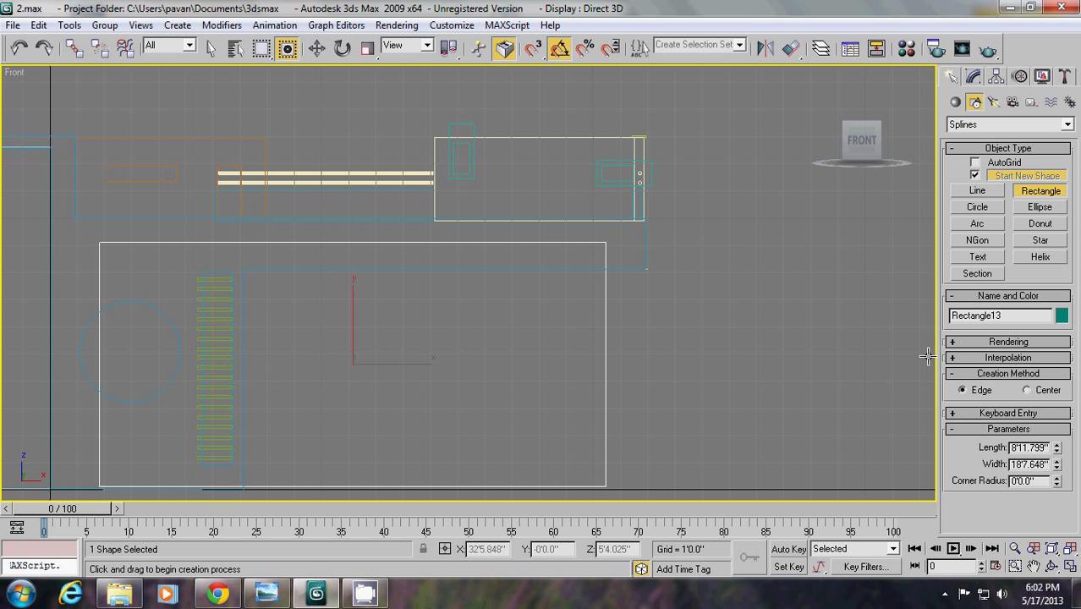
Set the wall rectangle's length to 10'0.0" and its width to 19'0.0"
double_click(1013, 448)
type("100")
key("Return")
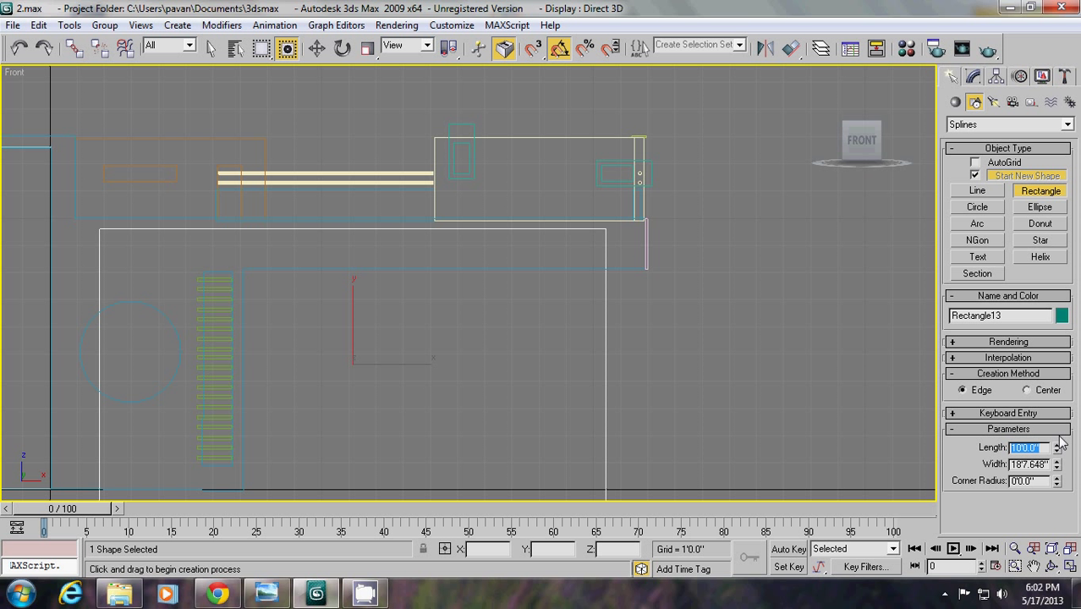
double_click(1010, 463)
type("19'")
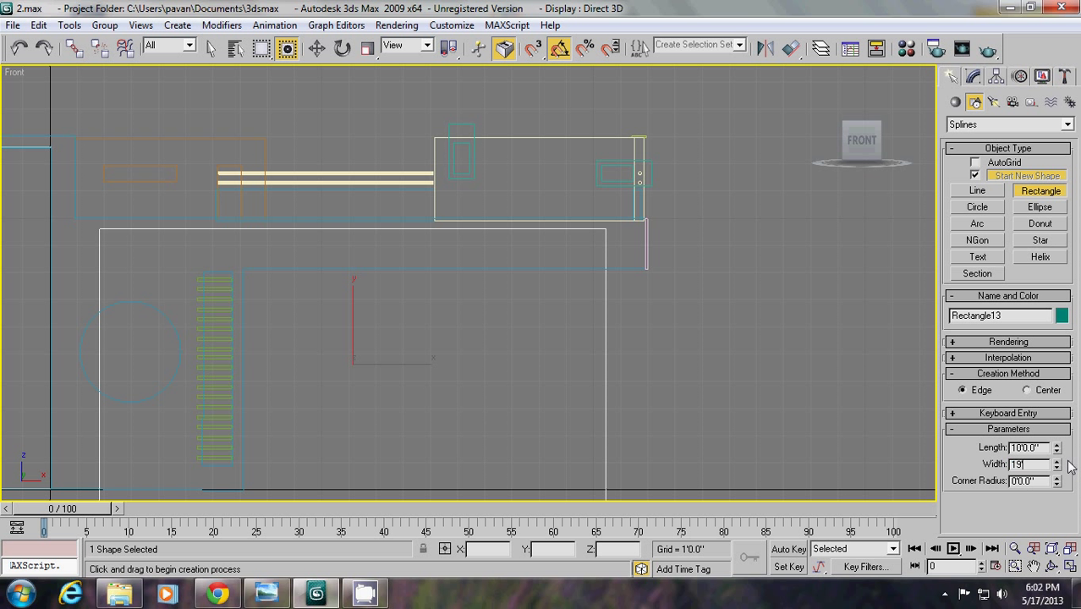
type("0")
key("Return")
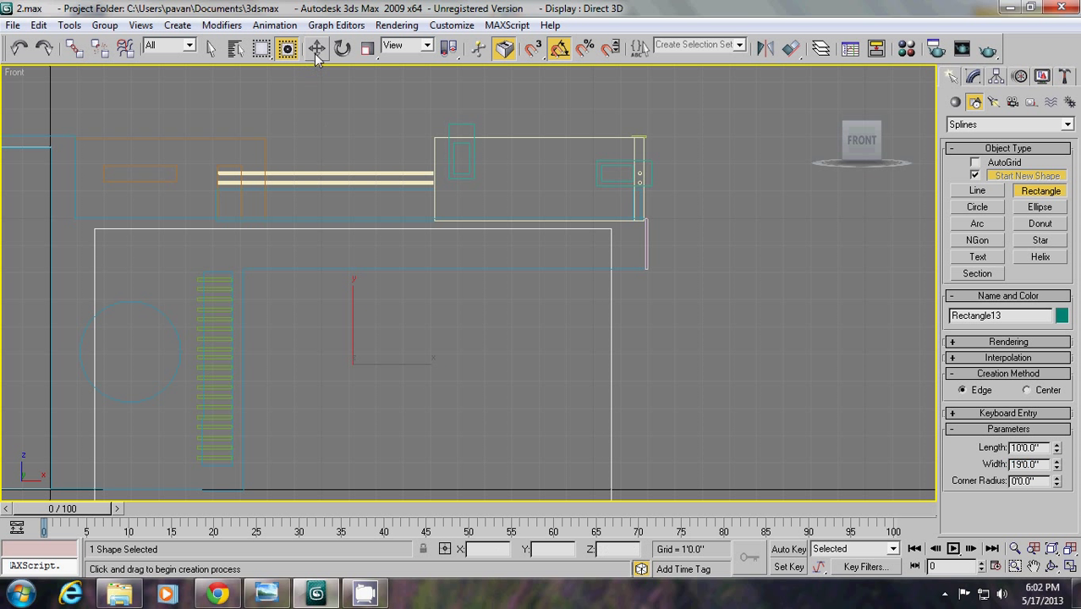
Move the wall rectangle up onto the ground line and shift it along X to about 10'4.077"
left_click(315, 53)
mouse_move(355, 325)
left_mouse_down()
mouse_move(354, 302)
mouse_move(354, 315)
left_mouse_up()
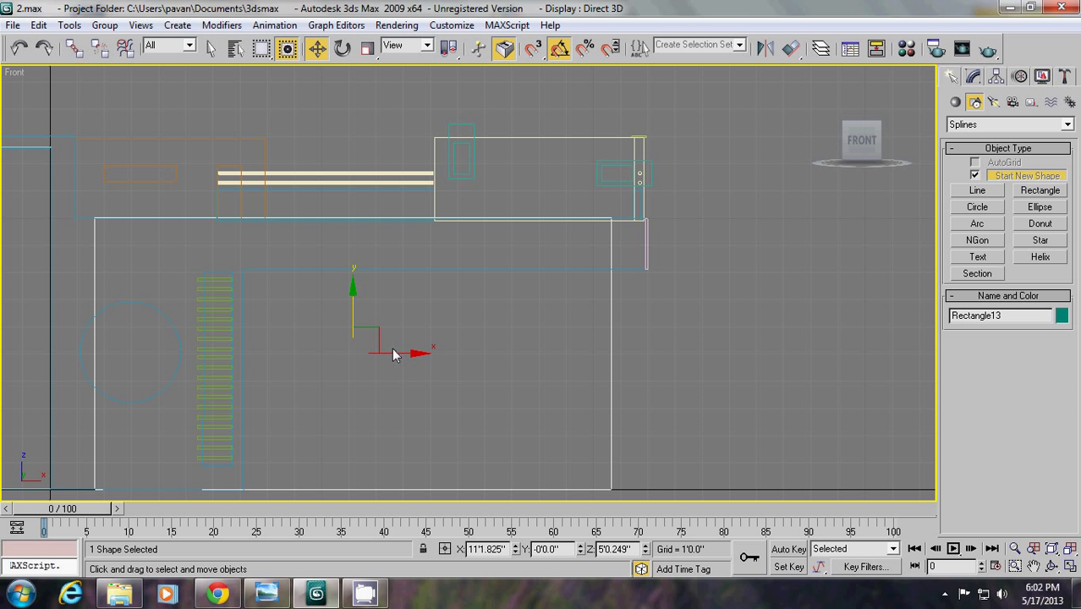
left_click_drag(392, 354, 370, 352)
Convert the wall rectangle to an editable spline and outline it inward to create an inner rectangle
right_click(508, 288)
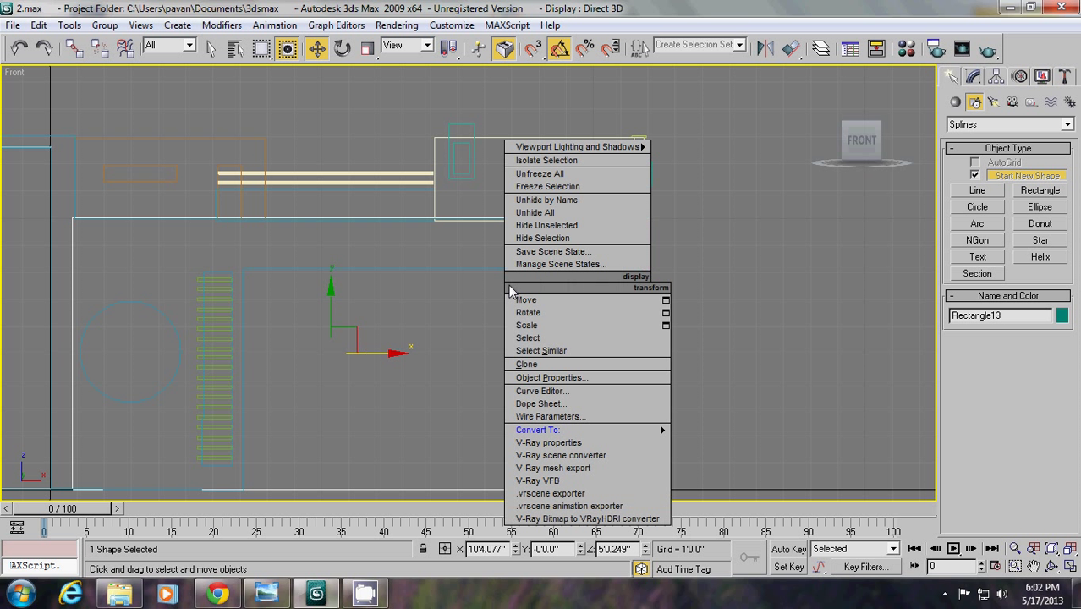
mouse_move(647, 427)
left_click(705, 428)
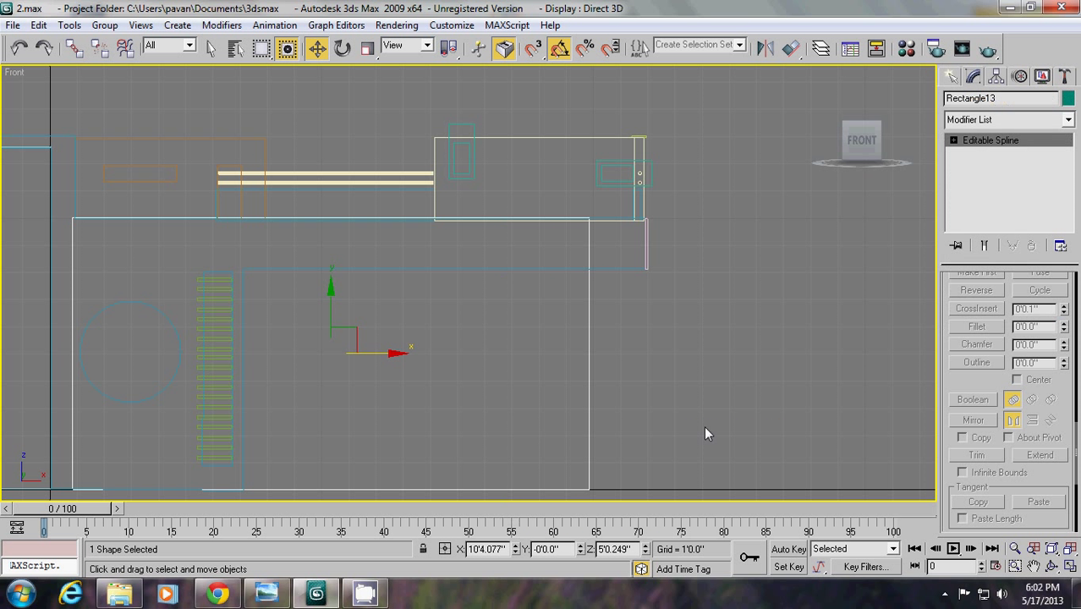
left_click(953, 140)
left_click(981, 179)
left_click(976, 362)
left_click_drag(572, 489, 563, 461)
Move the inner rectangle's two side segments along X to narrow it to a door's width near the wall's right end
key("2")
left_click(561, 386)
left_click_drag(596, 354, 604, 354)
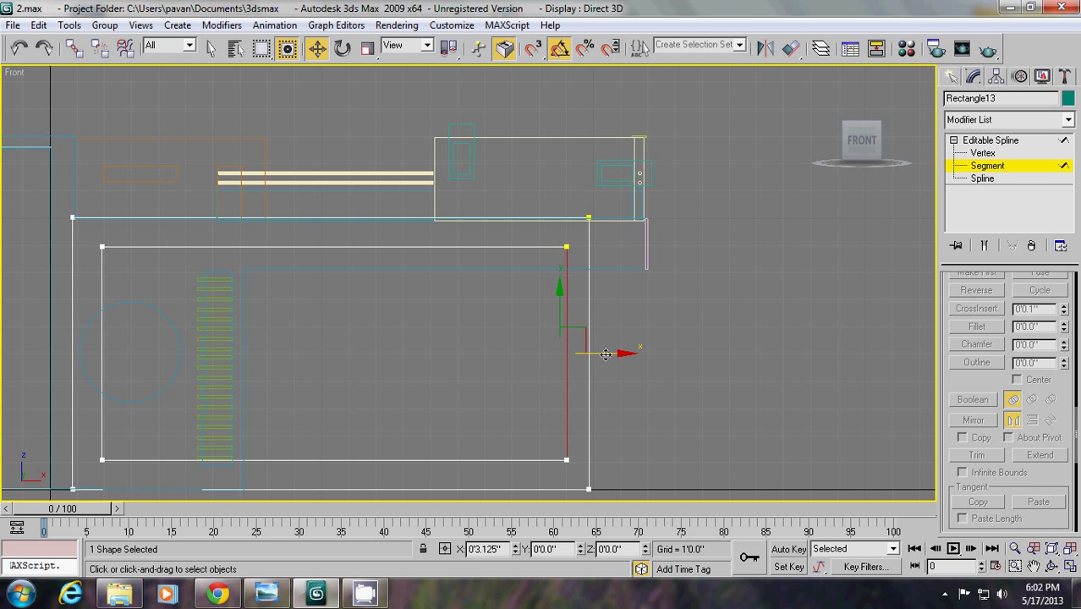
left_click(101, 361)
left_click_drag(103, 359, 515, 366)
Lower the door opening's bottom segment to just above the ground line and its top segment to about Z 7'0.179"
left_click(507, 457)
left_click_drag(523, 406, 524, 434)
left_click(525, 246)
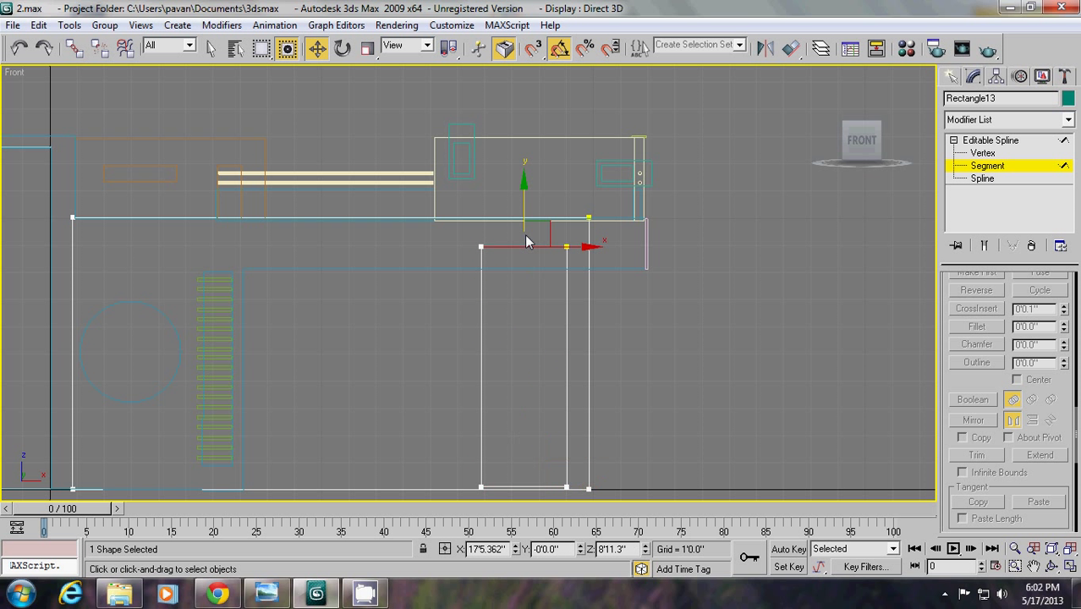
left_click_drag(526, 196, 520, 249)
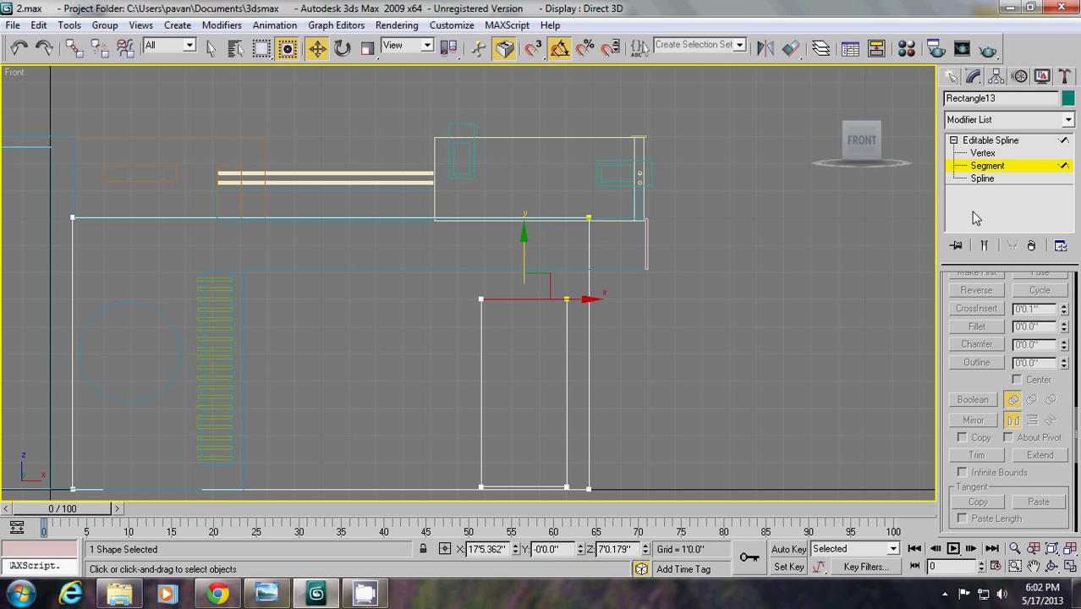
Copy the door opening's spline along X to the left within the wall for a second opening
left_click(982, 179)
left_click(587, 356)
left_click(567, 360)
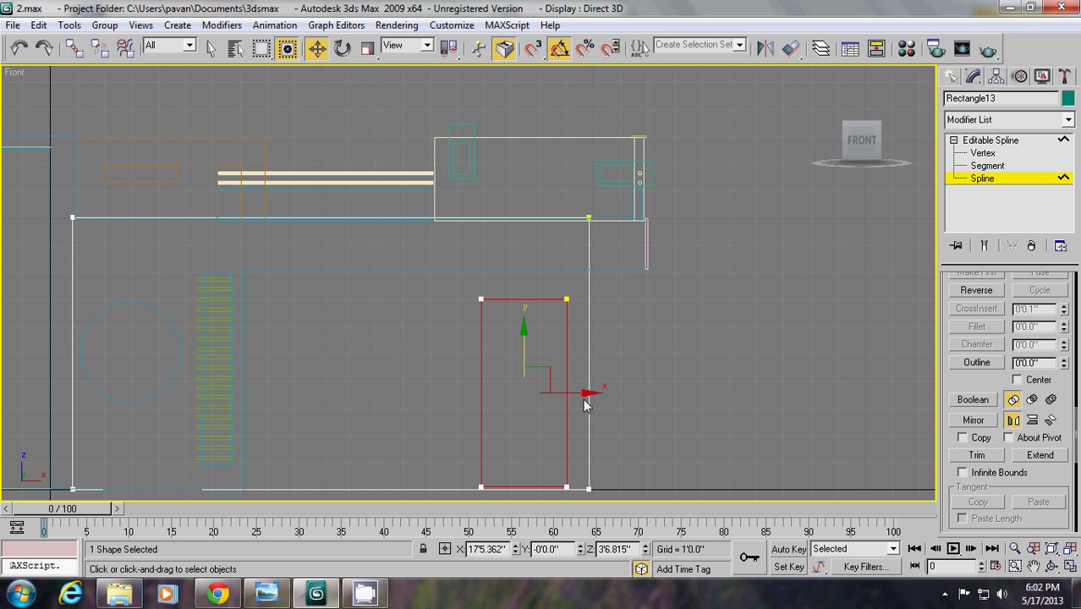
left_click_drag(575, 395, 440, 395, "shift")
Raise the copied opening's bottom segment and move its left segment to about X 10'0.165" to form a window opening
left_click(987, 166)
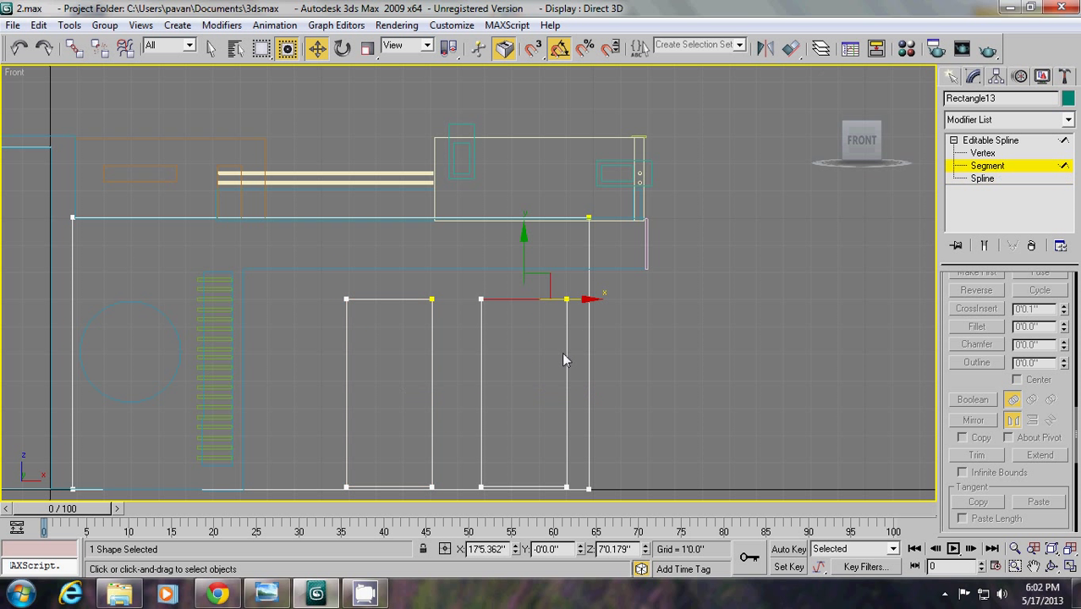
left_click(386, 486)
left_click_drag(390, 443, 365, 358)
left_click(345, 355)
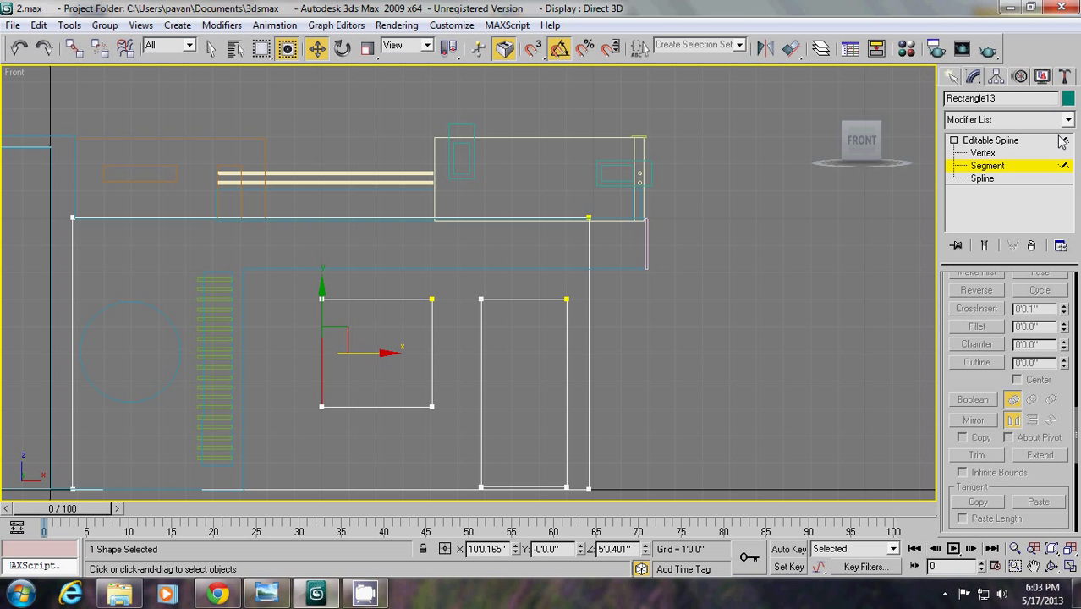
Extrude the front wall spline with its door and window openings by 0'9.0"
left_click(1006, 119)
left_click(996, 183)
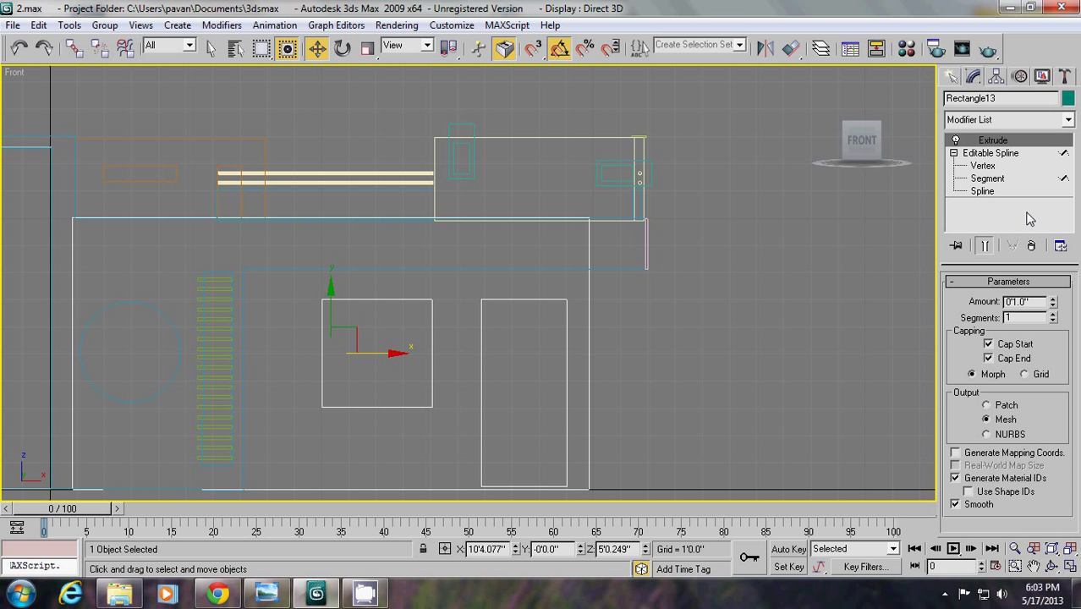
left_click(1038, 301)
left_click(953, 77)
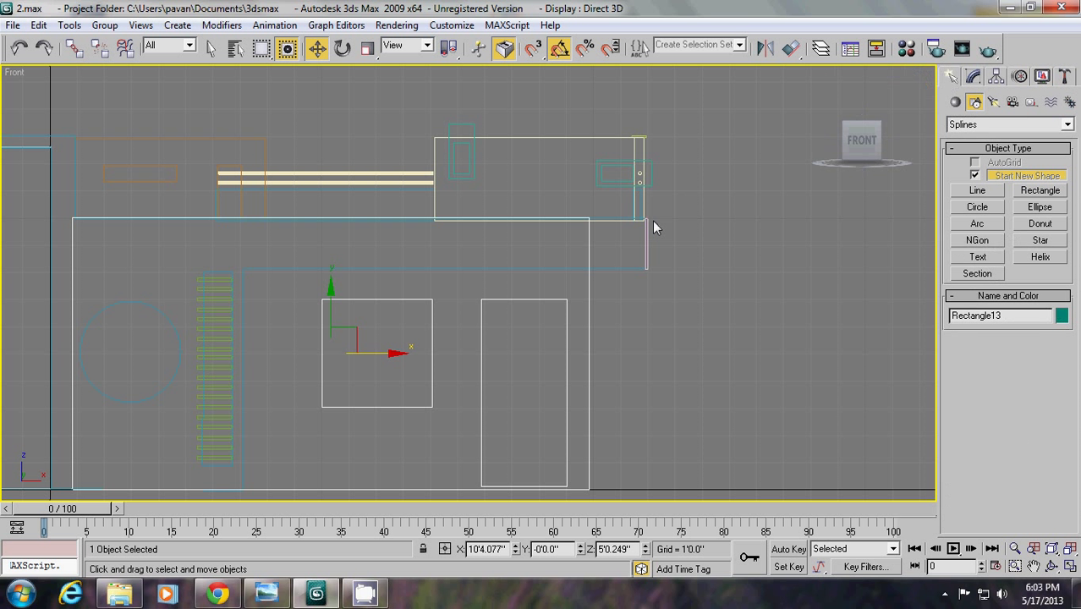
key("p")
key("z")
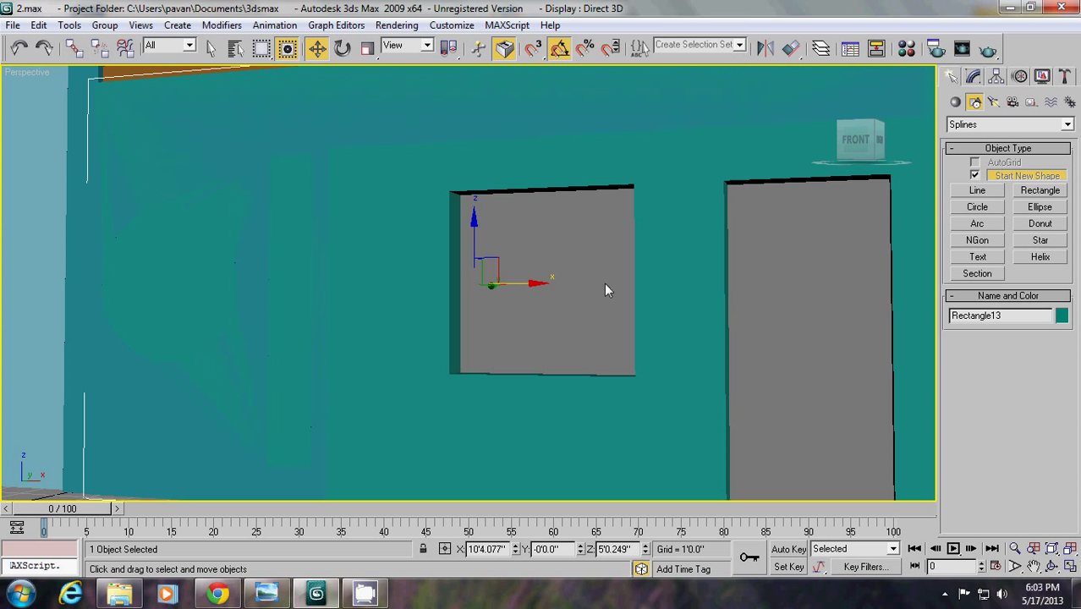
Move the extruded front wall back behind the facade along Y to about Y 4'6.677"
key("t")
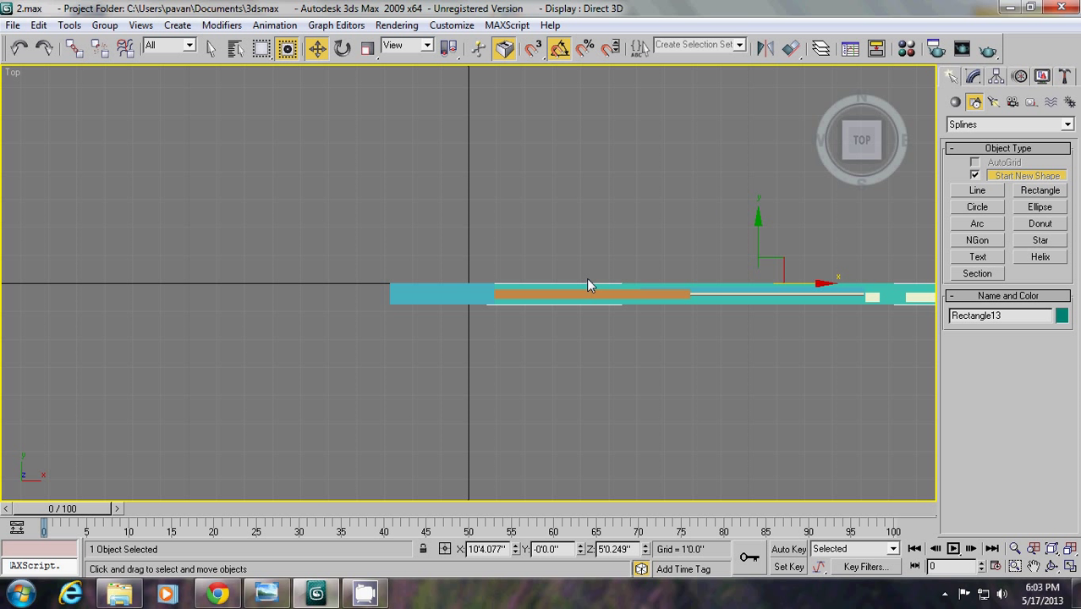
left_click_drag(757, 242, 735, 111)
key("p")
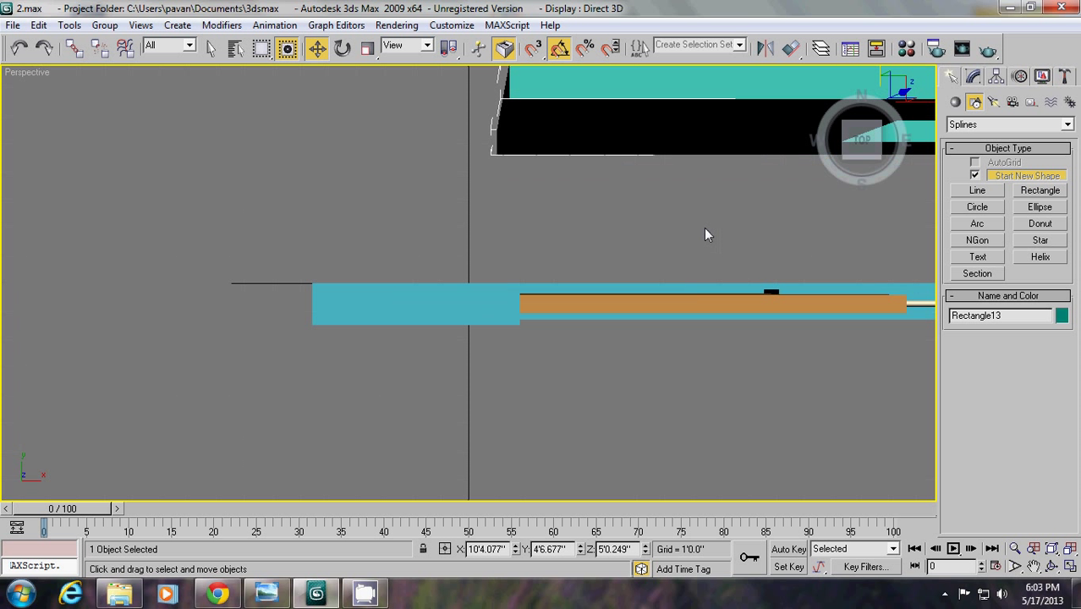
key("z")
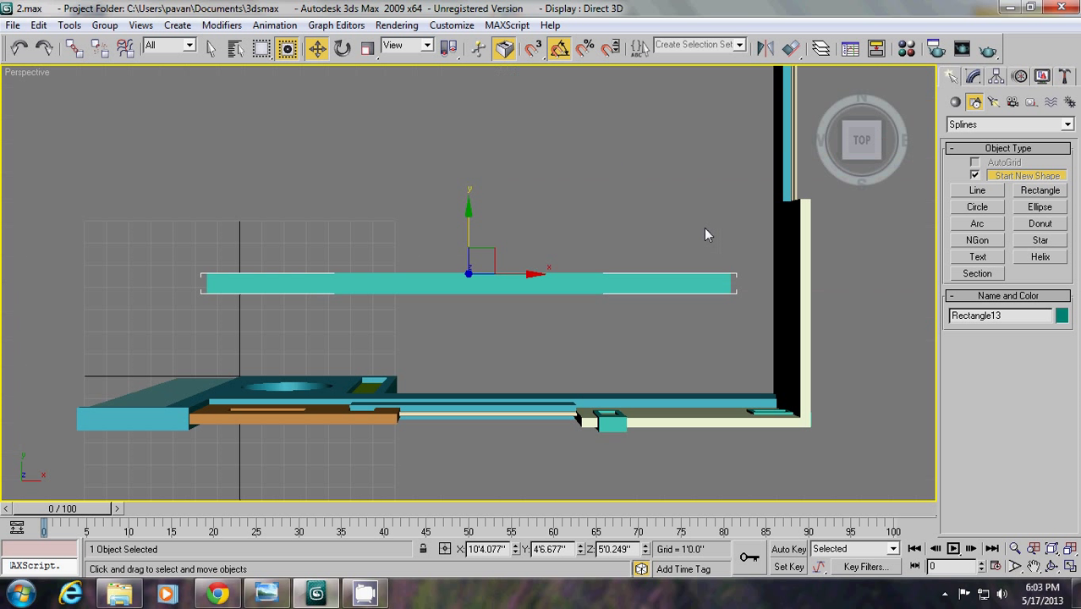
left_click(1051, 566)
left_click_drag(552, 389, 459, 232)
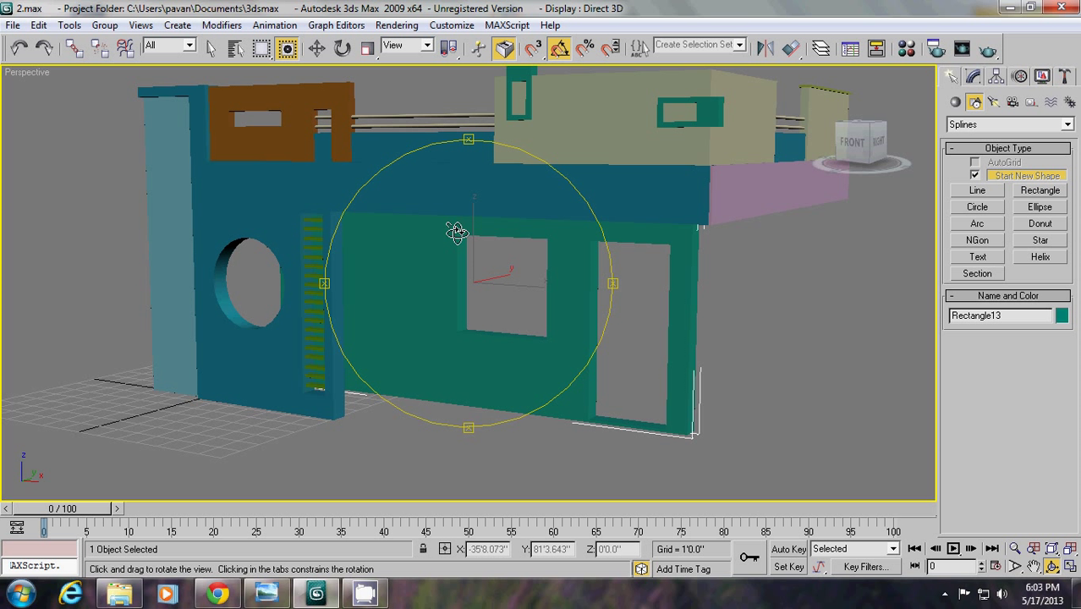
Make one copy of the front wall rotated -90° about Z for the side wall
left_click(317, 48)
key("t")
key("z")
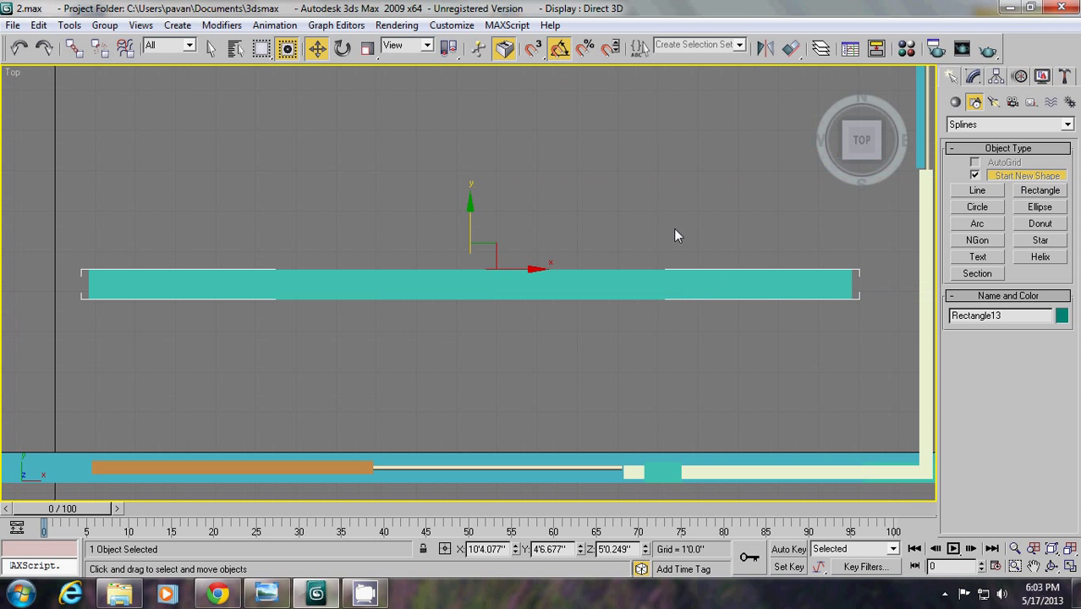
key("F3")
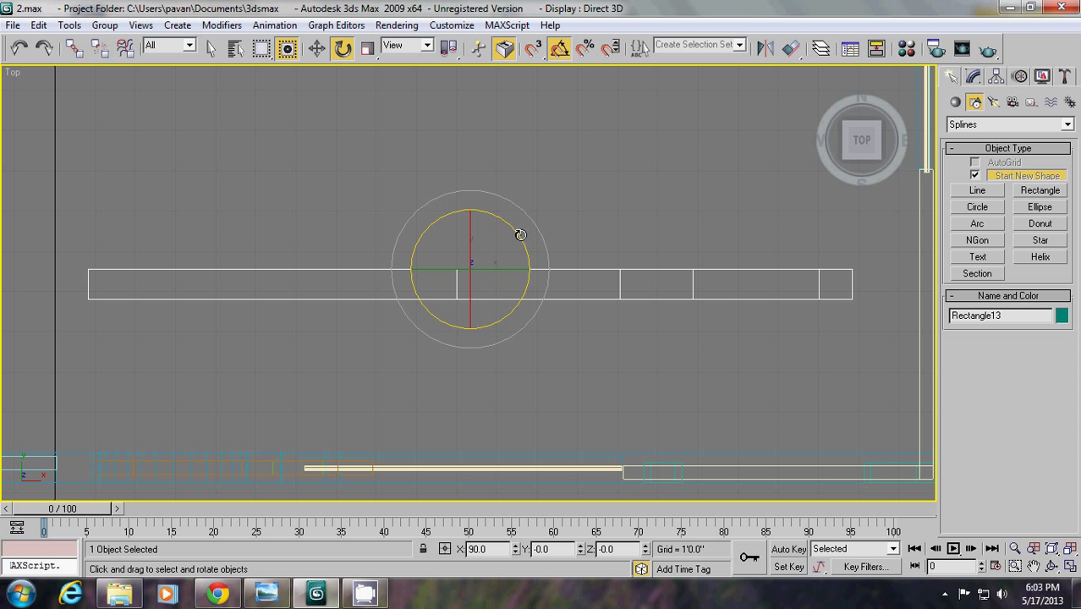
mouse_move(520, 234)
left_mouse_down("shift")
mouse_move(519, 277)
mouse_move(544, 309)
left_mouse_up("shift")
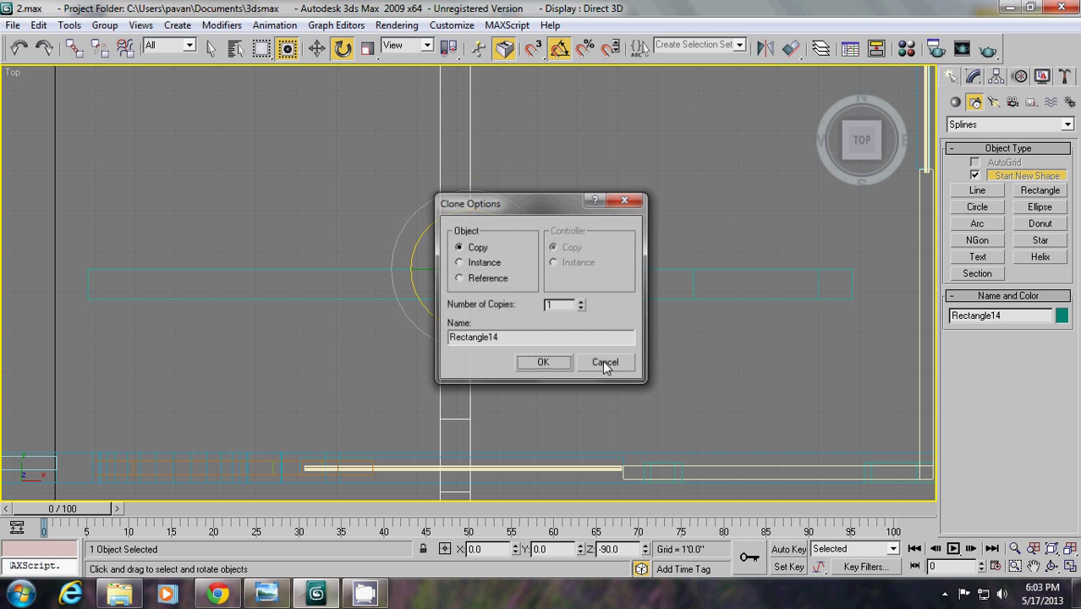
left_click(540, 364)
Move the rotated wall copy to the front wall's right end, at about X 19'9.789", Y 14'0.74"
left_click(317, 49)
left_click_drag(480, 246, 839, 213)
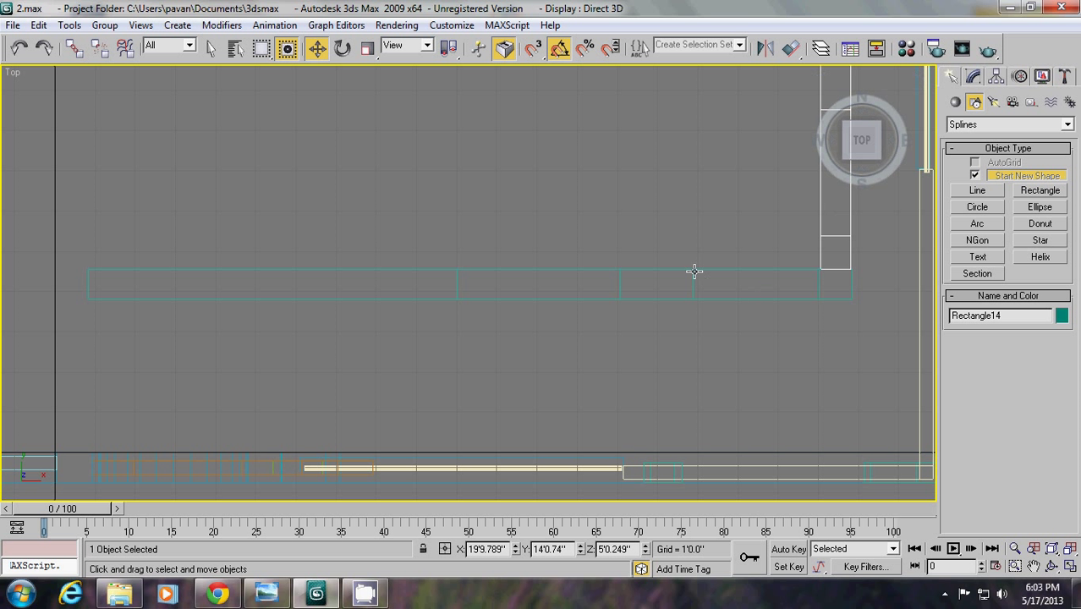
key("p")
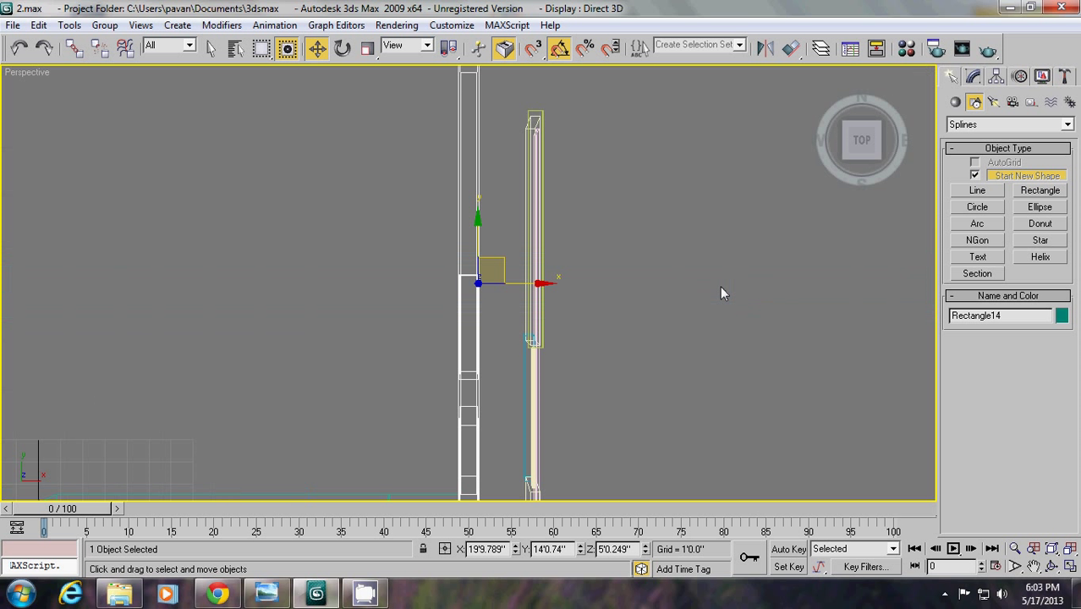
left_click(1052, 566)
mouse_move(535, 357)
left_mouse_down()
mouse_move(441, 232)
mouse_move(478, 268)
mouse_move(483, 243)
mouse_move(507, 258)
left_mouse_up()
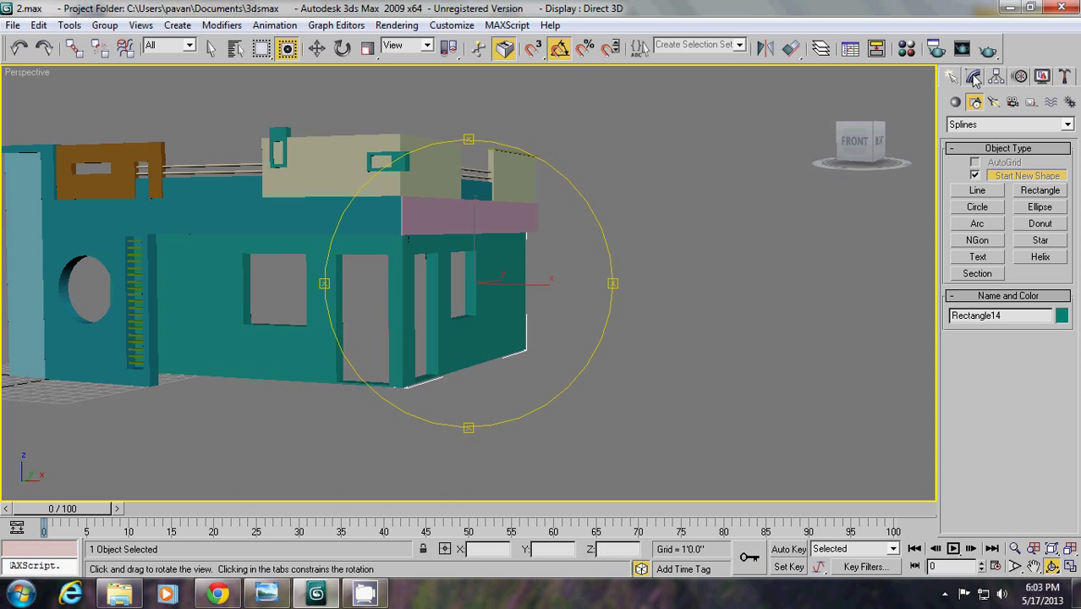
Check the side wall in the reference image and delete the door opening's spline from the copied wall
left_click(973, 80)
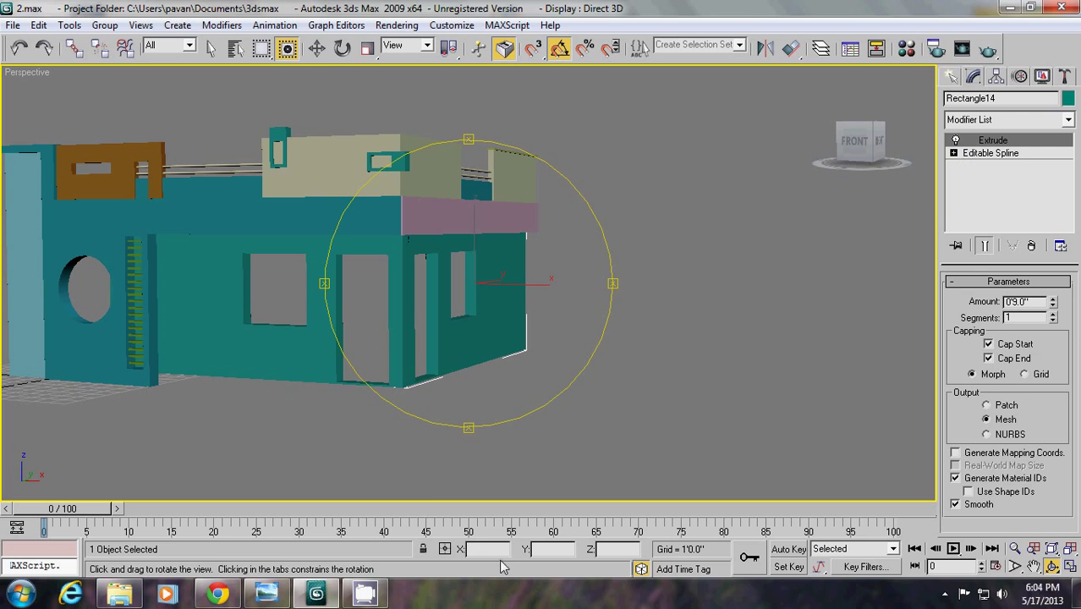
left_click(266, 594)
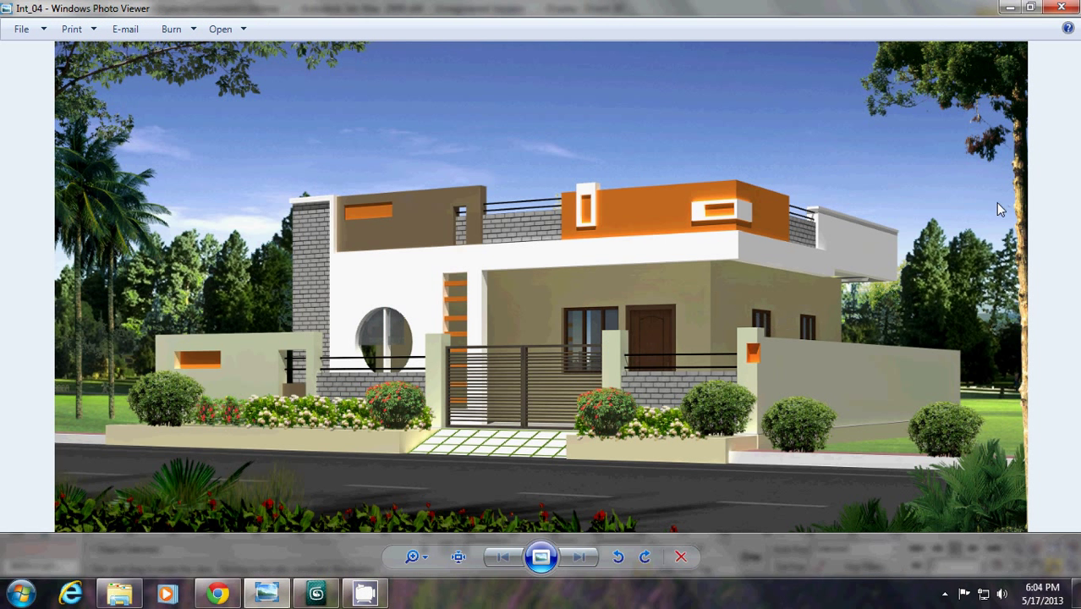
left_click(1009, 7)
left_click(964, 154)
left_click(953, 153)
left_click(983, 178)
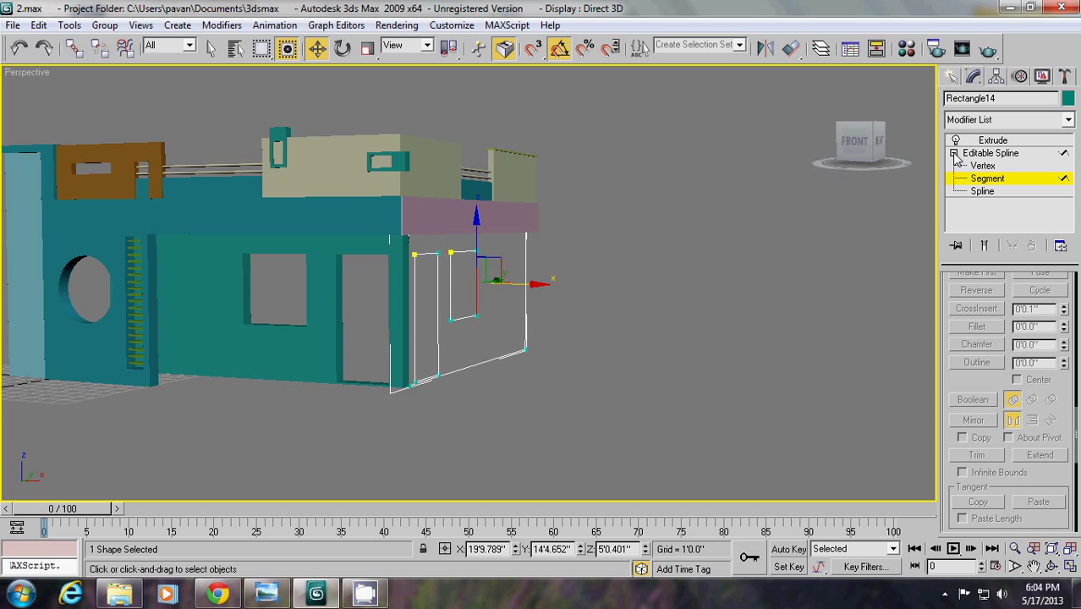
left_click(981, 191)
left_click(430, 254)
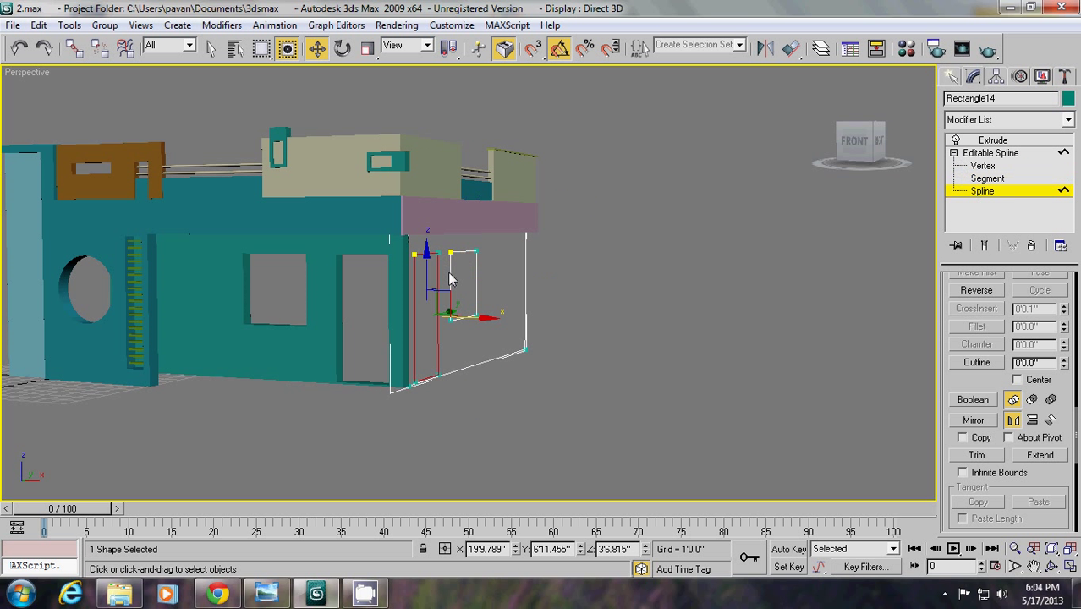
Copy the side wall's window opening spline along Y to about Y 19'5.744" for a second window
left_click(476, 291)
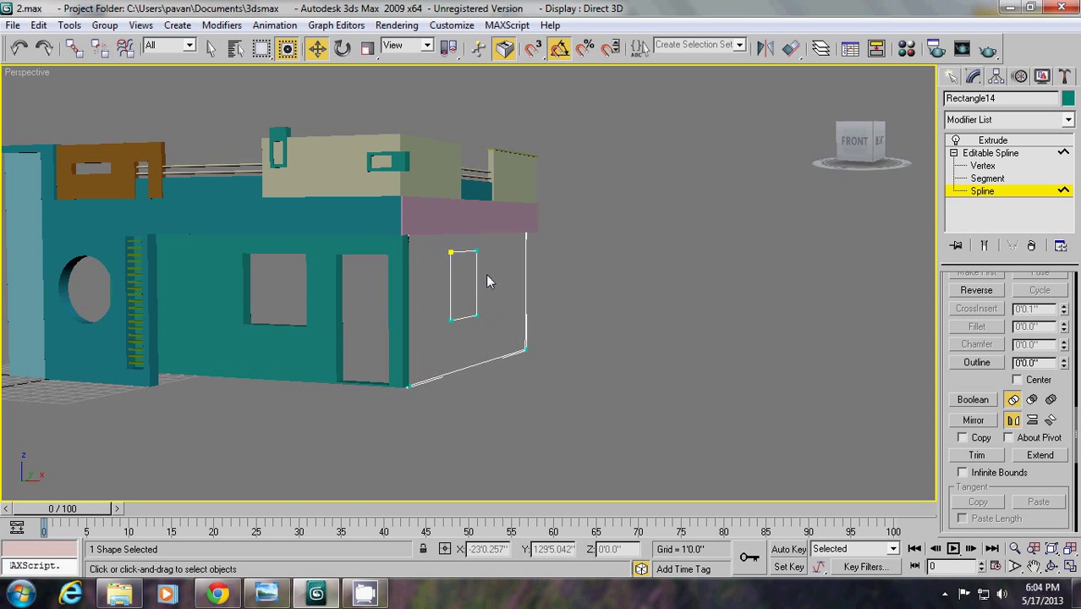
left_click(1051, 567)
left_click_drag(591, 337, 427, 309)
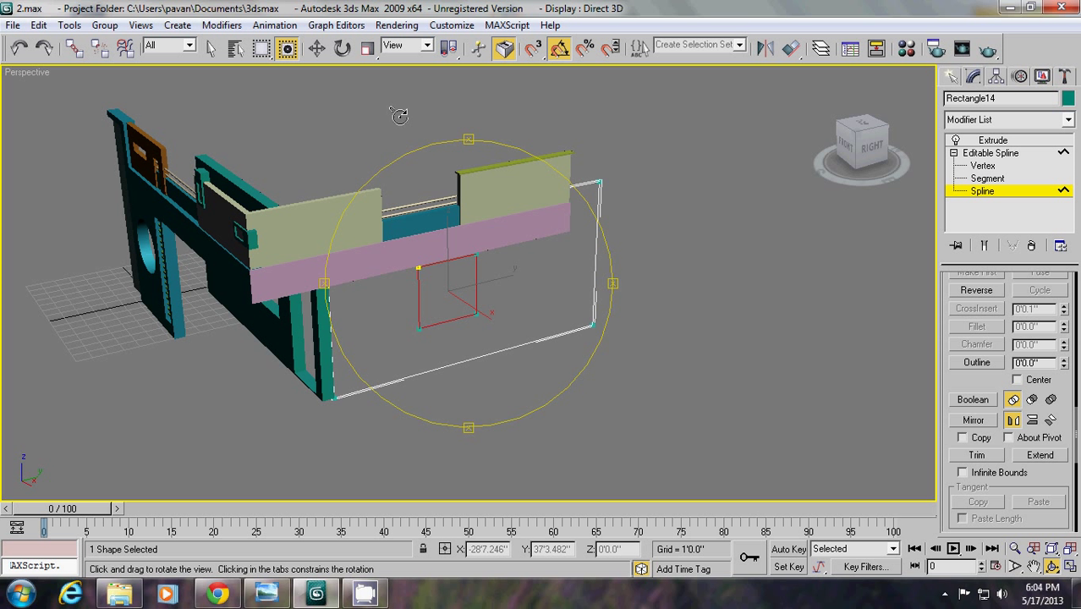
left_click(316, 49)
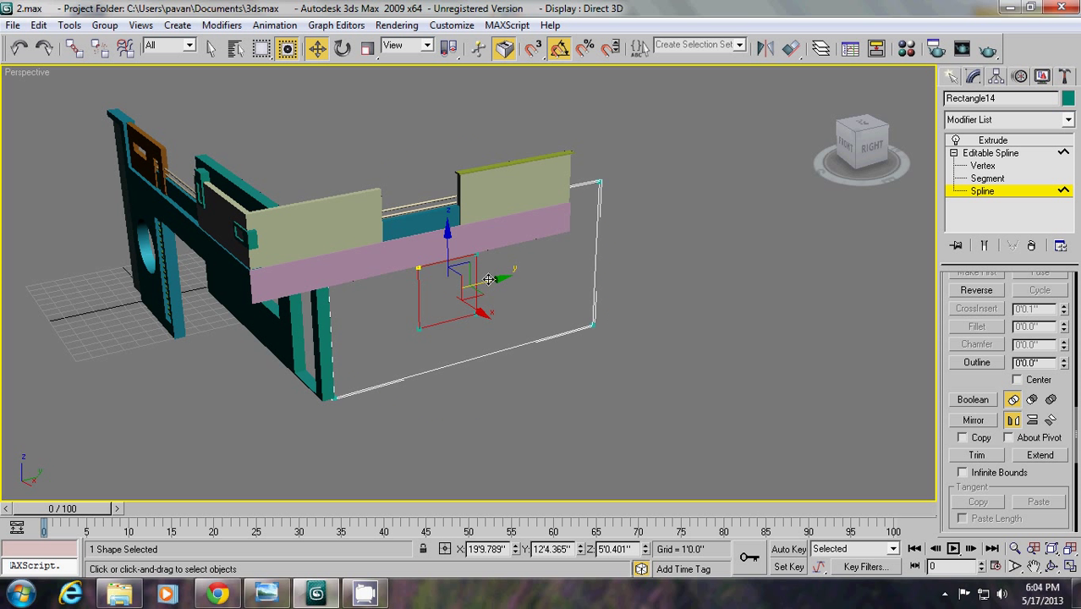
left_click_drag(489, 279, 588, 257, "shift")
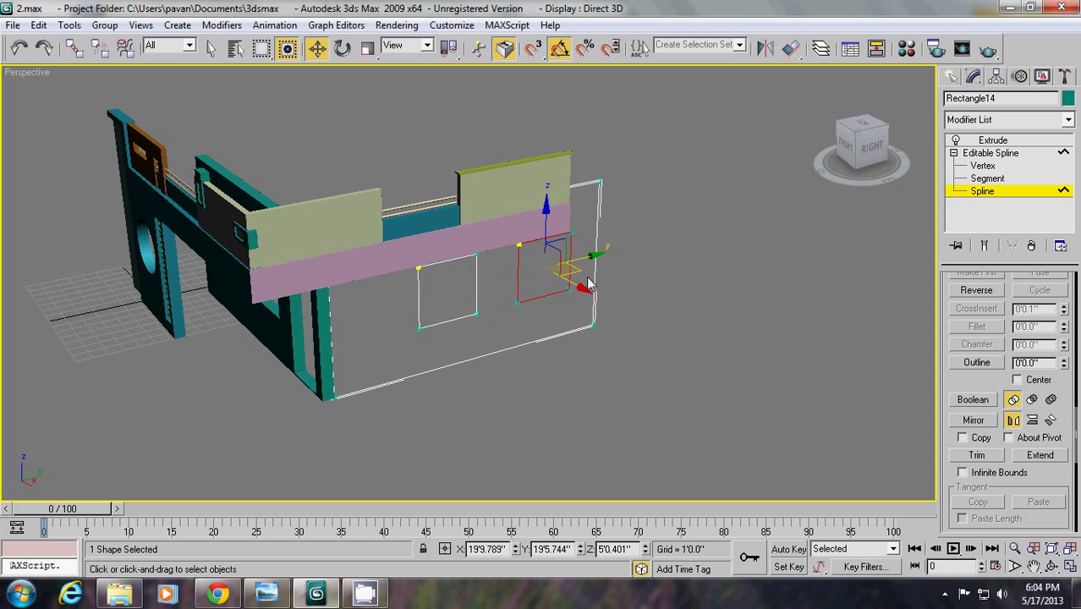
left_click(951, 77)
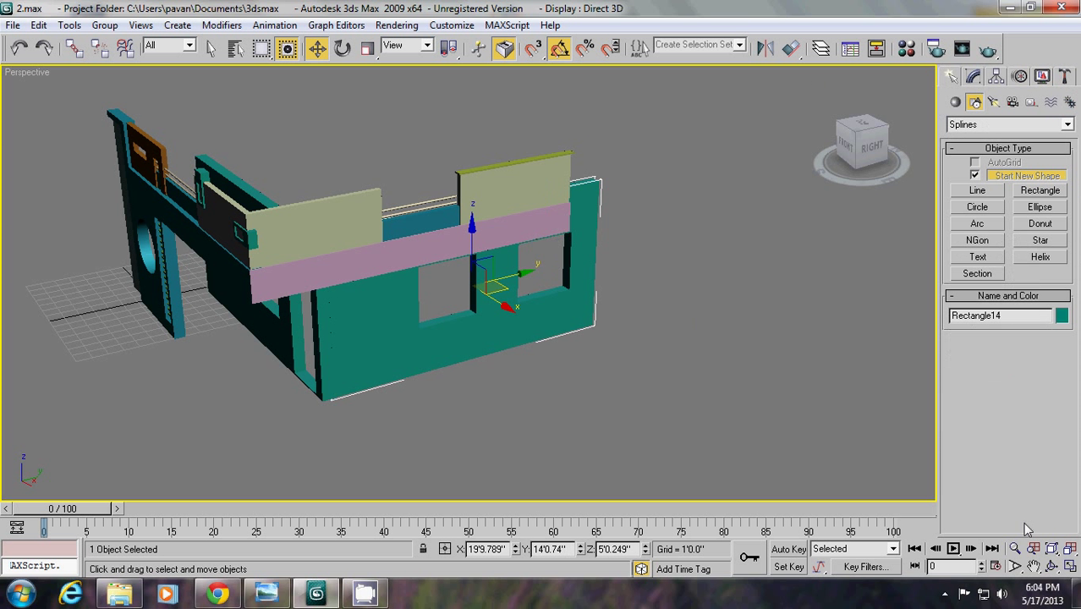
left_click(1052, 567)
left_click_drag(592, 288, 563, 280)
left_click(210, 48)
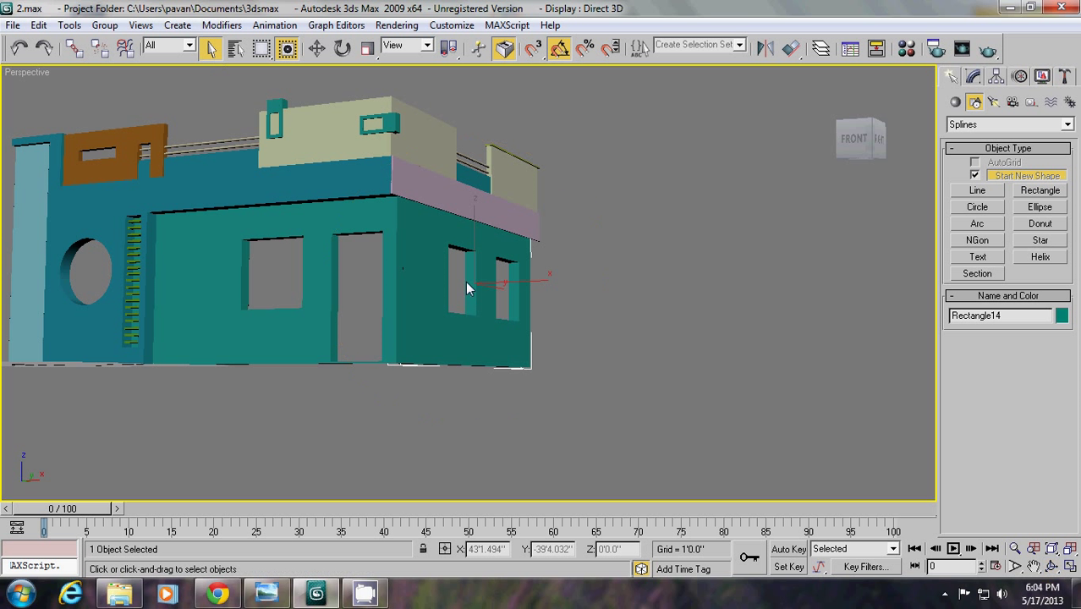
left_click(619, 330)
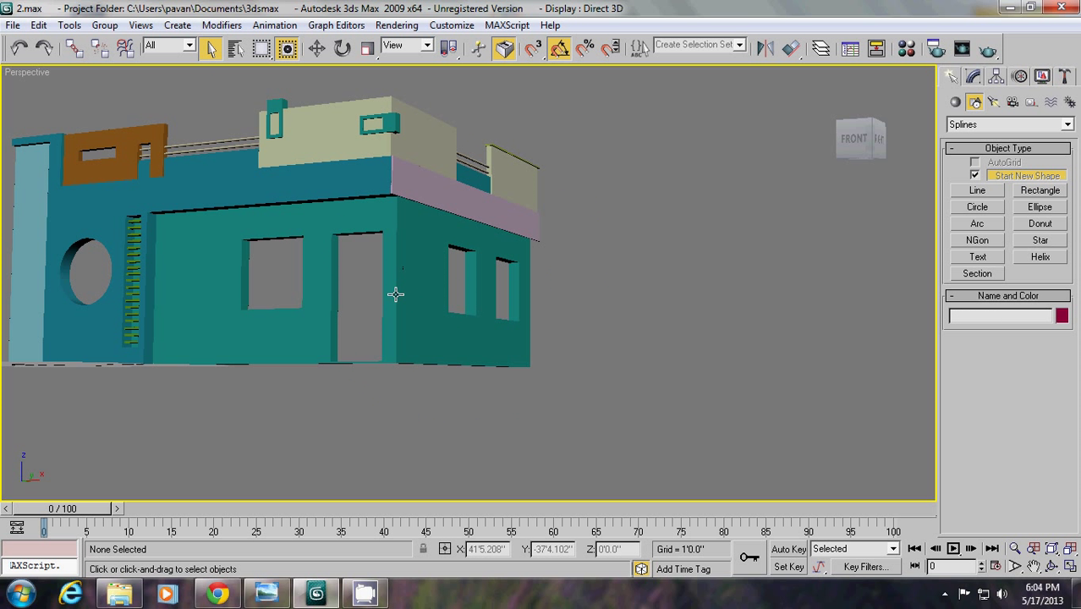
Draw a rectangle around the whole house plan in the Top view as the ground base
left_click(424, 304)
key("t")
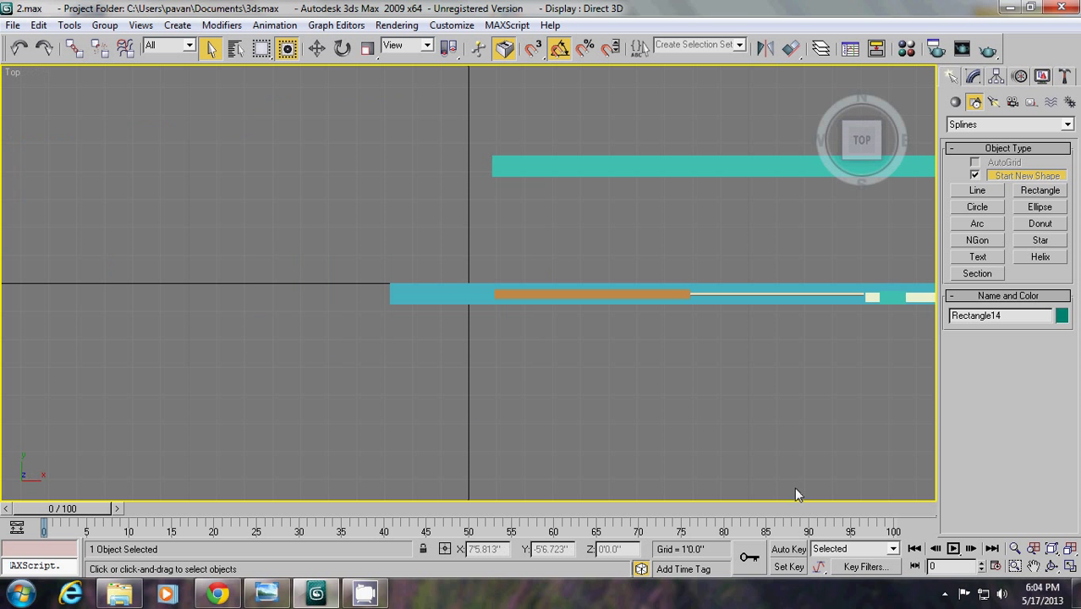
left_click(1034, 565)
scroll(367, 376, "down", 5)
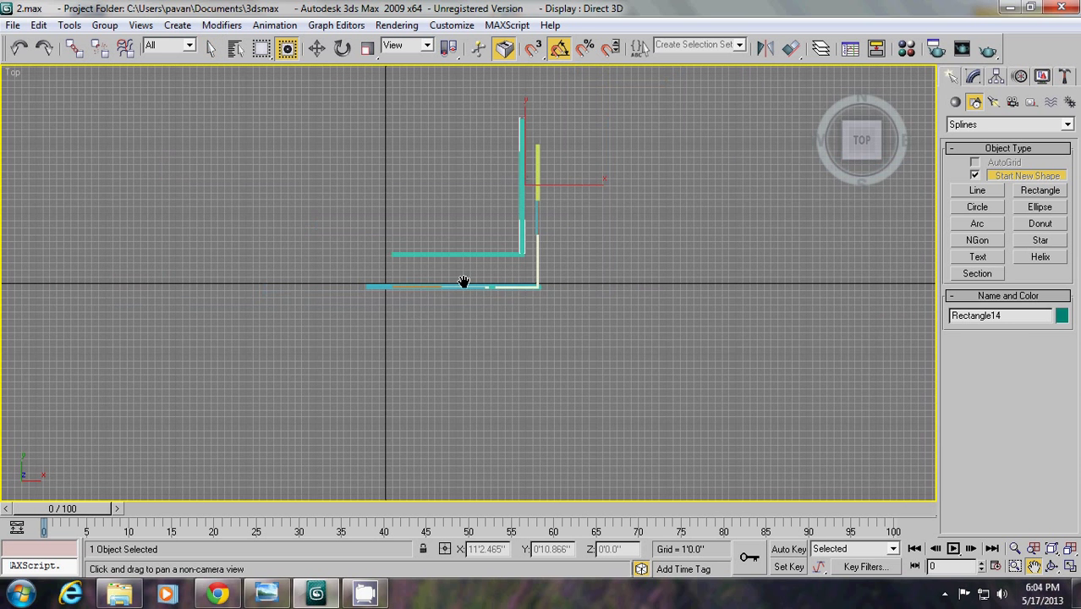
left_click(974, 76)
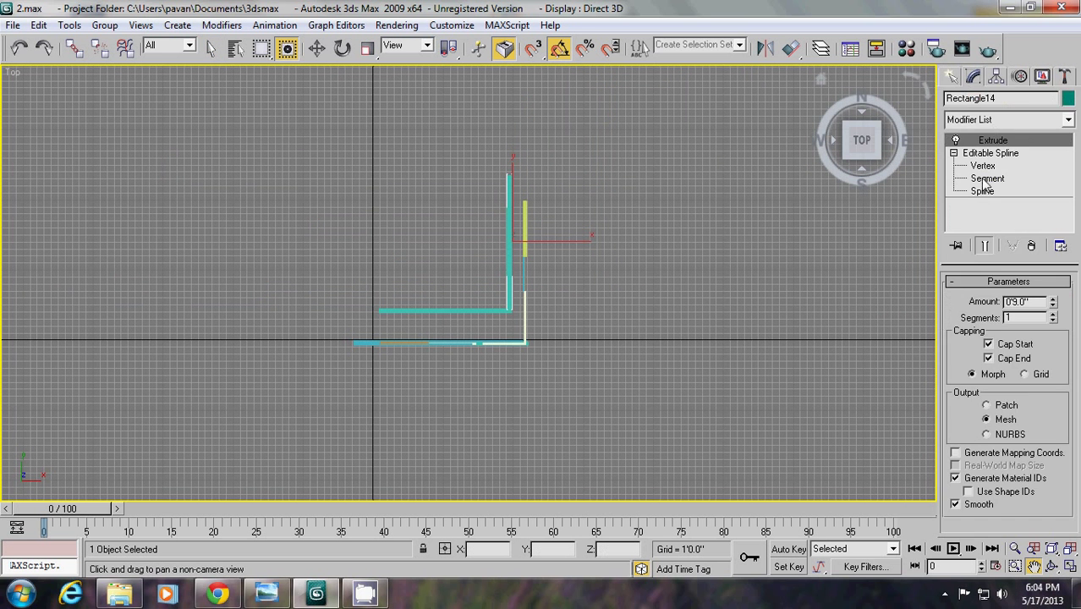
left_click(950, 77)
left_click(1040, 190)
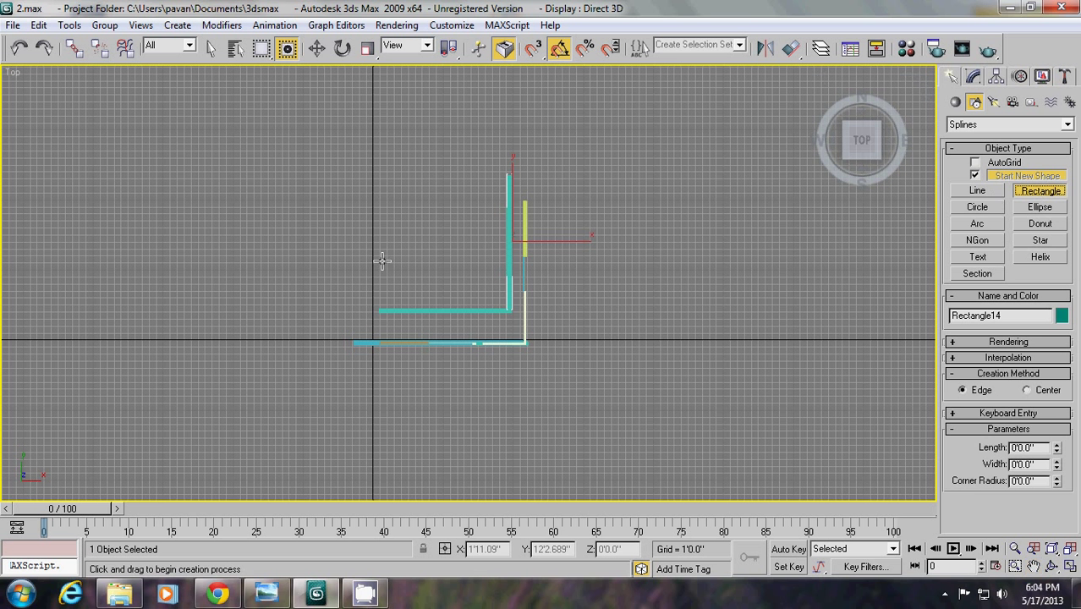
left_click_drag(336, 381, 558, 111)
Convert the ground rectangle to an Editable Spline
left_click(212, 49)
right_click(447, 146)
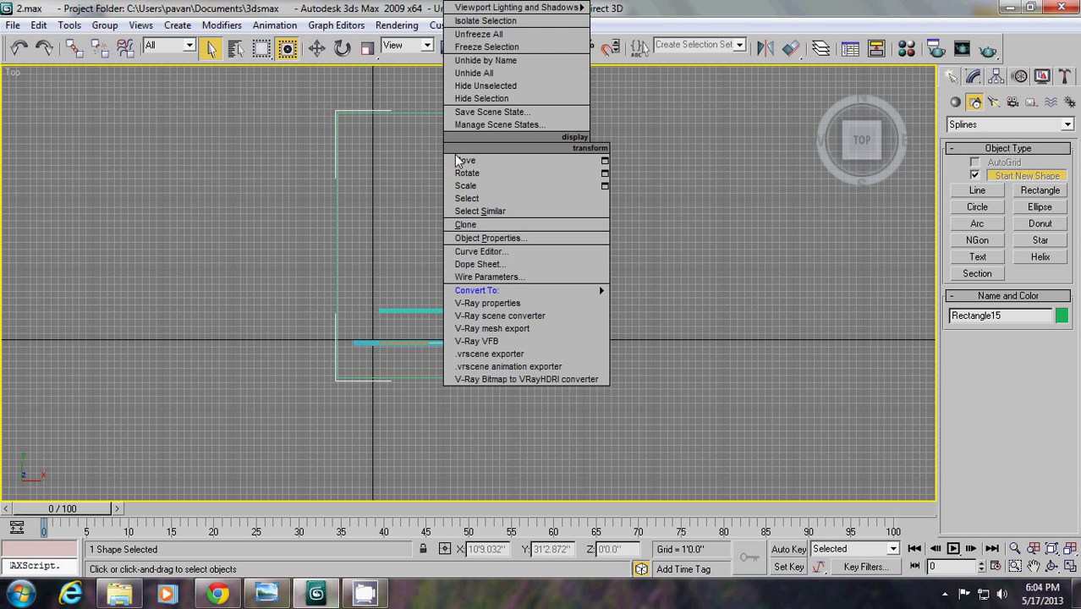
mouse_move(596, 290)
left_click(635, 292)
Extrude the ground rectangle by an amount of 1 and view the shaded house in perspective
key("f")
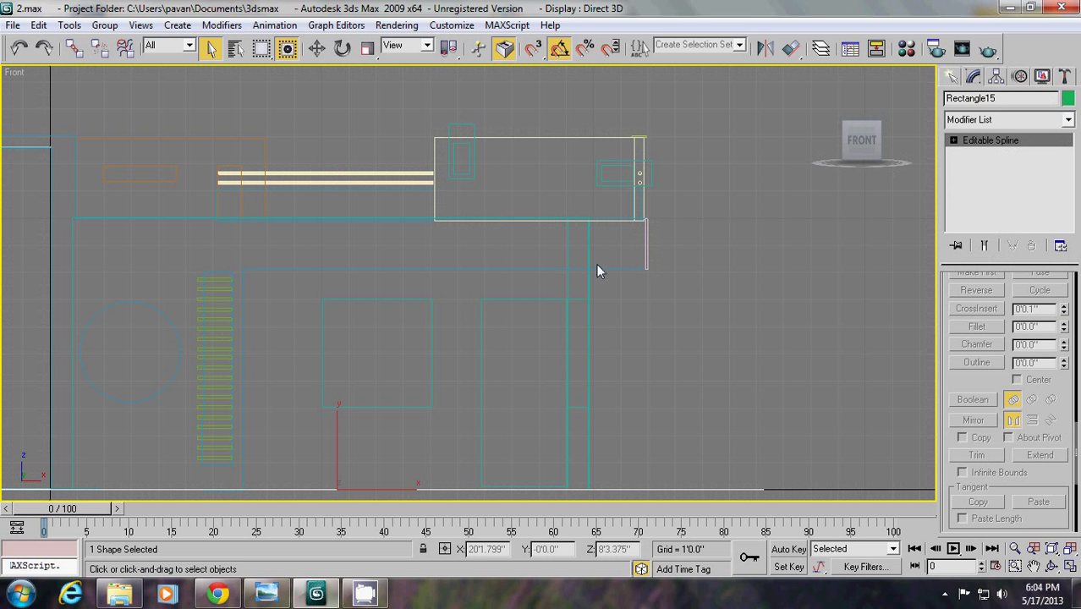
left_click(1069, 121)
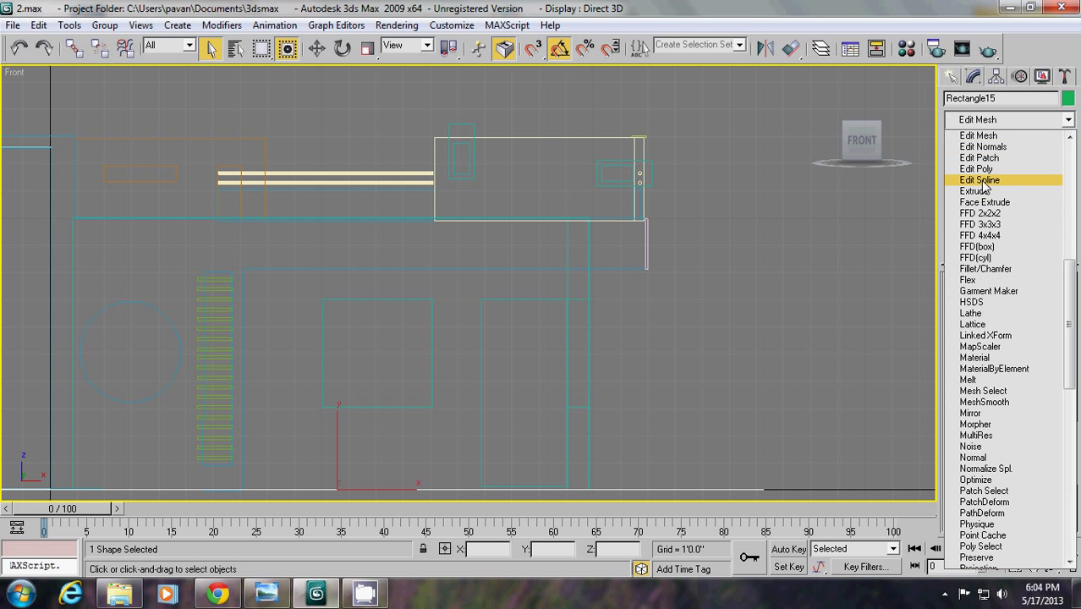
left_click(993, 186)
double_click(1032, 301)
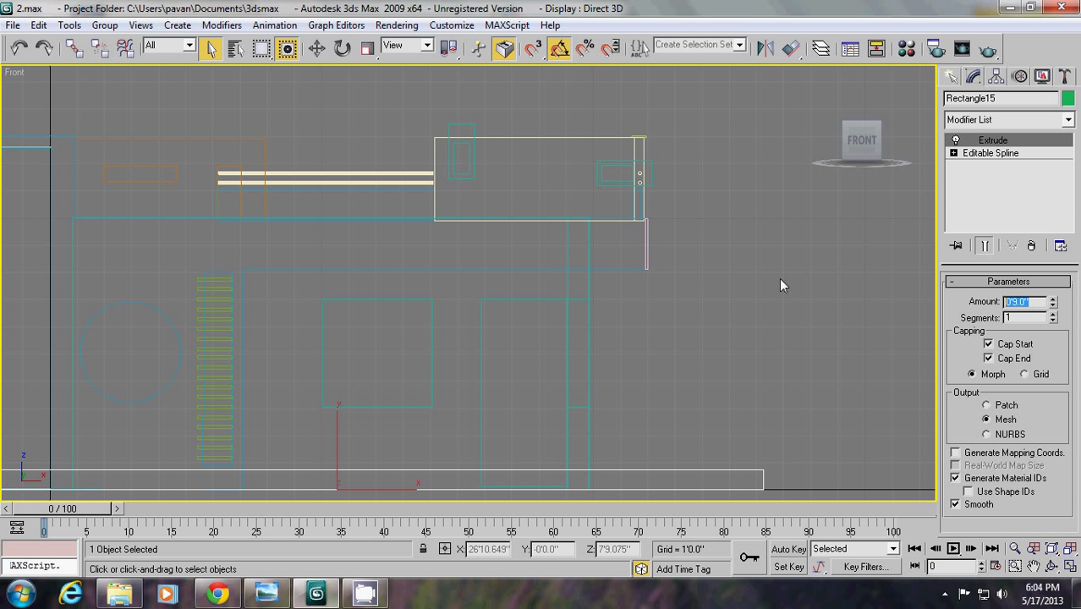
type("1")
key("Return")
left_click(956, 78)
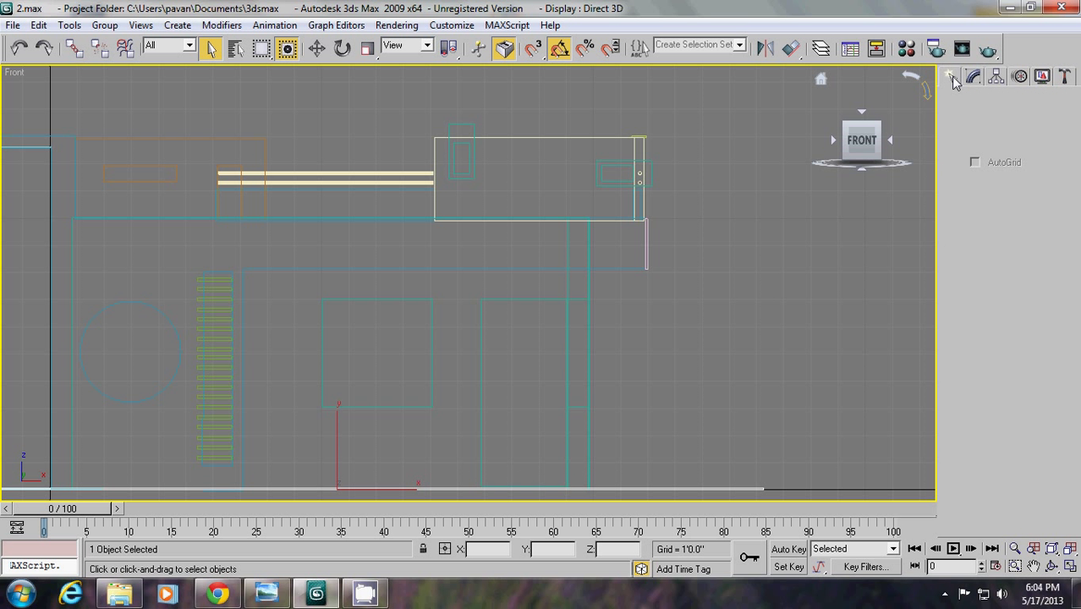
key("p")
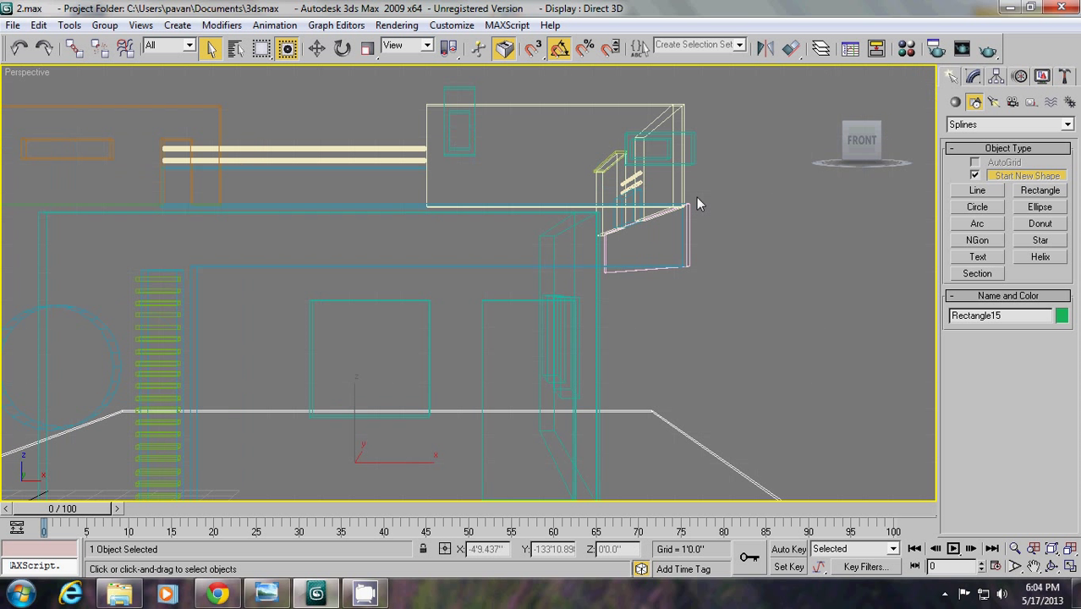
middle_click_drag(696, 197, 697, 408, "alt")
left_click(1050, 566)
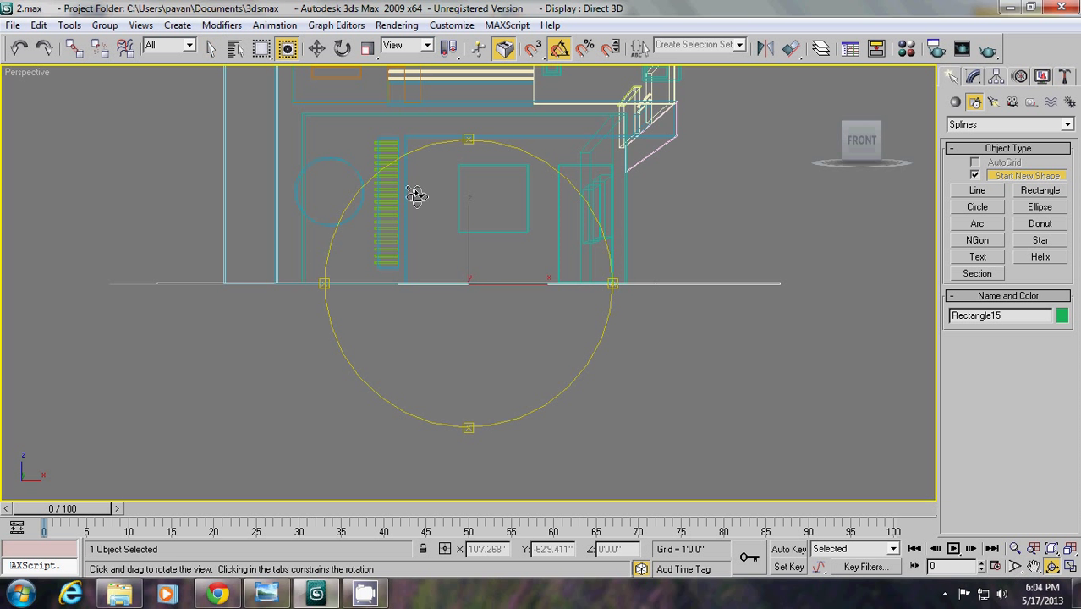
mouse_move(446, 237)
left_mouse_down()
mouse_move(401, 251)
mouse_move(427, 273)
mouse_move(454, 271)
mouse_move(432, 268)
mouse_move(441, 275)
left_mouse_up()
key("F3")
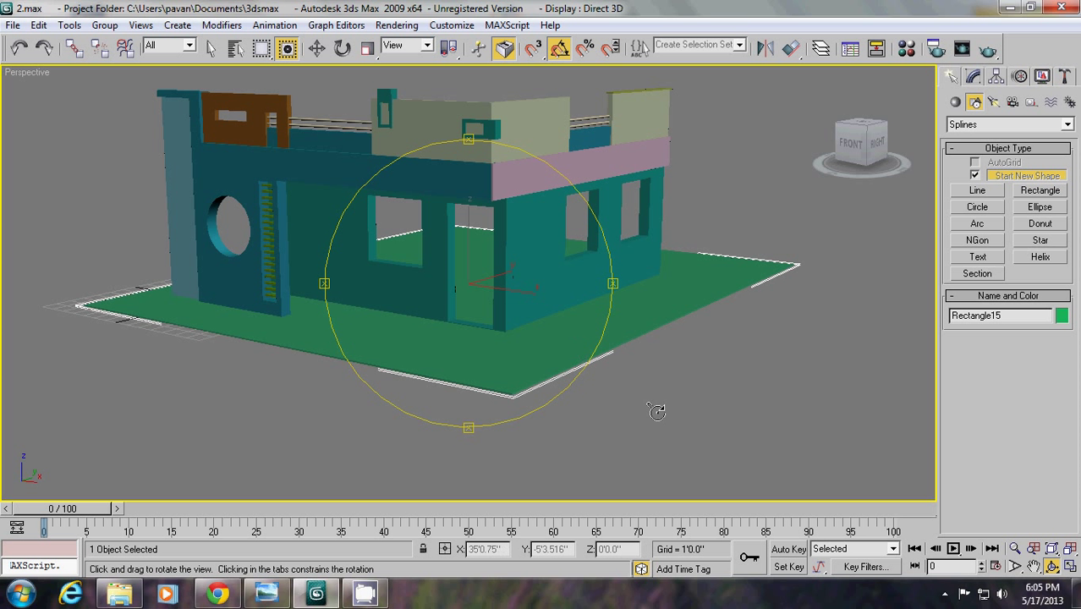
left_click(945, 593)
left_click(931, 514)
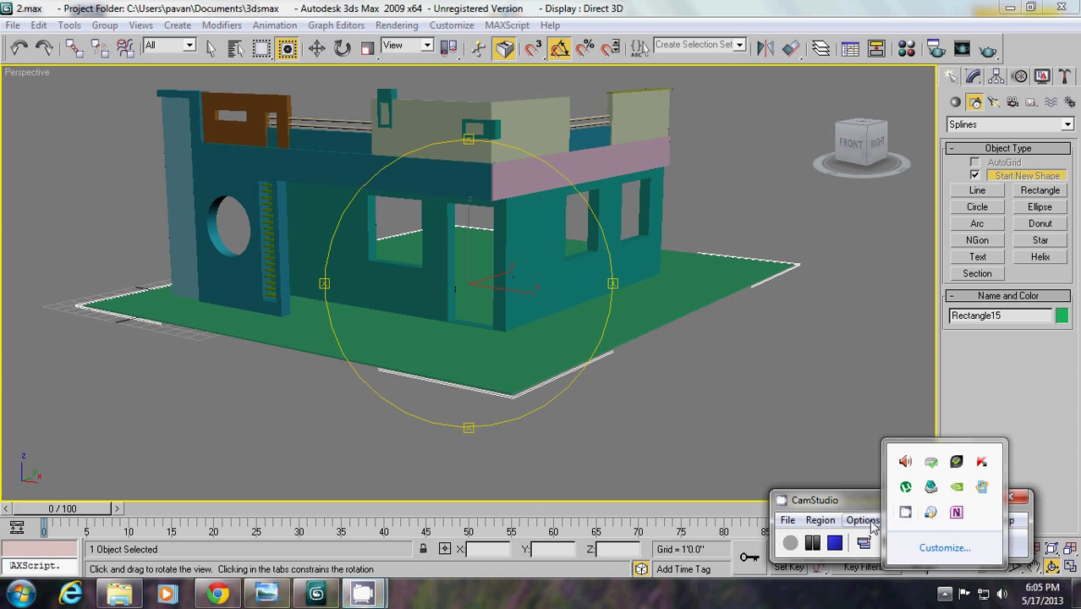